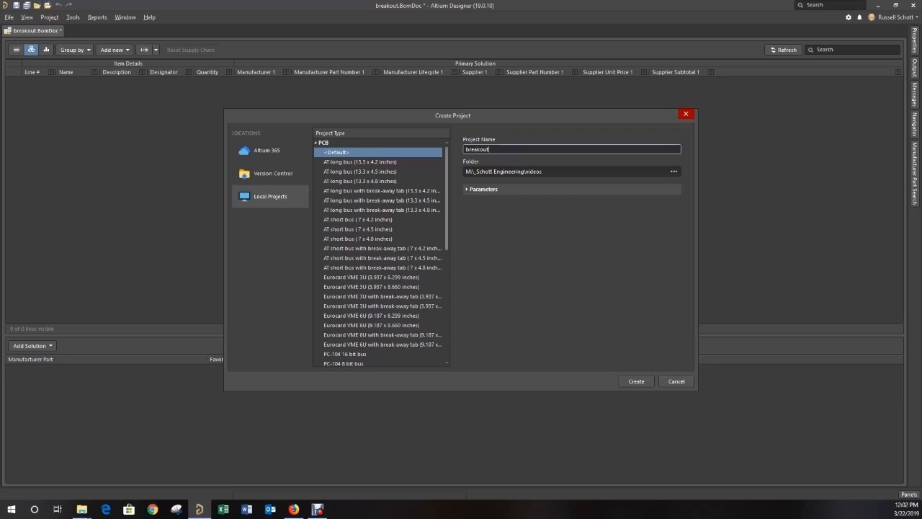
# - Create the default local PCB project named breakout and add a new schematic document to it
pyautogui.click(636, 381)
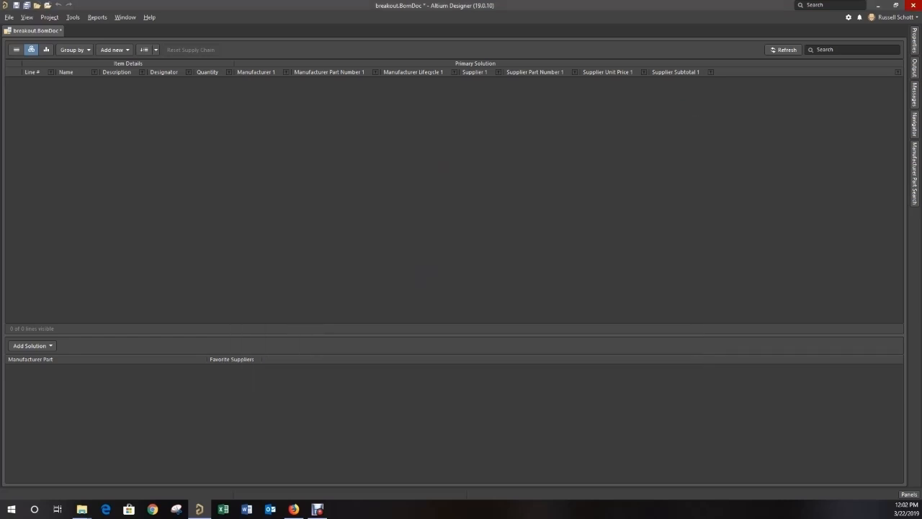
pyautogui.moveTo(3, 249); pyautogui.dragTo(301, 128)
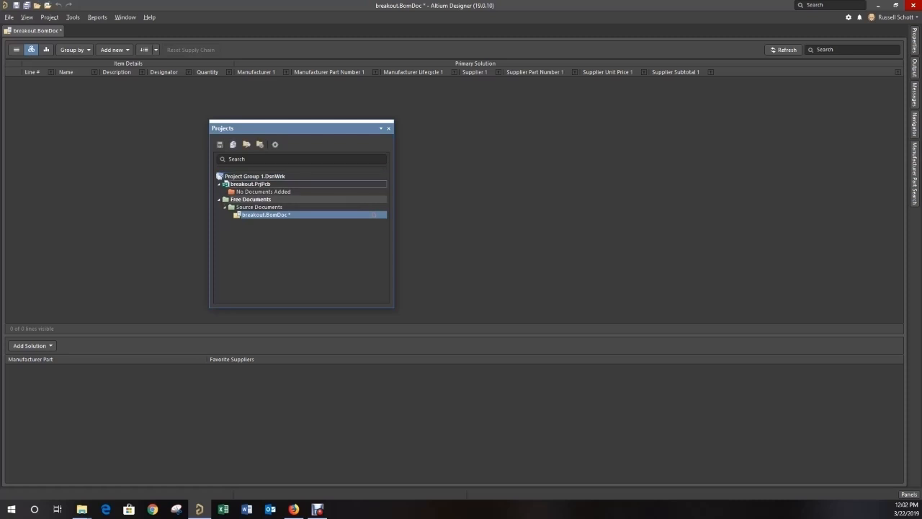
pyautogui.rightClick(223, 186)
pyautogui.moveTo(273, 205)
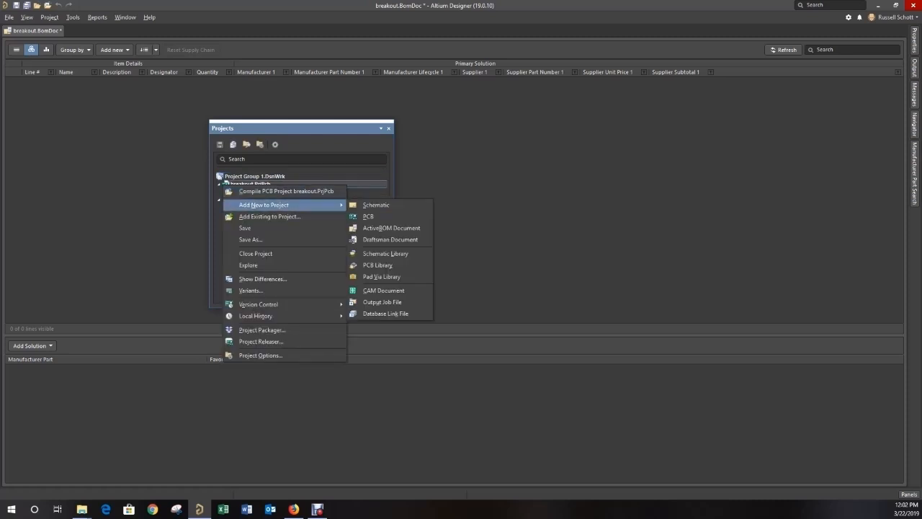
pyautogui.click(375, 204)
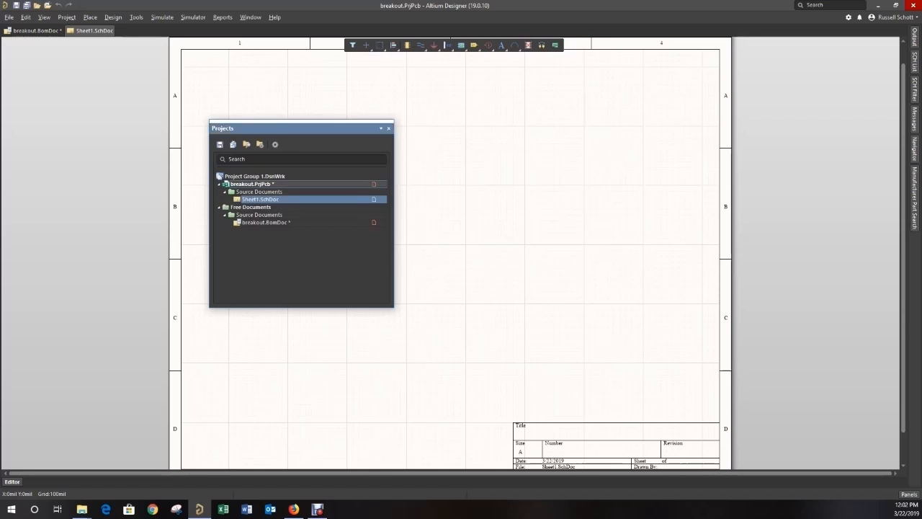
# - Add a new PCB document to the breakout project
pyautogui.rightClick(243, 184)
pyautogui.moveTo(303, 201)
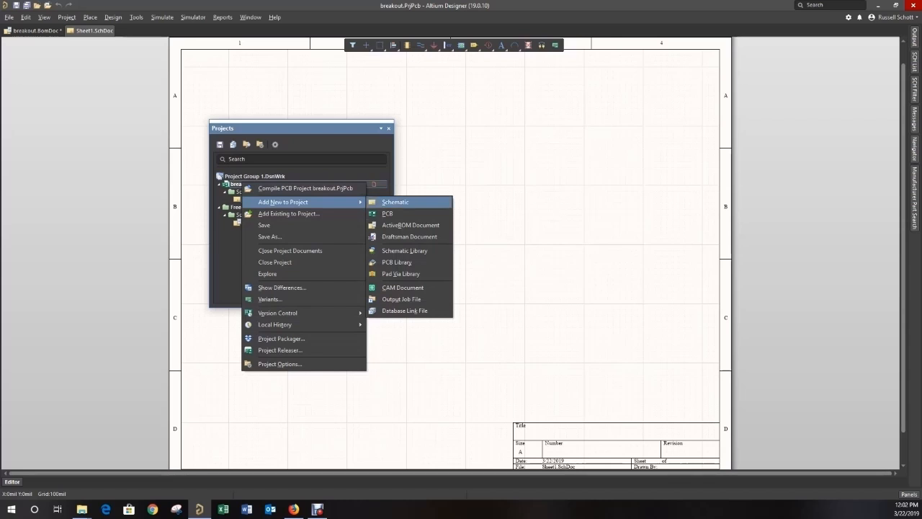
pyautogui.click(387, 214)
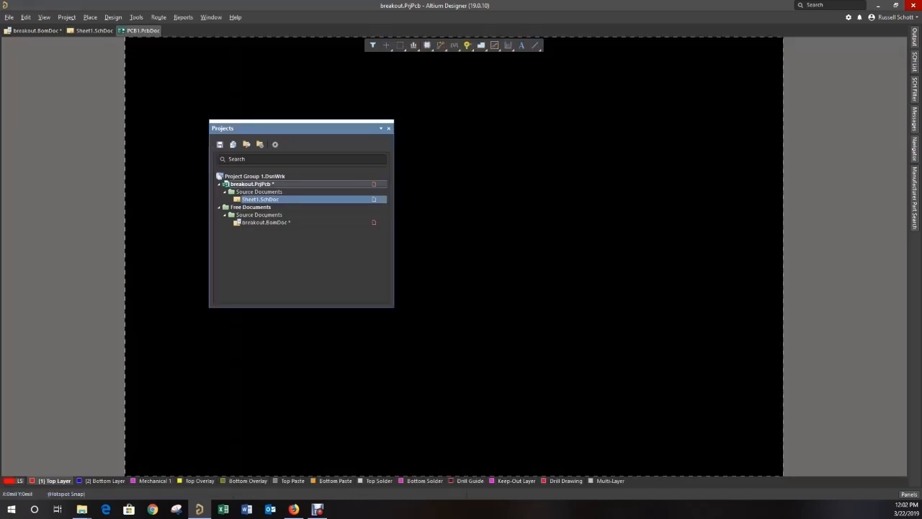
# - Save the new schematic document in the project folder under the name breakout
pyautogui.rightClick(252, 199)
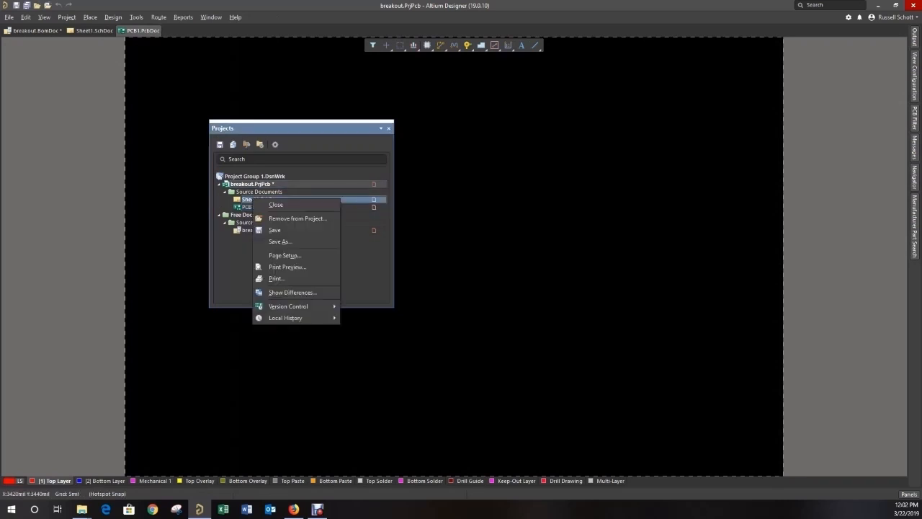
pyautogui.click(280, 242)
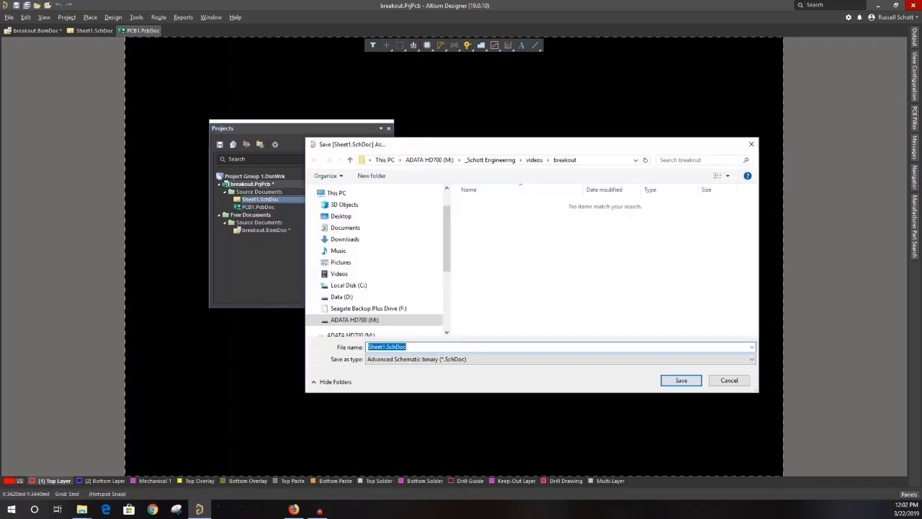
pyautogui.write('breakout')
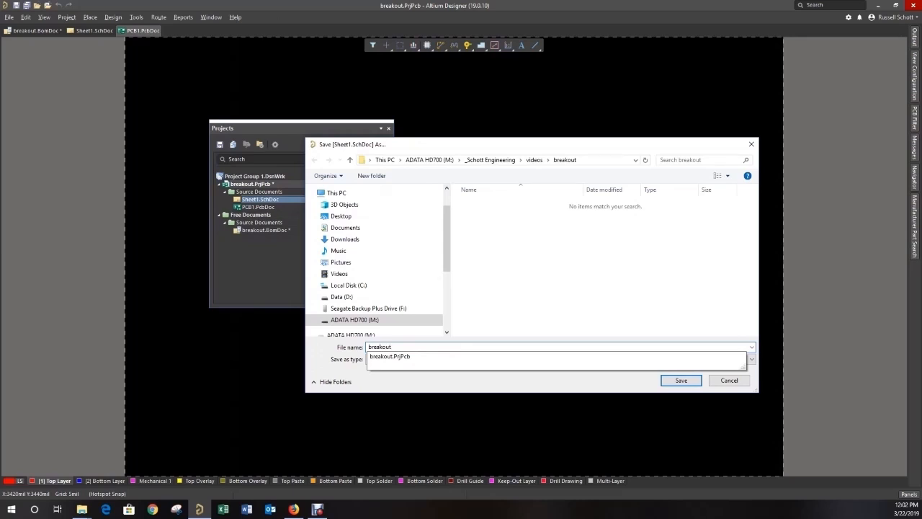
pyautogui.click(680, 379)
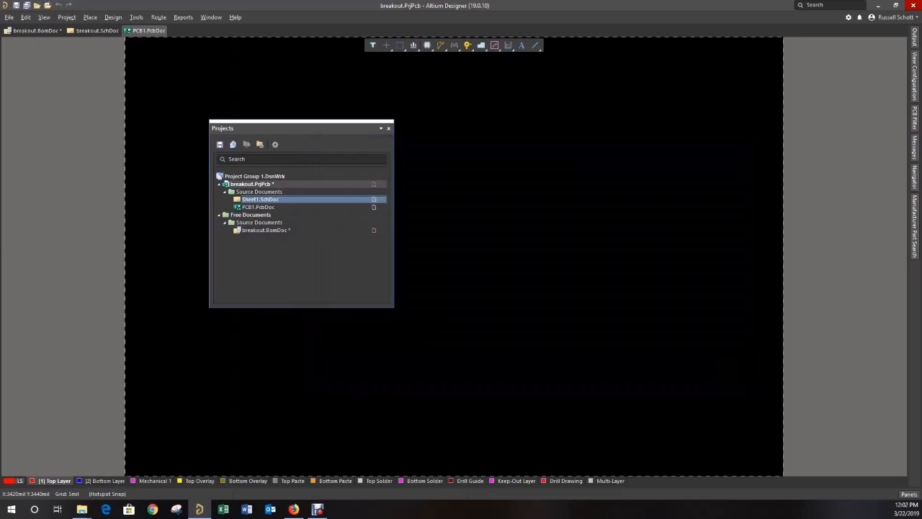
# - Save the new PCB document in the project folder under the name breakout
pyautogui.rightClick(259, 207)
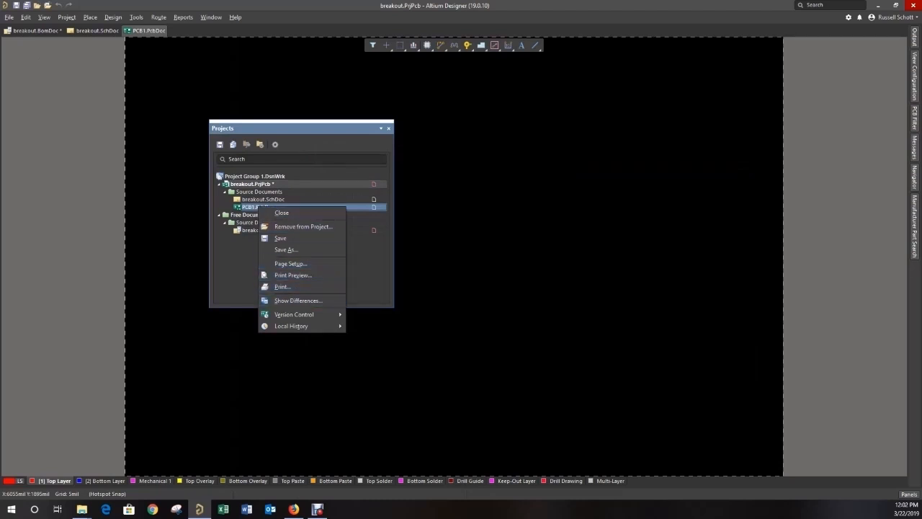
pyautogui.click(286, 250)
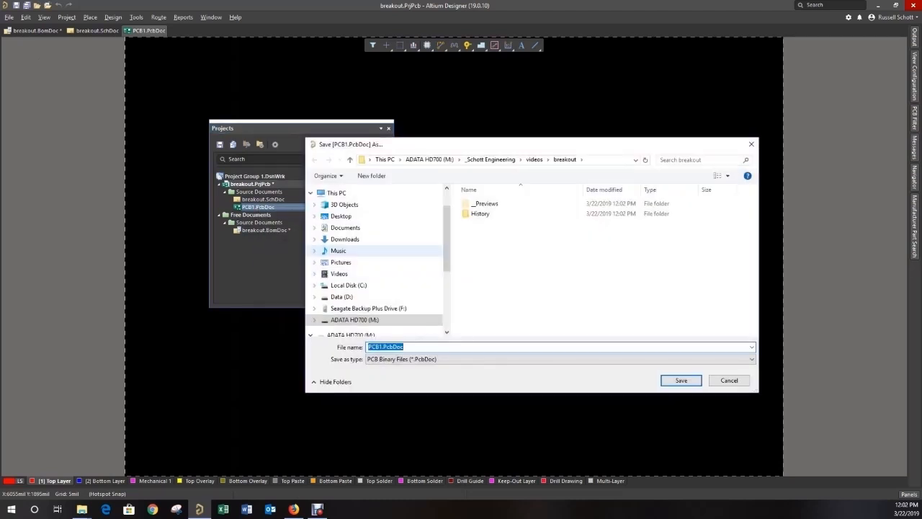
pyautogui.write('breakout')
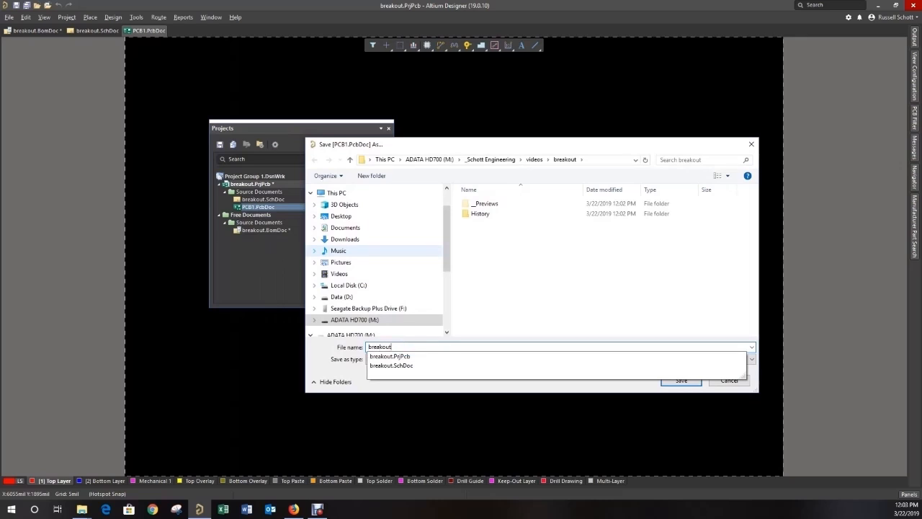
pyautogui.press('Return')
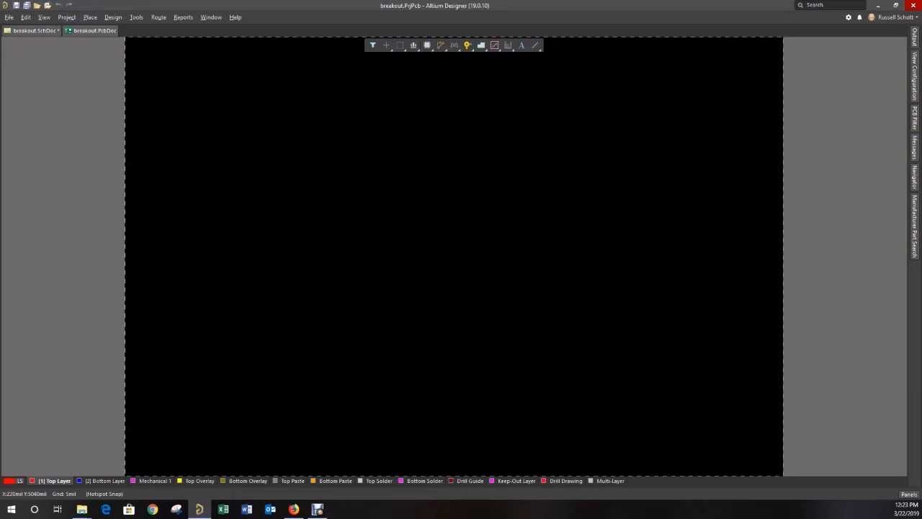
# - Place a Header 5X2 from the Miscellaneous Connectors library on the breakout schematic at about X 2000 mil, Y 6000 mil
pyautogui.click(32, 30)
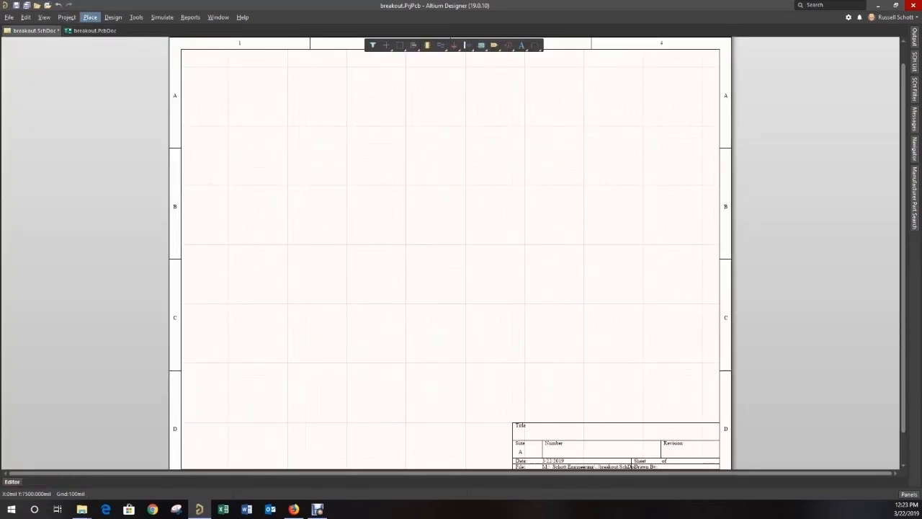
pyautogui.click(90, 16)
pyautogui.click(103, 52)
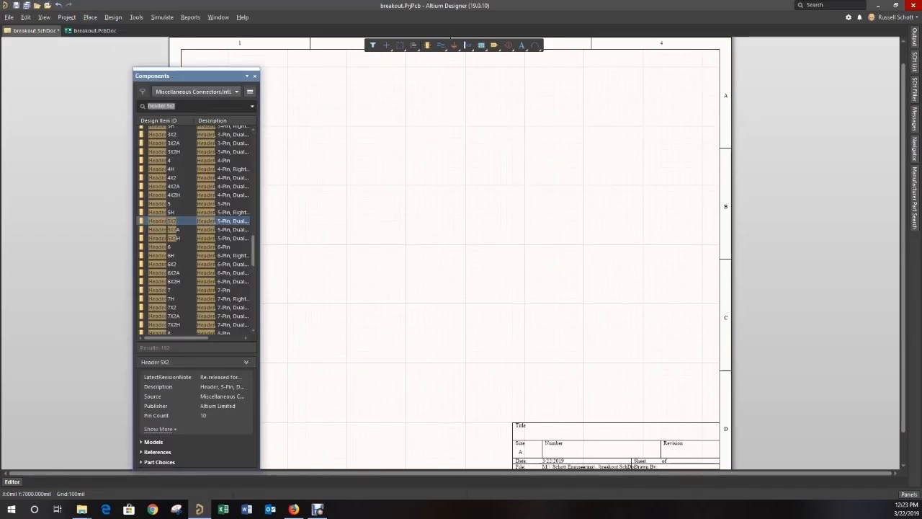
pyautogui.moveTo(171, 222); pyautogui.dragTo(288, 126)
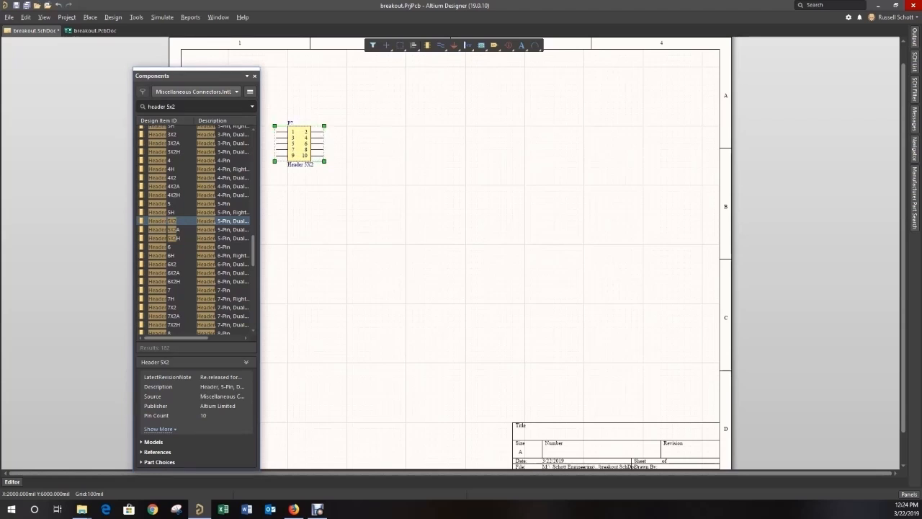
pyautogui.click(254, 75)
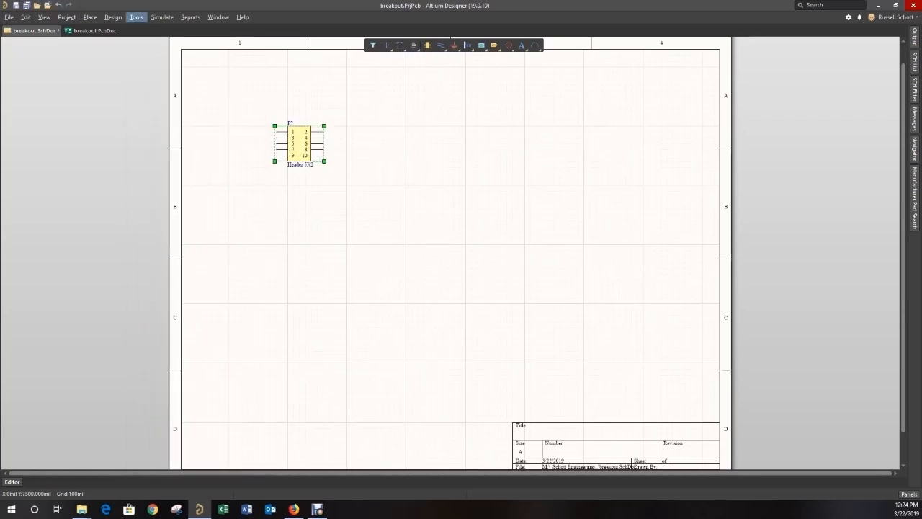
pyautogui.click(441, 45)
pyautogui.click(228, 126)
pyautogui.press('Escape')
pyautogui.press('Escape')
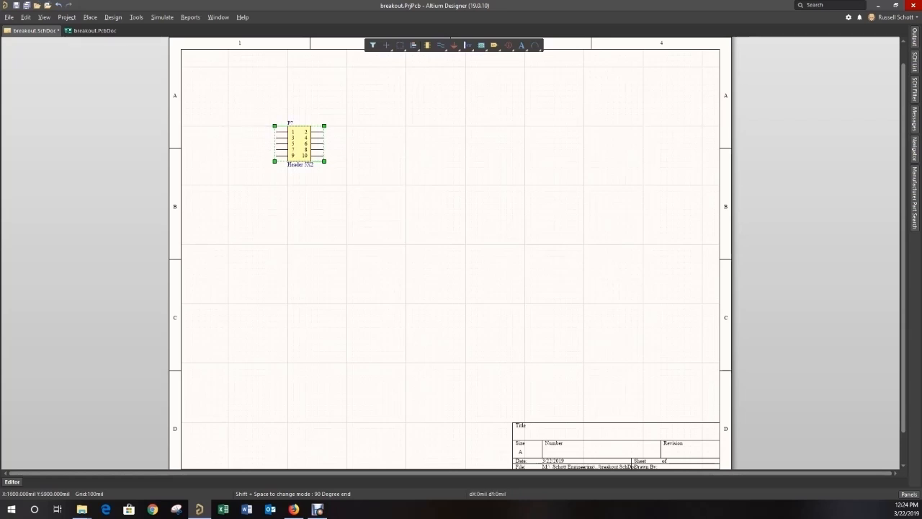
# - Draw a horizontal wire about 800 mil long outward from pin 1 of the header
pyautogui.click(441, 44)
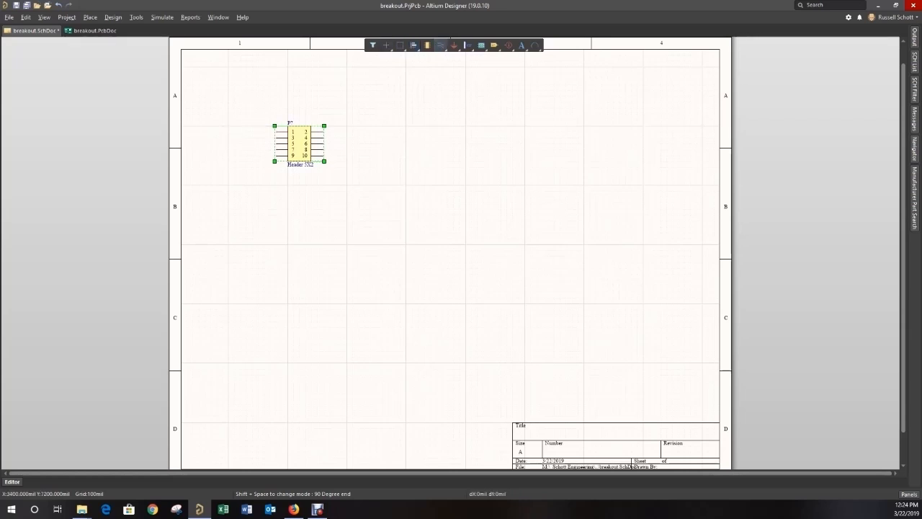
pyautogui.click(275, 131)
pyautogui.click(228, 132)
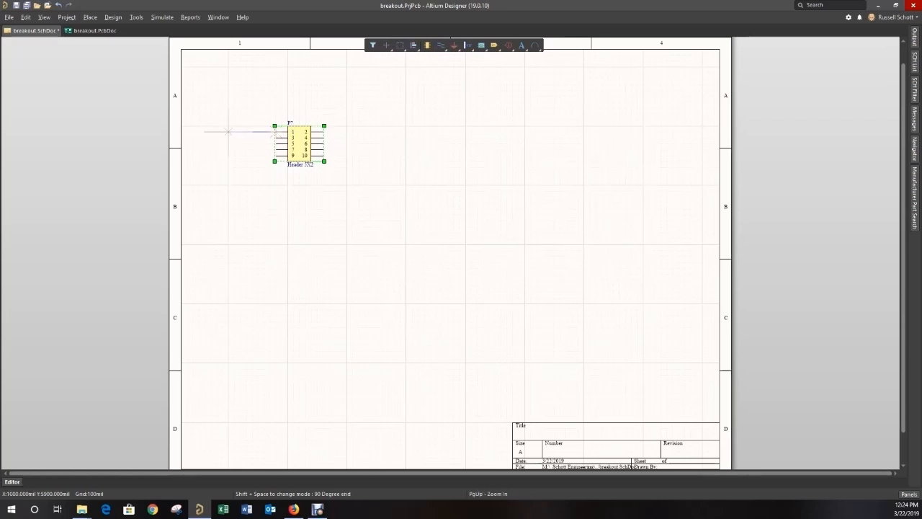
pyautogui.press('End')
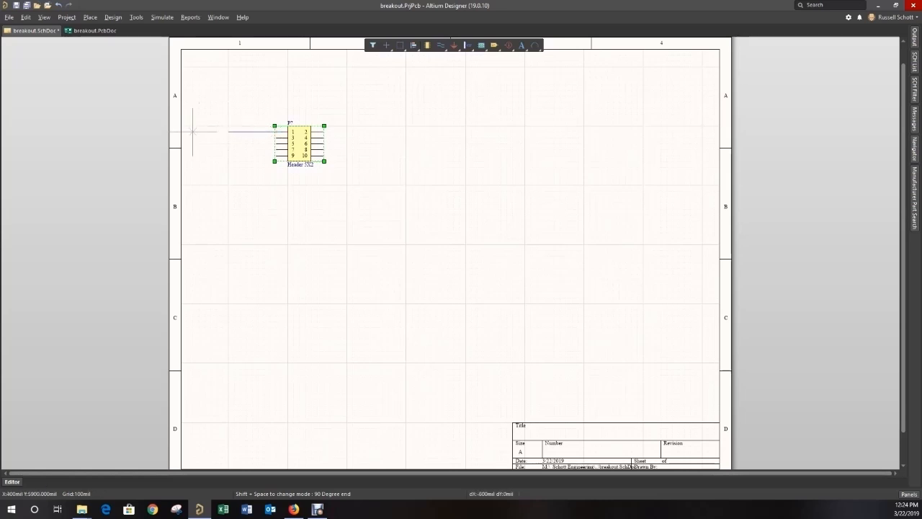
pyautogui.rightClick(205, 126)
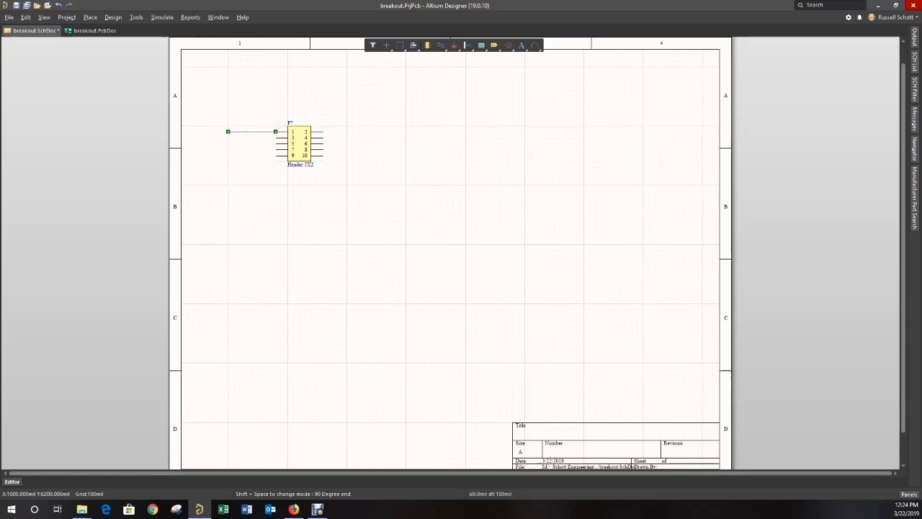
# - Copy the pin 1 wire onto header pins 3, 5, 7 and 9
pyautogui.moveTo(225, 117)
pyautogui.mouseDown()
pyautogui.moveTo(274, 145)
pyautogui.moveTo(258, 123)
pyautogui.moveTo(212, 118)
pyautogui.mouseUp()
pyautogui.hotkey('ctrl', 'v')
pyautogui.click(271, 137)
pyautogui.hotkey('ctrl', 'v')
pyautogui.click(271, 142)
pyautogui.hotkey('ctrl', 'v')
pyautogui.click(270, 149)
pyautogui.hotkey('ctrl', 'v')
pyautogui.click(271, 155)
# - Copy the five odd-pin wires onto the header's even pins 2 to 10
pyautogui.click(209, 111)
pyautogui.moveTo(209, 110); pyautogui.dragTo(277, 163)
pyautogui.hotkey('ctrl', 'c')
pyautogui.hotkey('ctrl', 'v')
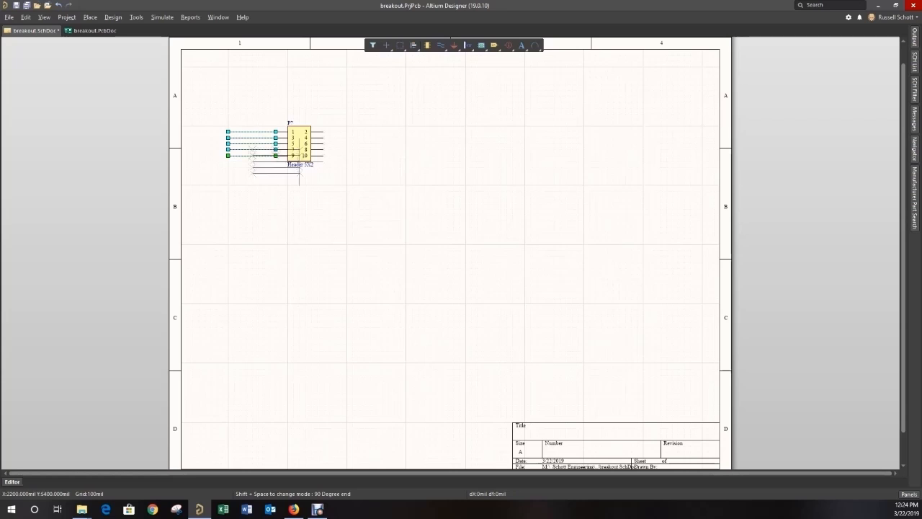
pyautogui.click(371, 143)
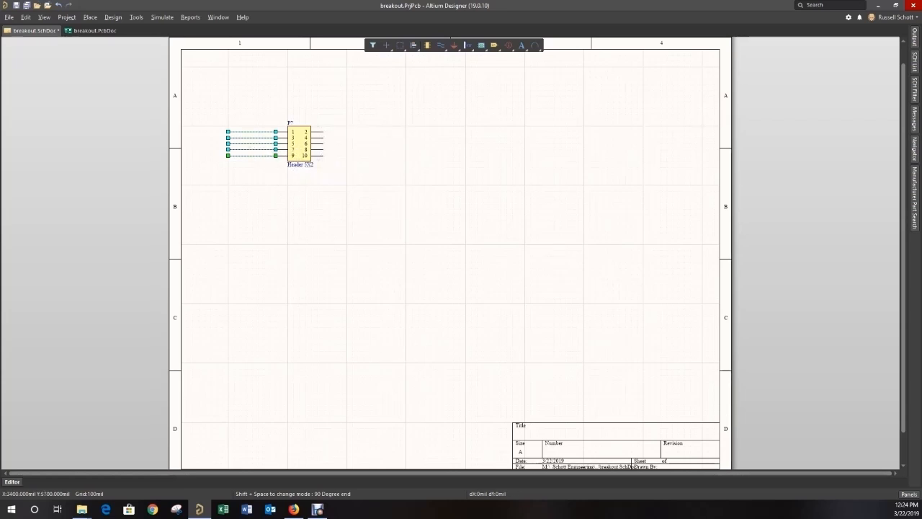
pyautogui.click(400, 155)
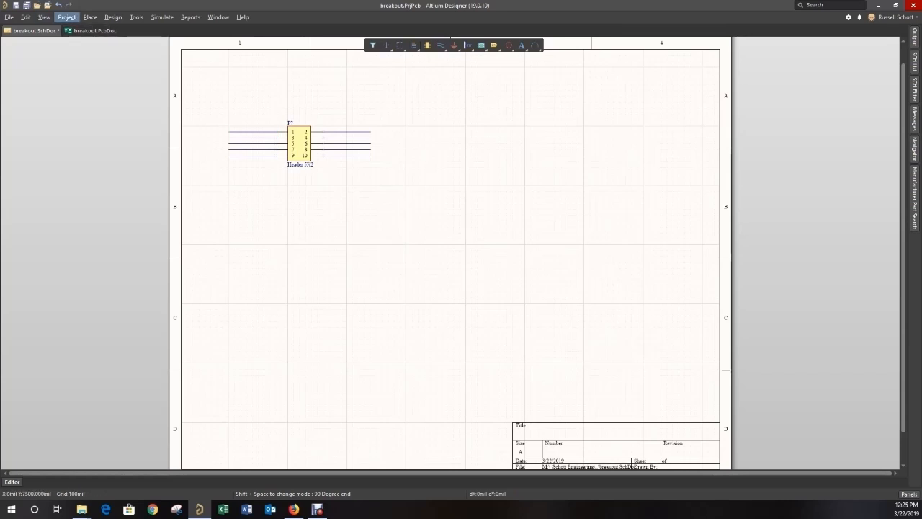
# - Place an SCL net label on the wire of header pin 1
pyautogui.click(90, 17)
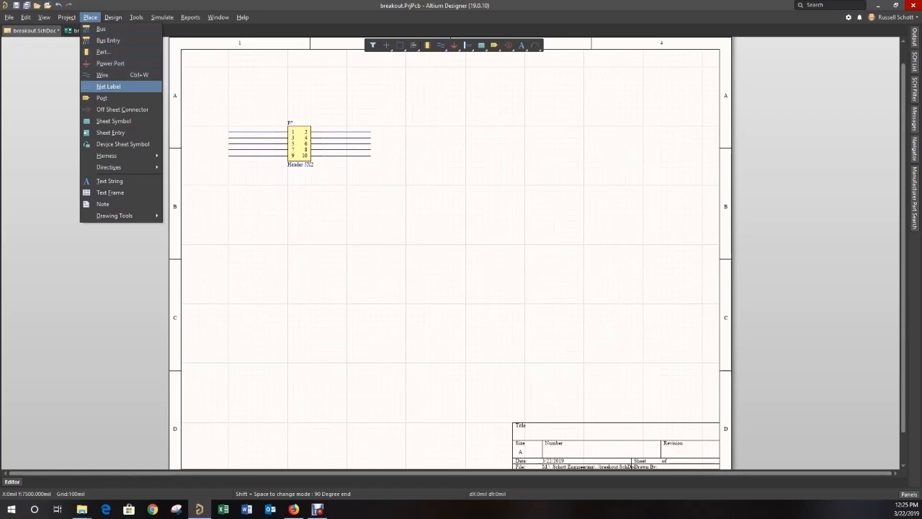
pyautogui.click(108, 86)
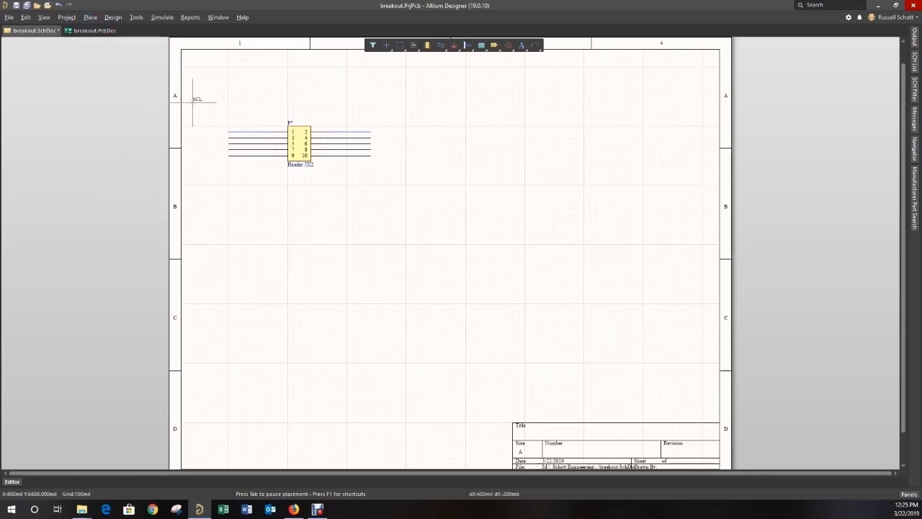
pyautogui.click(246, 132)
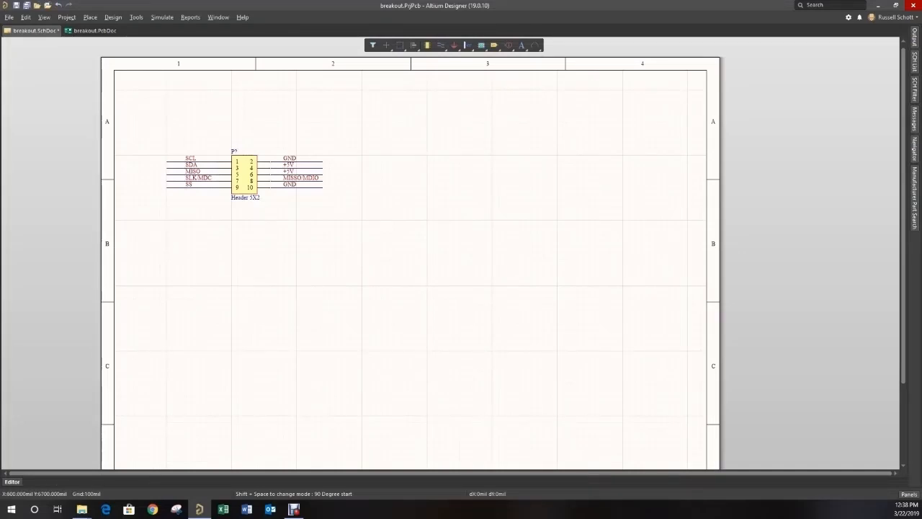
# - Duplicate the wired and labelled header twice, stacking the two copies directly below the original
pyautogui.moveTo(151, 110); pyautogui.dragTo(375, 256)
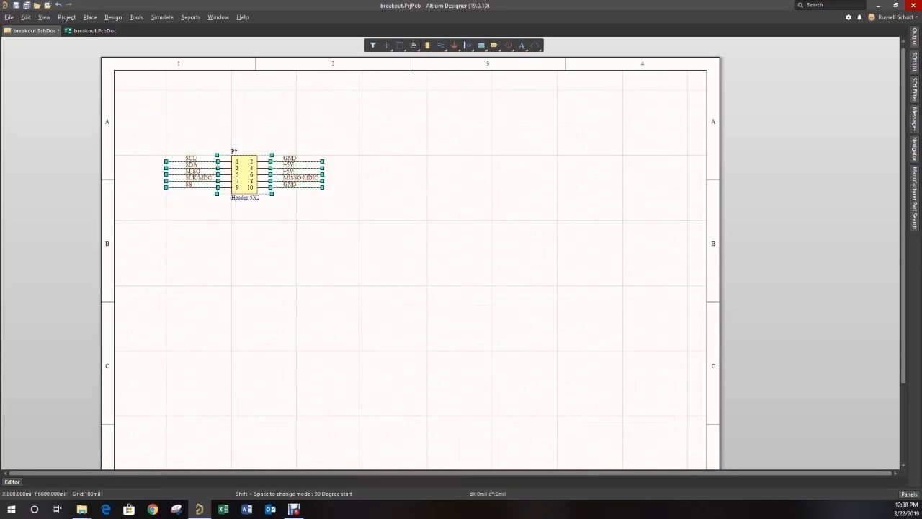
pyautogui.hotkey('ctrl', 'v')
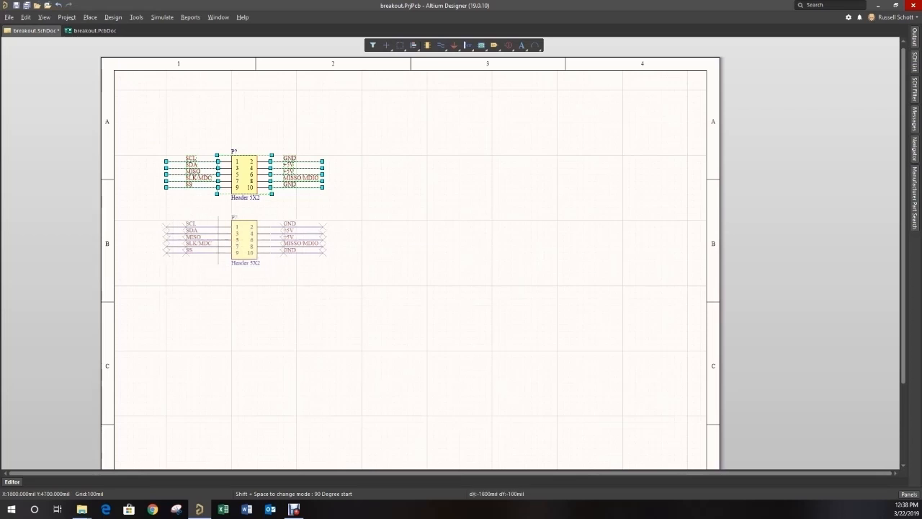
pyautogui.click(218, 240)
pyautogui.hotkey('ctrl', 'v')
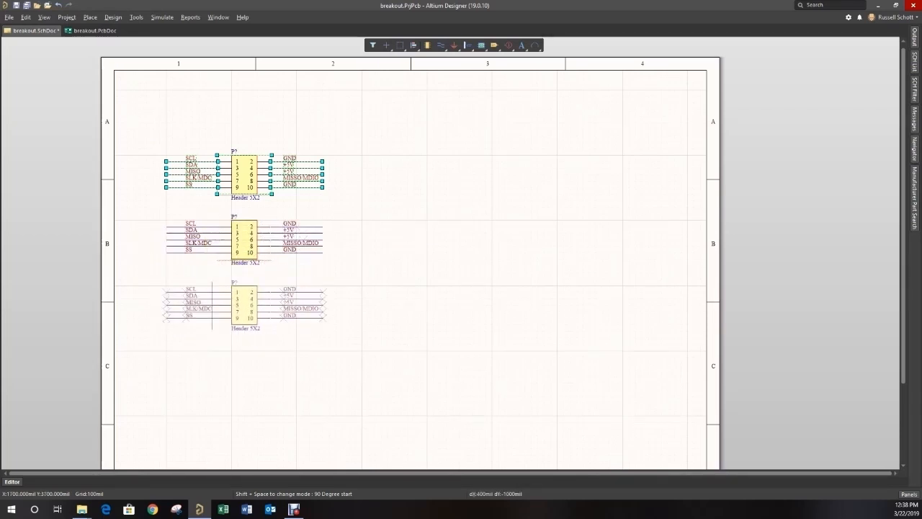
pyautogui.click(212, 304)
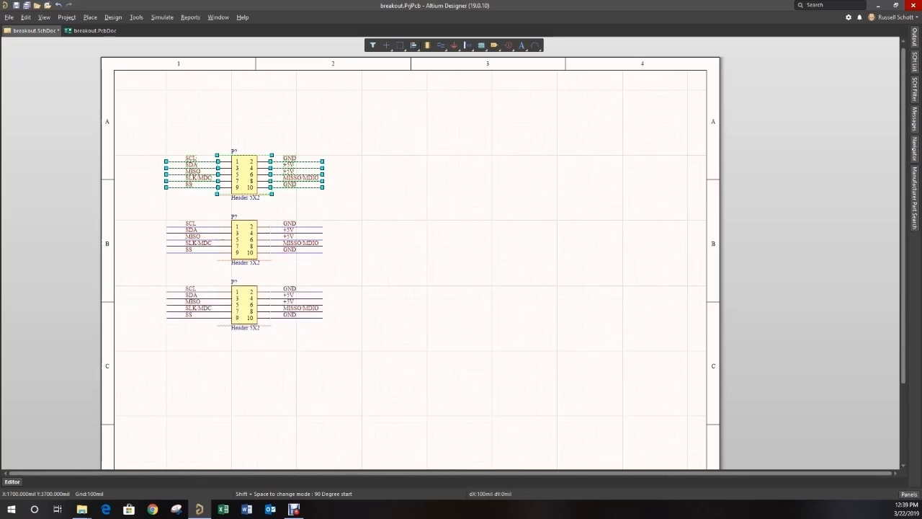
pyautogui.click(284, 376)
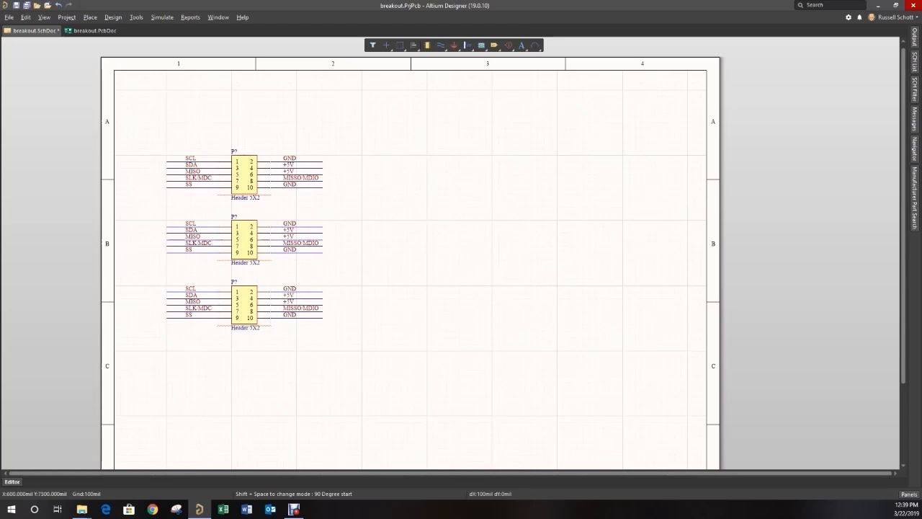
# - Annotate the schematic so the three headers receive designators P1, P2 and P3, and execute the resulting change order
pyautogui.click(136, 17)
pyautogui.moveTo(165, 102)
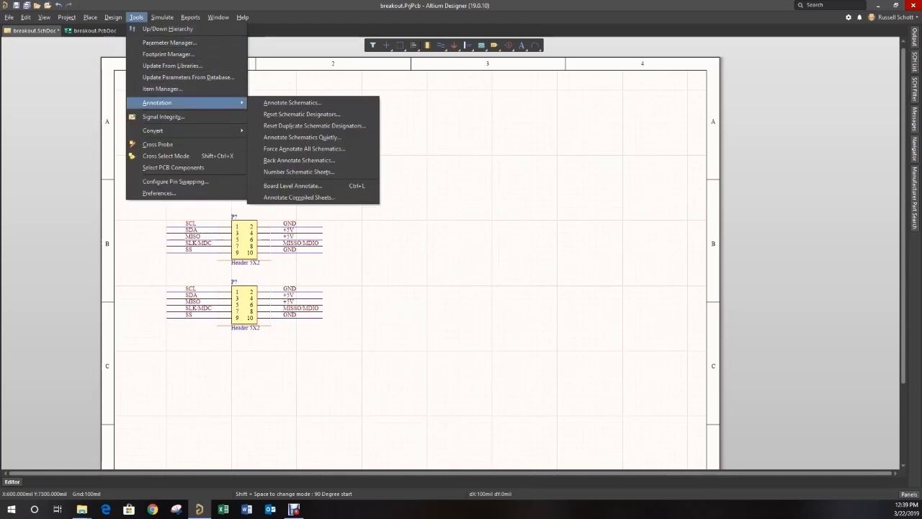
pyautogui.click(291, 102)
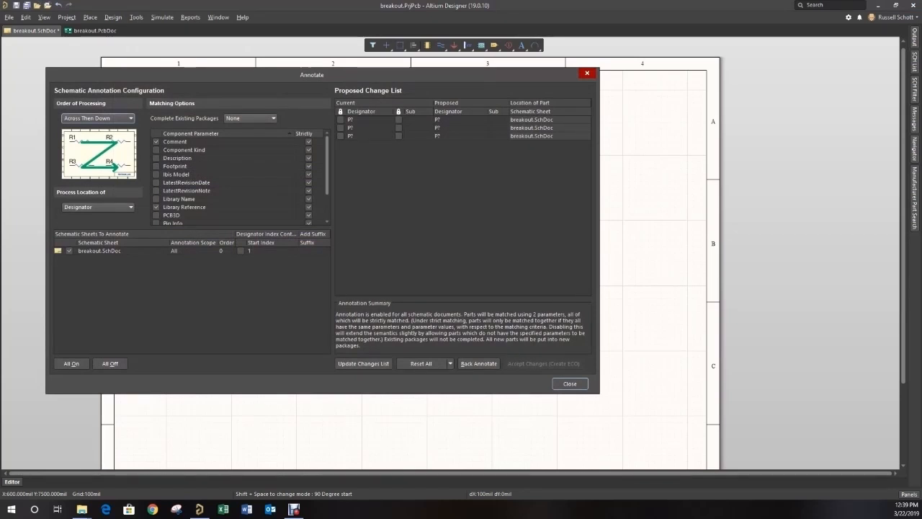
pyautogui.click(364, 363)
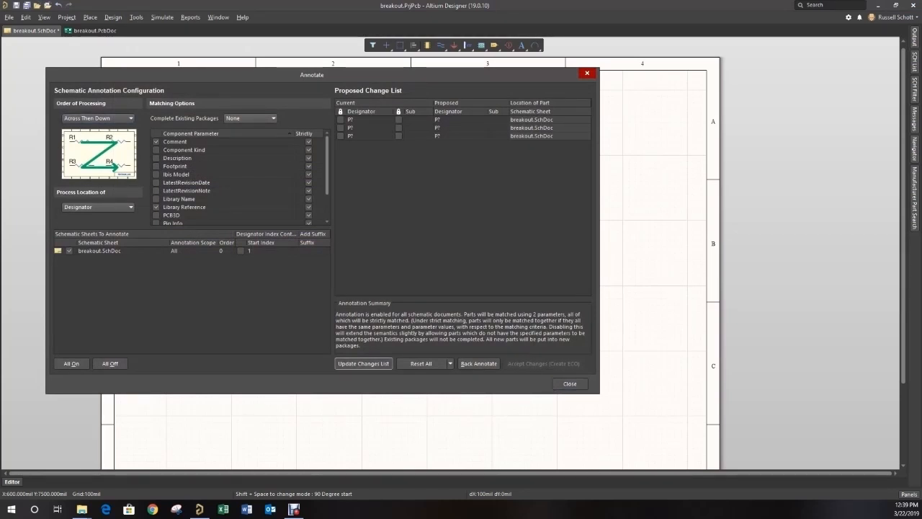
pyautogui.click(524, 278)
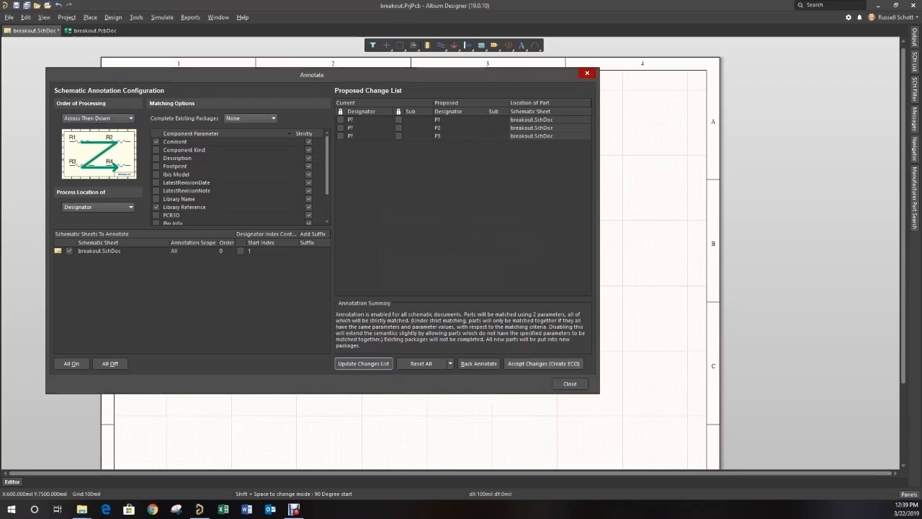
pyautogui.click(543, 363)
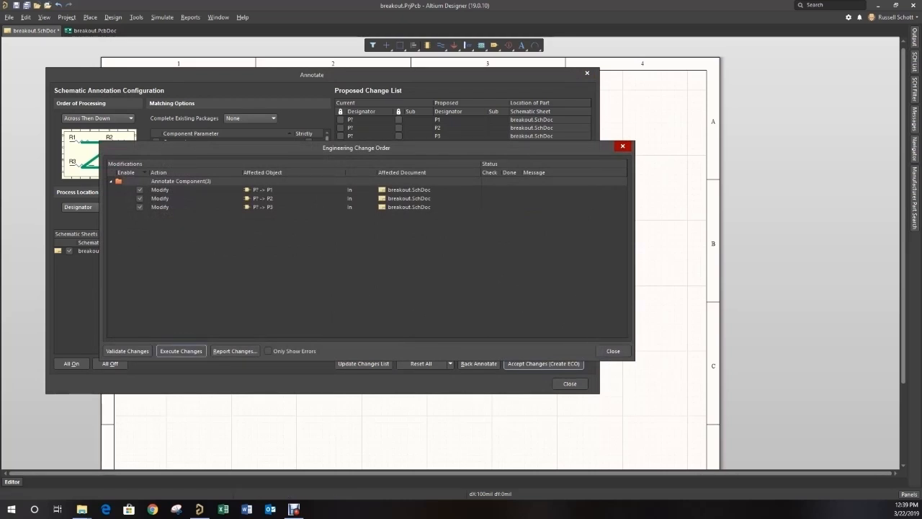
pyautogui.click(181, 350)
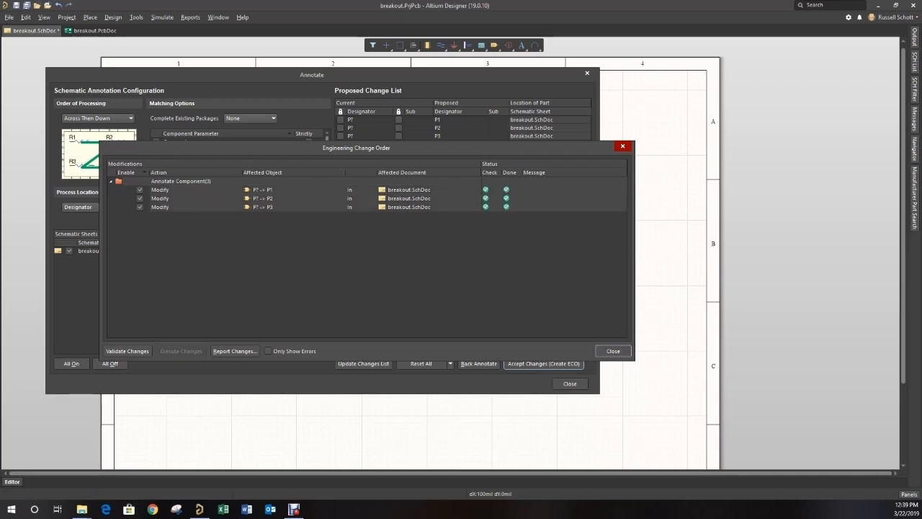
pyautogui.click(613, 351)
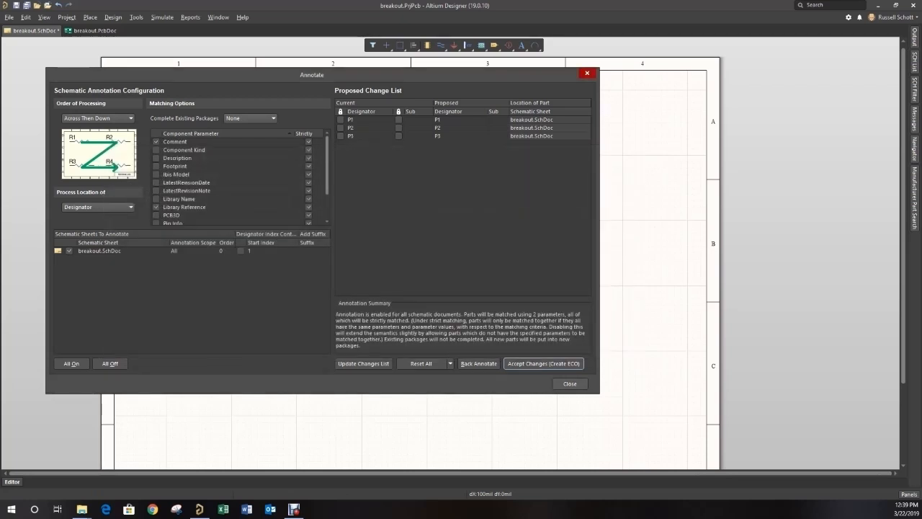
pyautogui.click(569, 383)
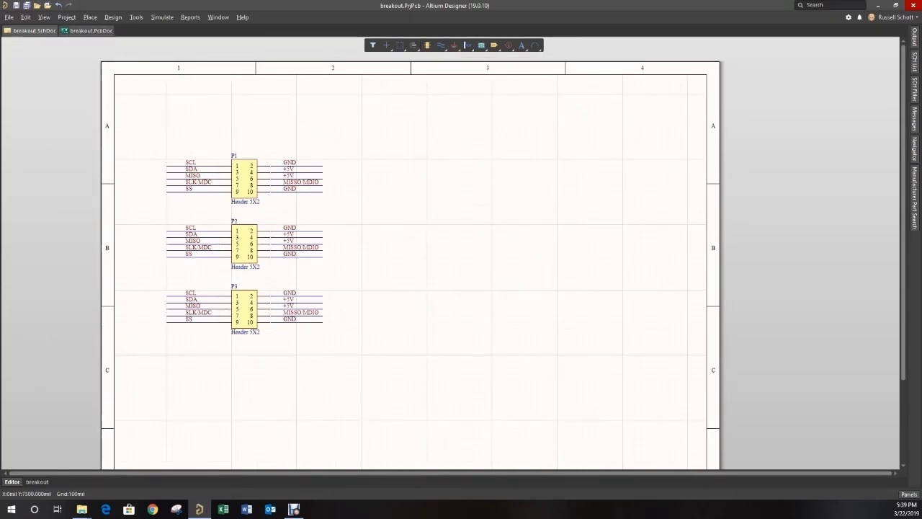
# - Switch to the breakout.PcbDoc board and set its snap grid to 0.100 mm
pyautogui.click(88, 30)
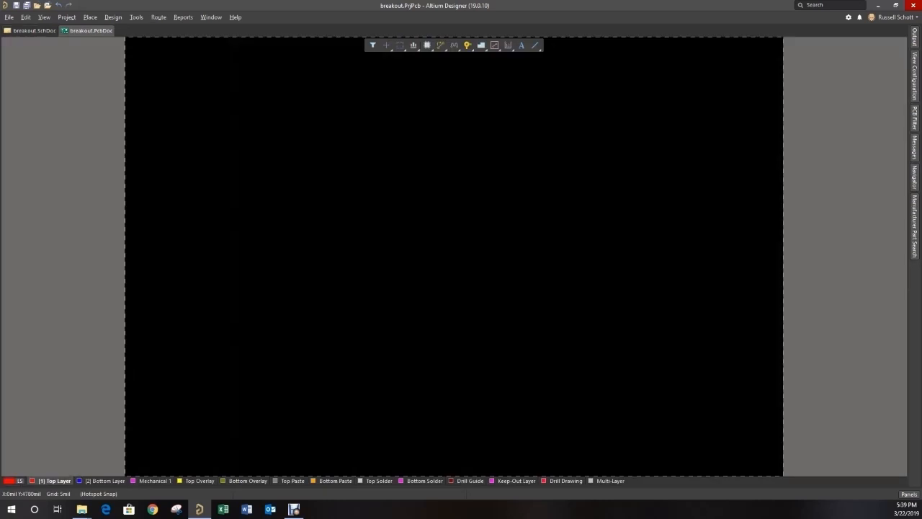
pyautogui.press('g')
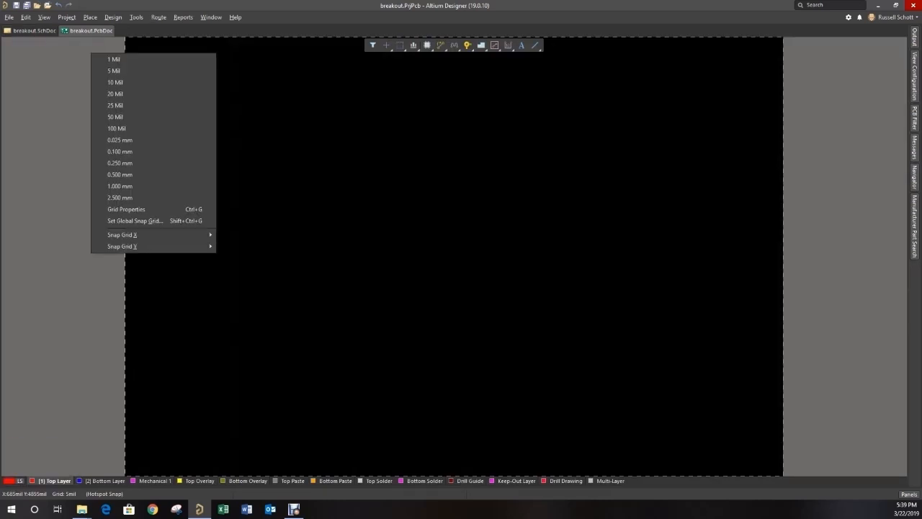
pyautogui.press('Return')
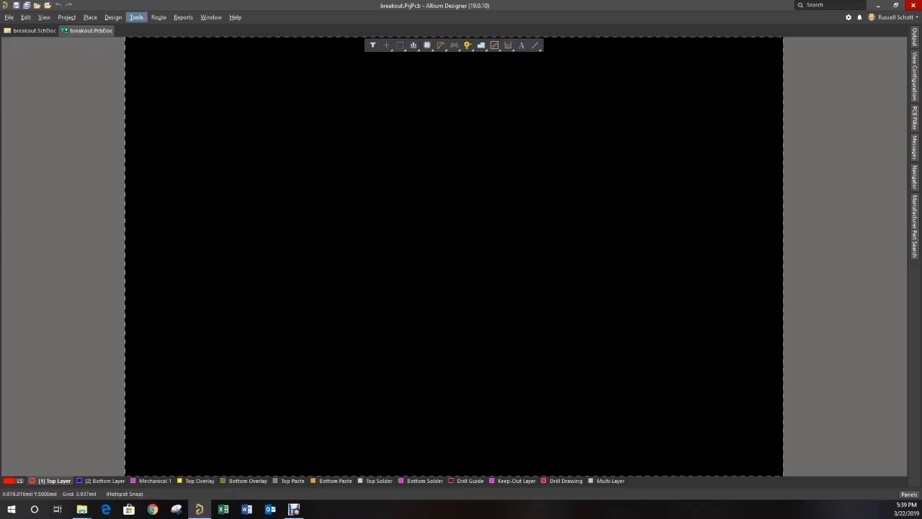
# - Validate and execute the import of the breakout.PrjPcb changes, and move the breakout room with its headers onto the board's lower-left area
pyautogui.click(113, 17)
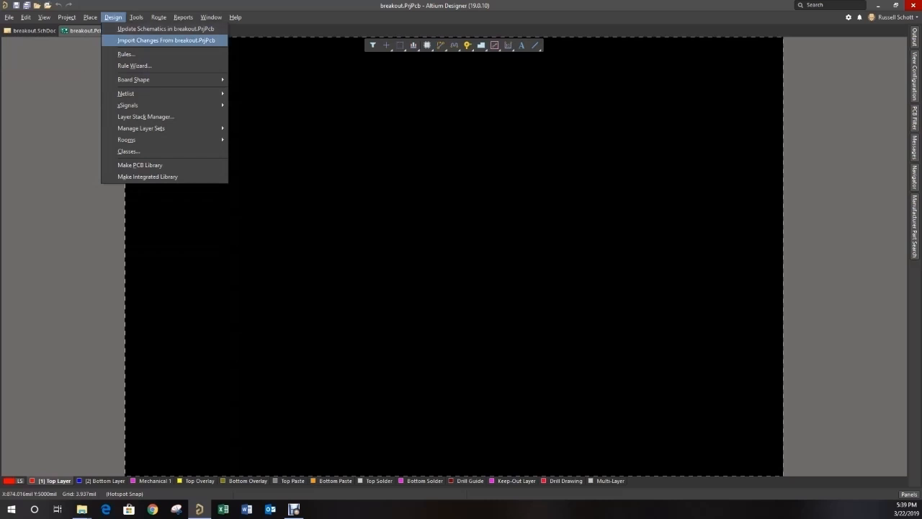
pyautogui.click(165, 40)
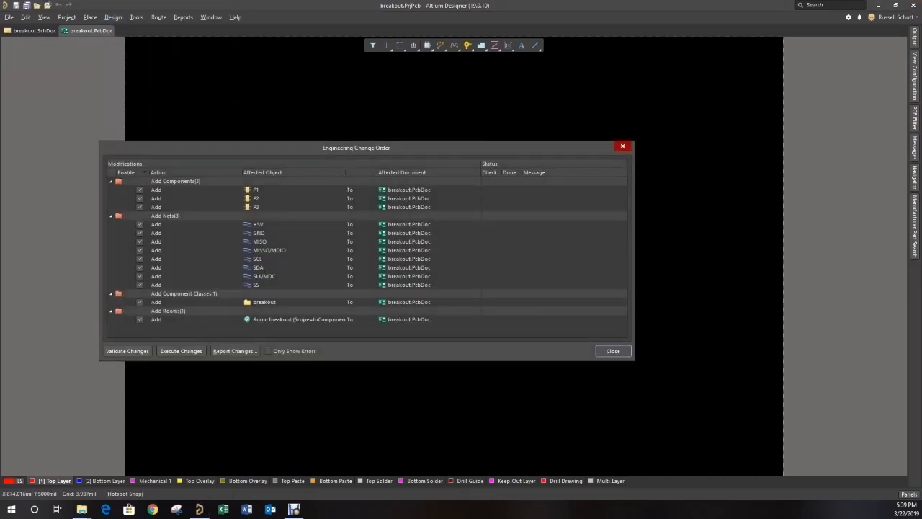
pyautogui.click(127, 350)
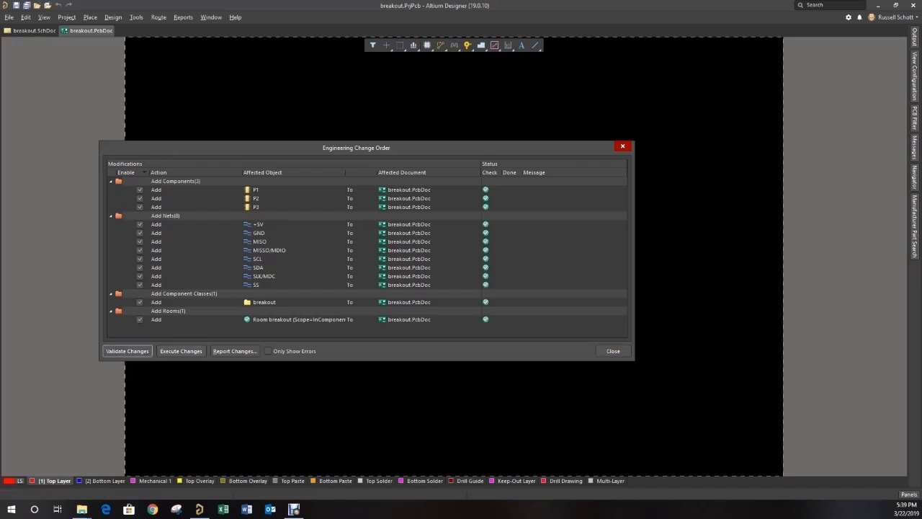
pyautogui.click(180, 351)
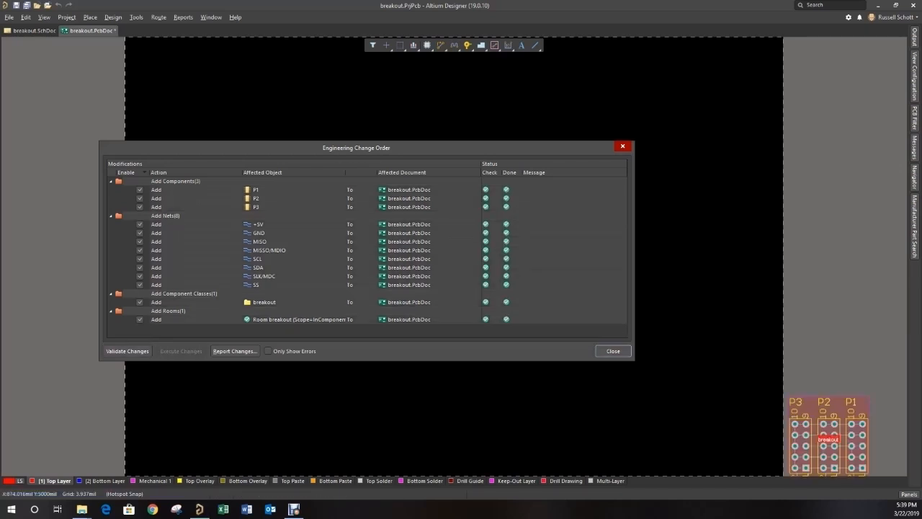
pyautogui.click(613, 350)
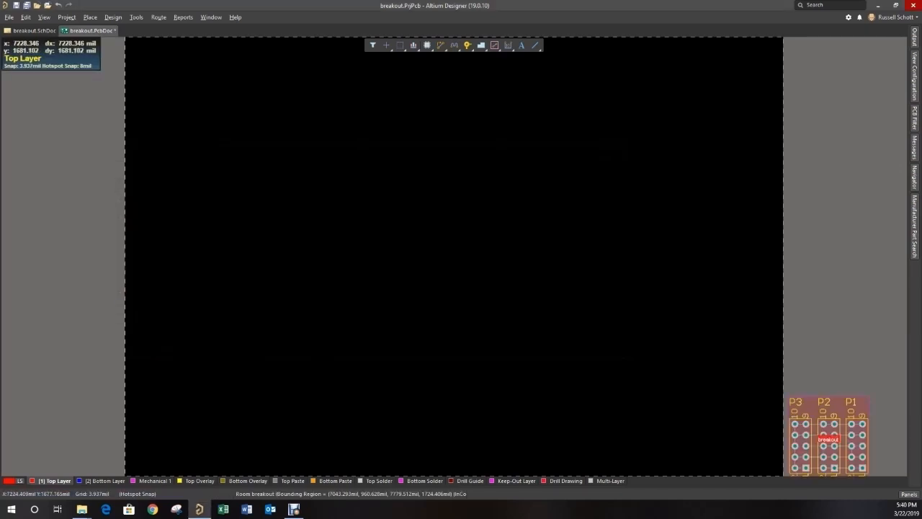
pyautogui.moveTo(787, 378); pyautogui.dragTo(164, 381)
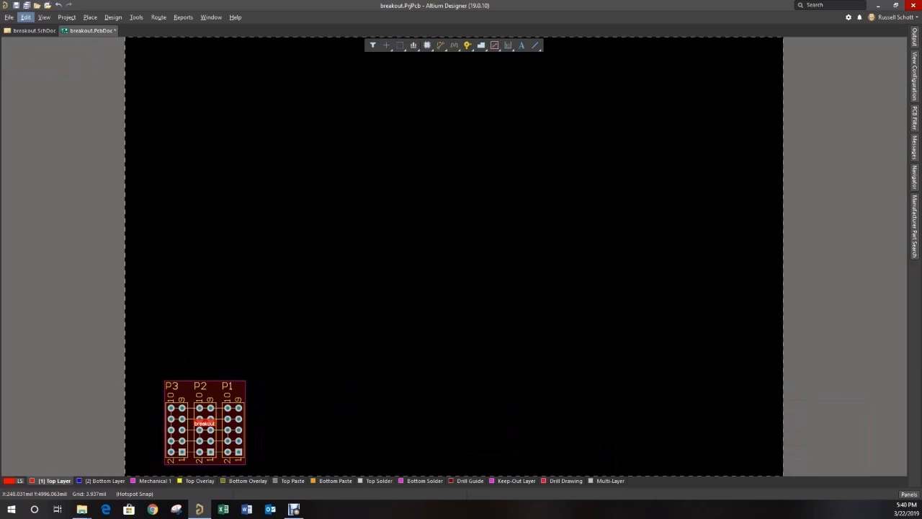
# - Set the PCB's relative origin at the lower-left corner of the board
pyautogui.click(26, 17)
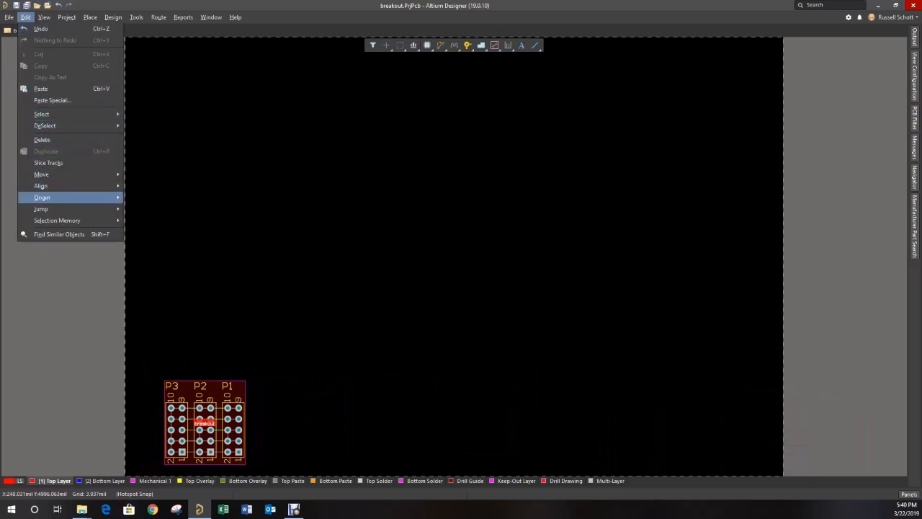
pyautogui.moveTo(41, 174)
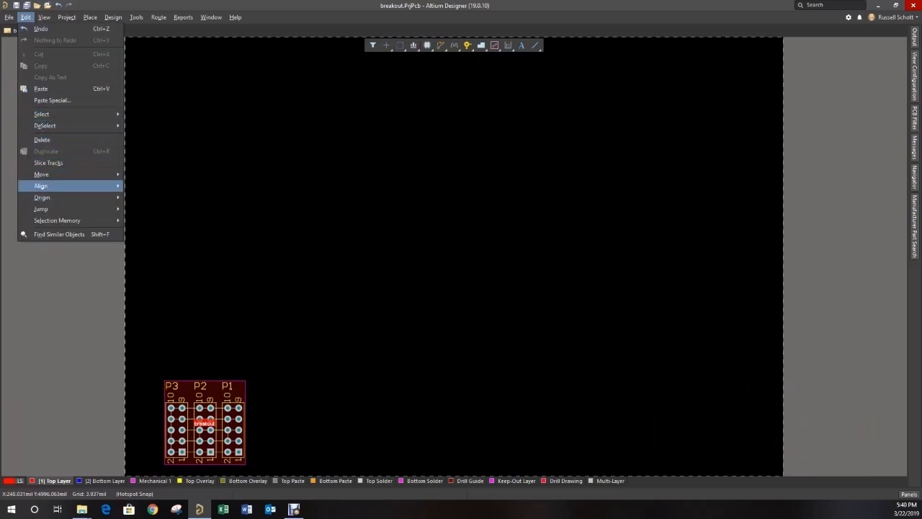
pyautogui.moveTo(41, 197)
pyautogui.click(133, 198)
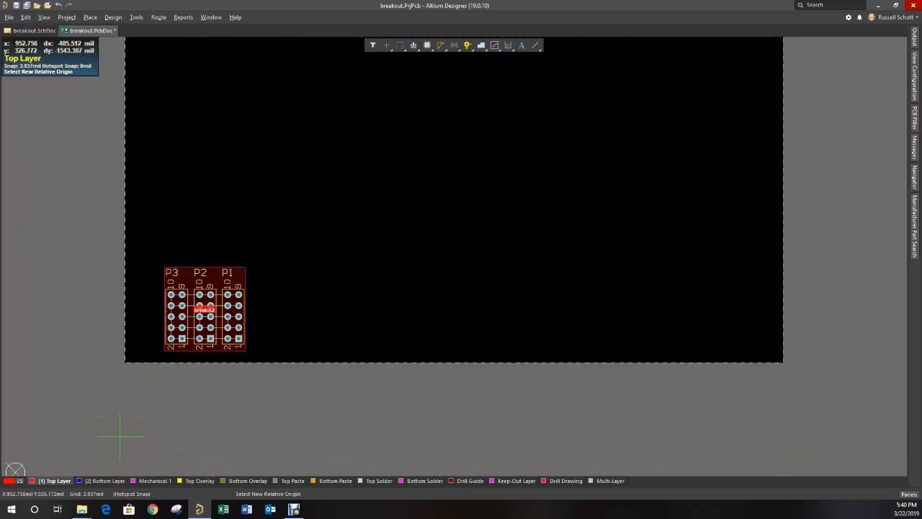
pyautogui.click(124, 362)
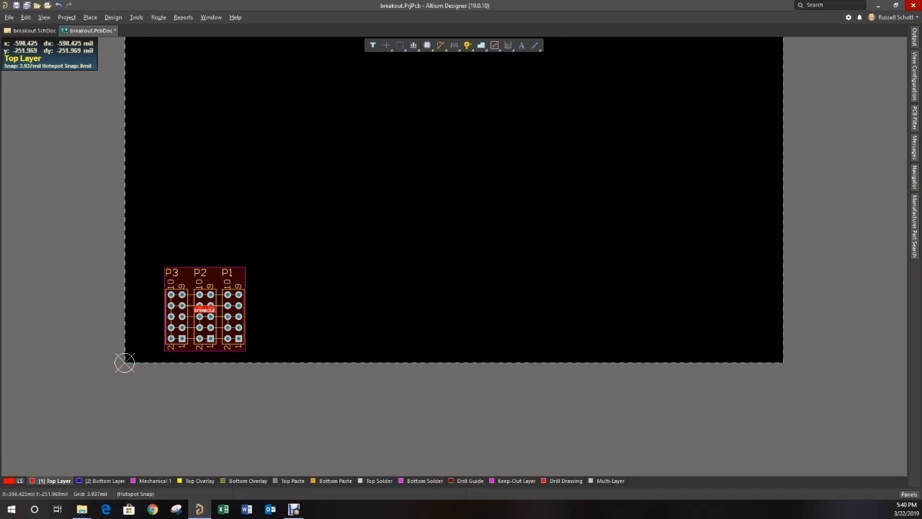
# - Edit the board shape in board planning mode, moving its right edge inward for a width of about 2220 mil
pyautogui.scroll(3, 454, 255)
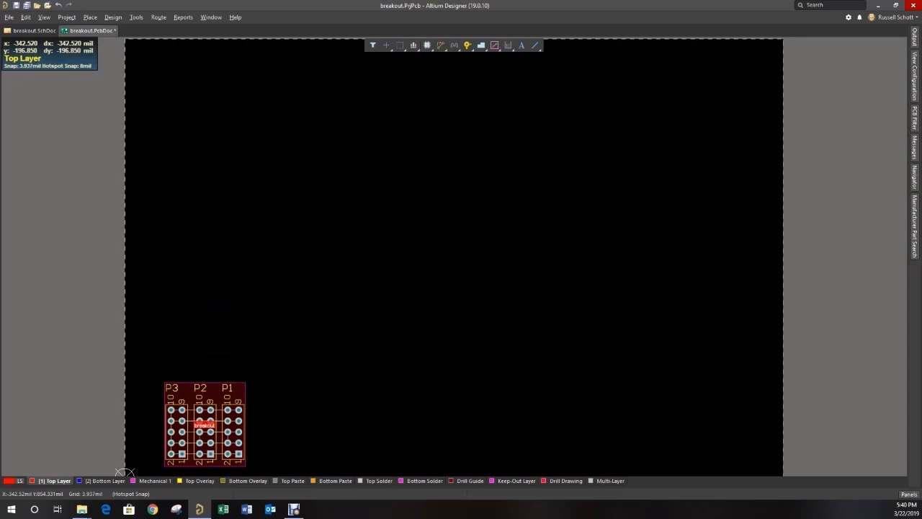
pyautogui.press('1')
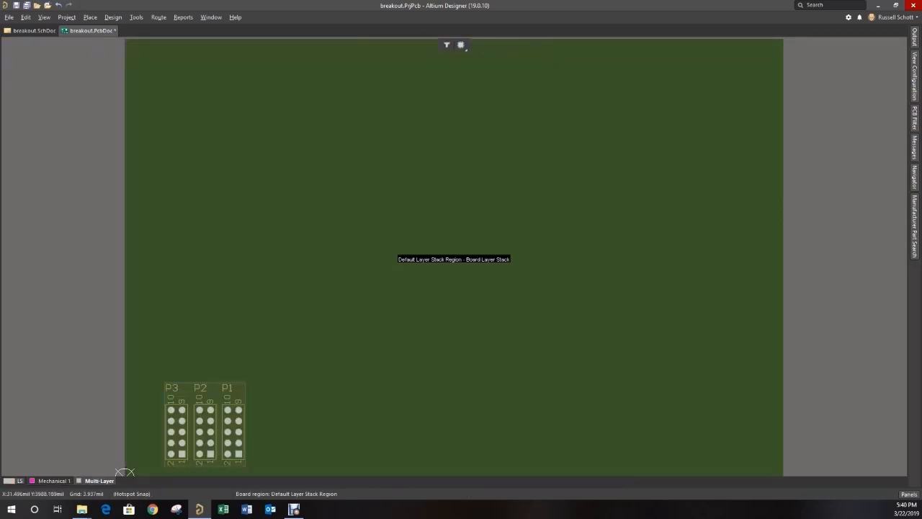
pyautogui.click(113, 17)
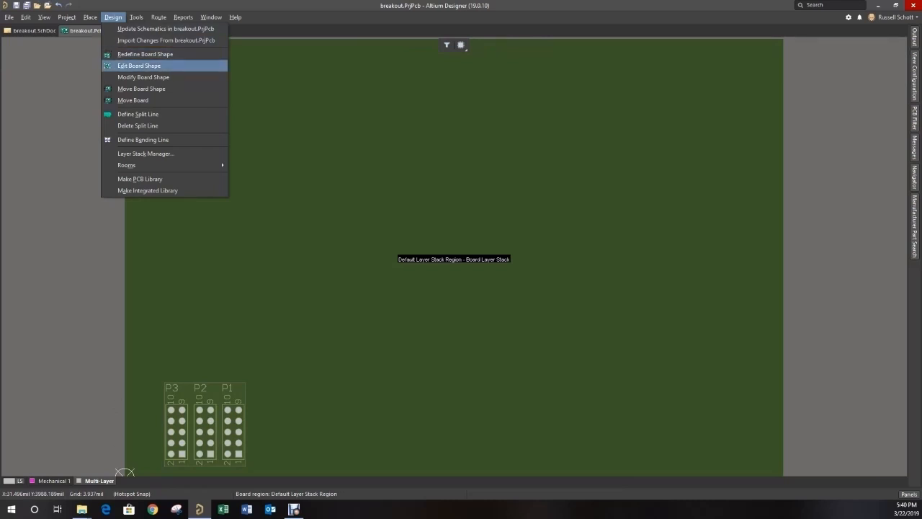
pyautogui.click(139, 66)
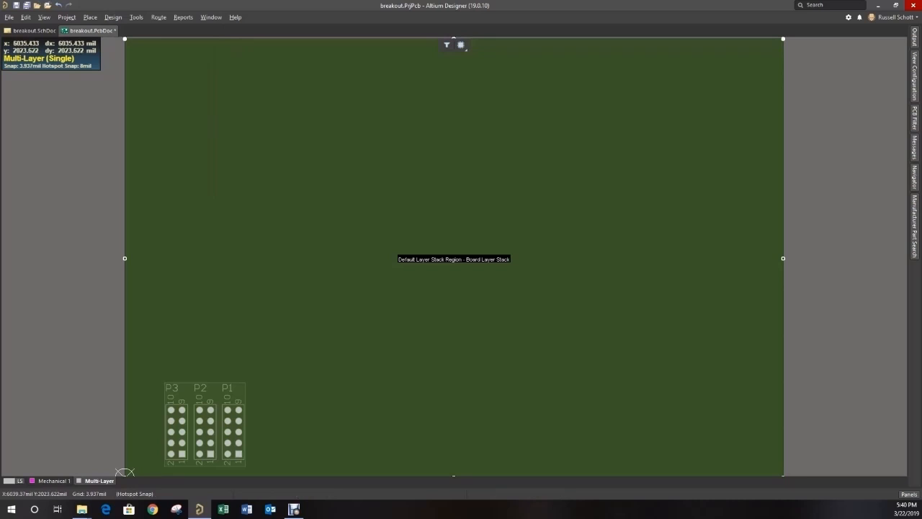
pyautogui.moveTo(783, 258); pyautogui.dragTo(367, 258)
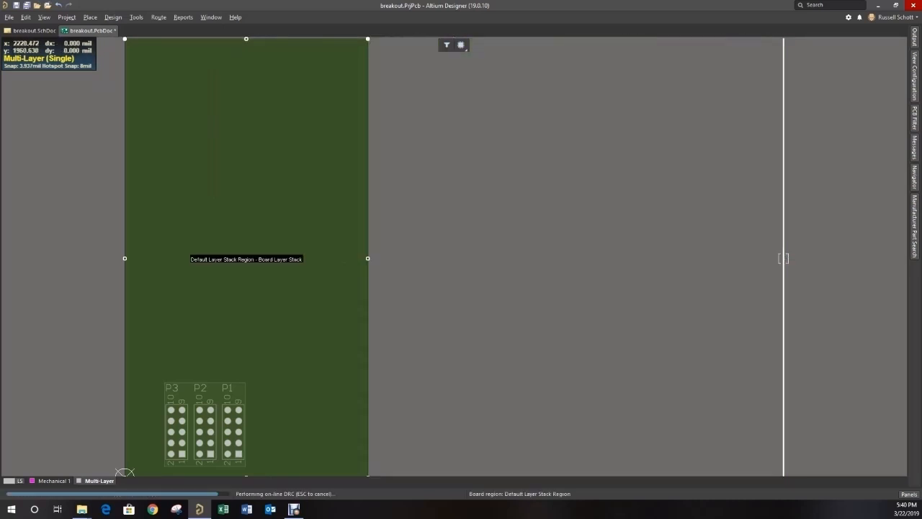
# - Lower the board shape's top edge for a height of about 1366 mil and return to the 2D layout view
pyautogui.scroll(-1, 367, 258)
pyautogui.scroll(1, 367, 258)
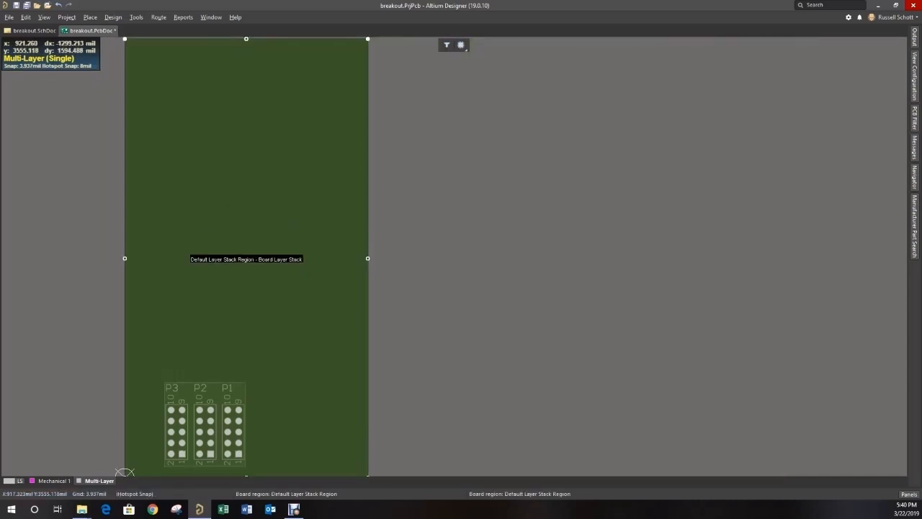
pyautogui.moveTo(256, 39); pyautogui.dragTo(246, 326)
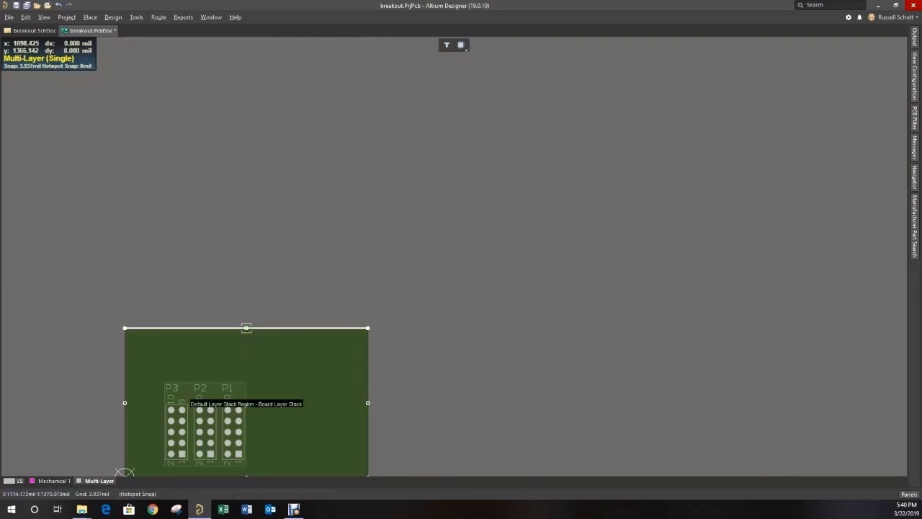
pyautogui.scroll(-1, 246, 326)
pyautogui.scroll(-2, 125, 439)
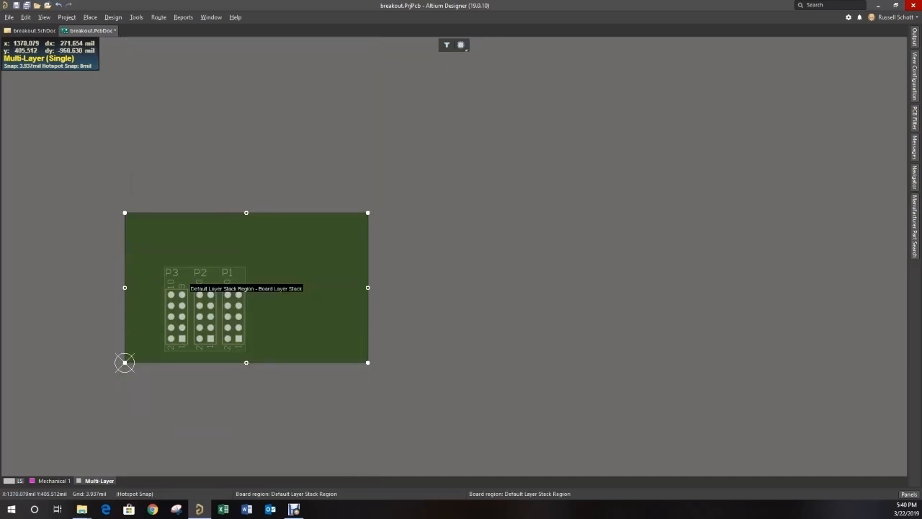
pyautogui.press('2')
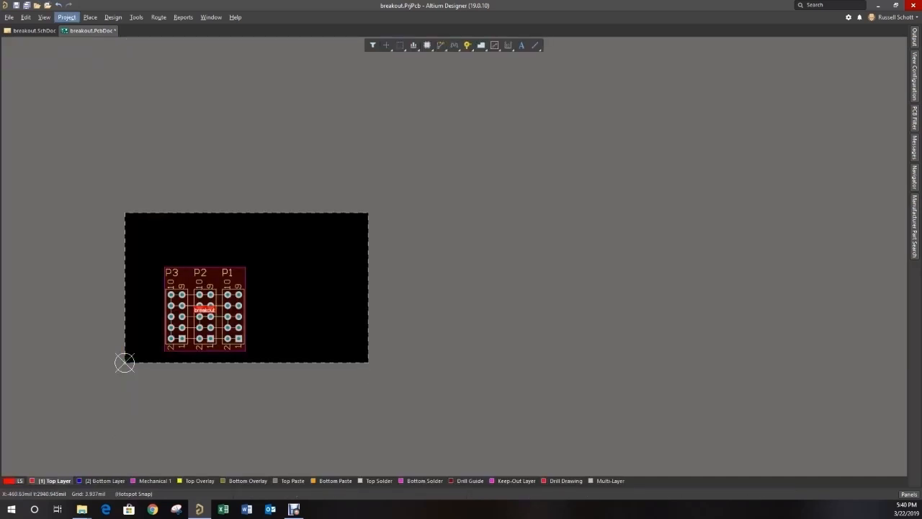
# - Place four free pads on the board, one just inside each corner
pyautogui.press('p')
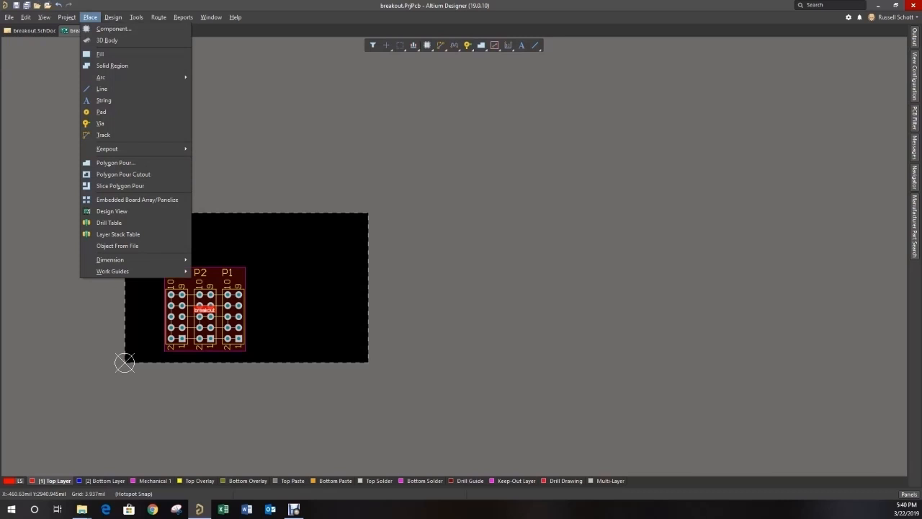
pyautogui.click(108, 112)
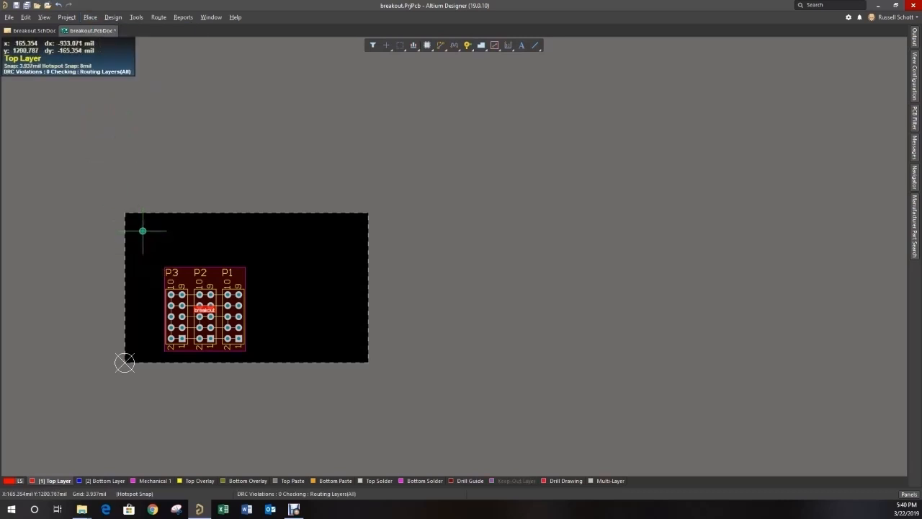
pyautogui.click(139, 226)
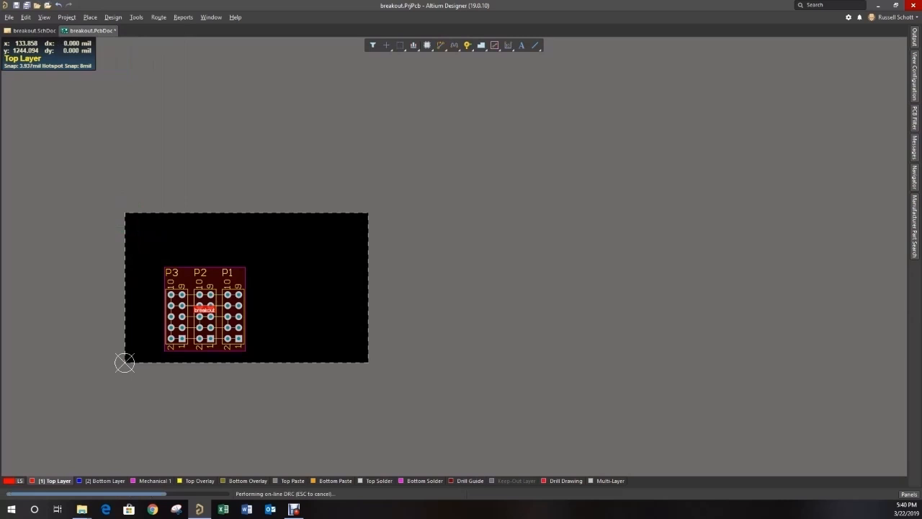
pyautogui.click(350, 227)
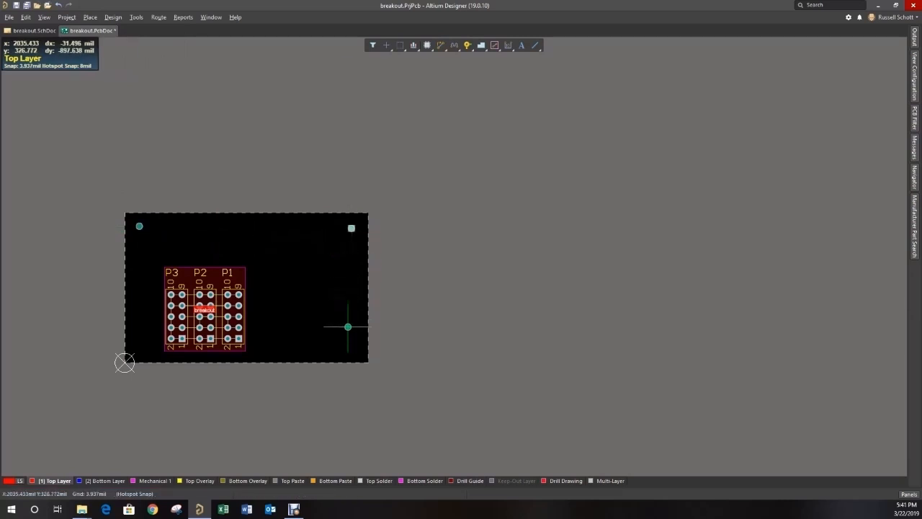
pyautogui.click(350, 353)
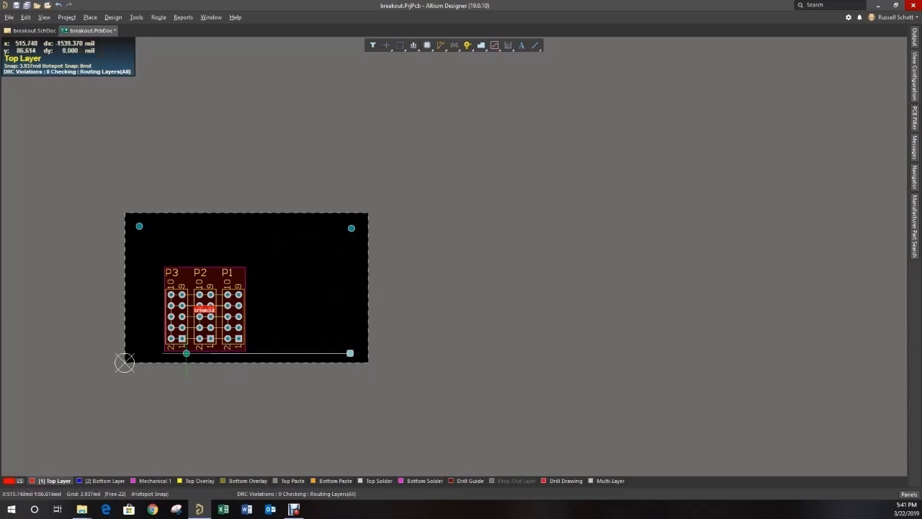
pyautogui.click(137, 351)
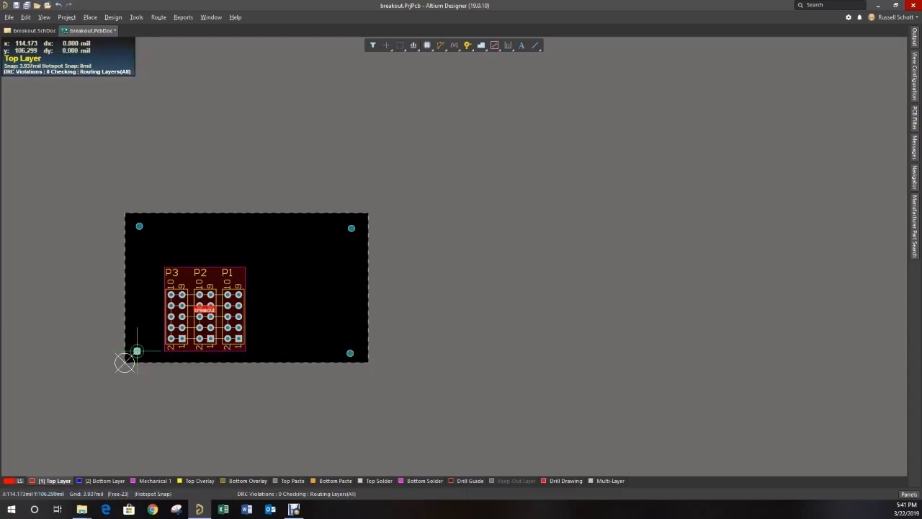
pyautogui.rightClick(136, 351)
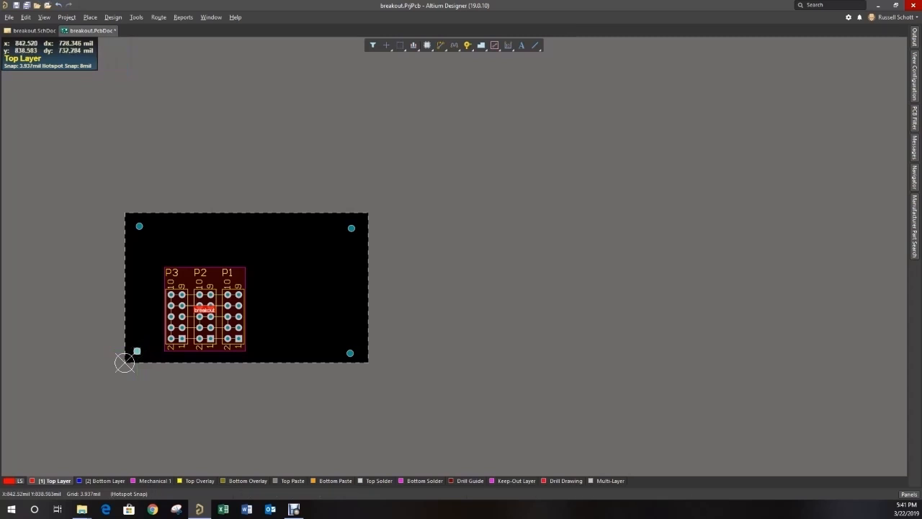
# - Delete the breakout room and rearrange the headers so that P1 sits left of P2 and P3 to its right
pyautogui.click(213, 275)
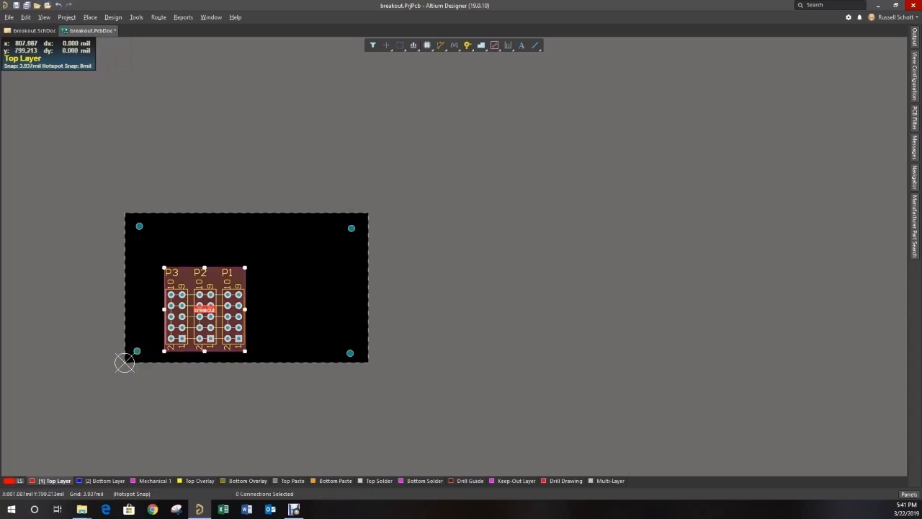
pyautogui.press('Delete')
pyautogui.moveTo(173, 315)
pyautogui.mouseDown()
pyautogui.moveTo(269, 315)
pyautogui.moveTo(157, 314)
pyautogui.mouseUp()
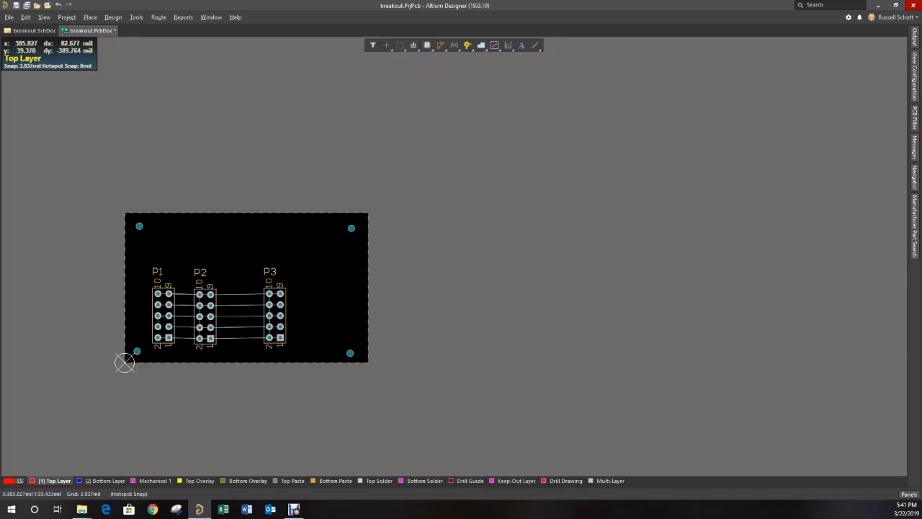
# - Set the snap grid to 100 mil and line up headers P1, P2 and P3 in one row on that grid
pyautogui.press('g')
pyautogui.press('Up')
pyautogui.press('Up')
pyautogui.press('Up')
pyautogui.press('Up')
pyautogui.press('Up')
pyautogui.press('Up')
pyautogui.press('Up')
pyautogui.press('Up')
pyautogui.press('Up')
pyautogui.press('Up')
pyautogui.press('Up')
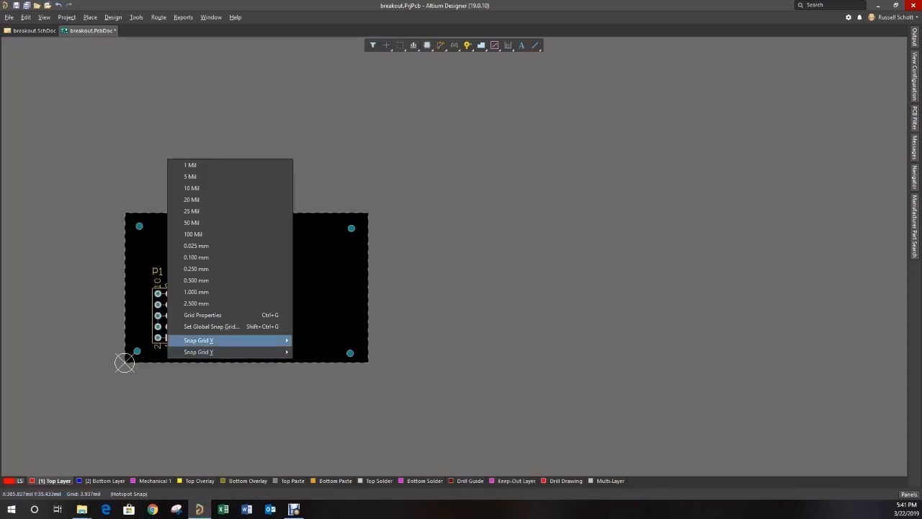
pyautogui.click(192, 234)
pyautogui.moveTo(169, 318); pyautogui.dragTo(201, 293)
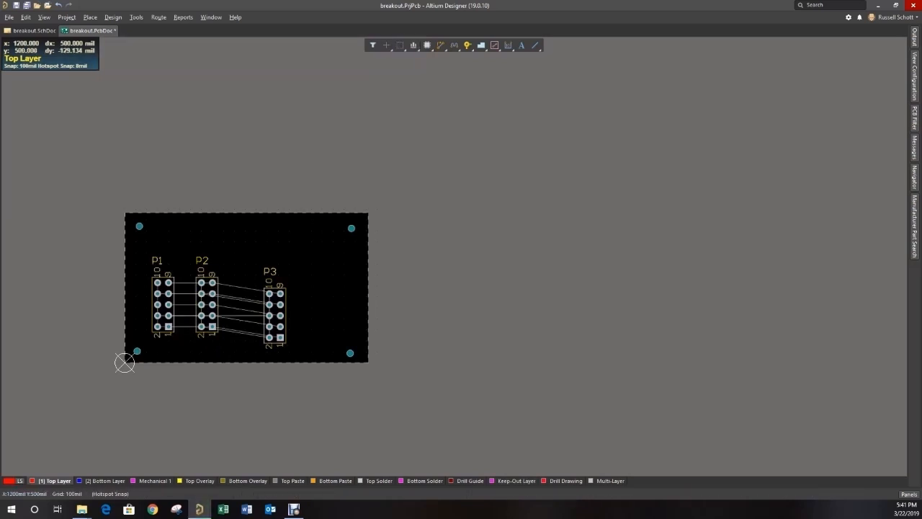
pyautogui.moveTo(274, 315); pyautogui.dragTo(218, 304)
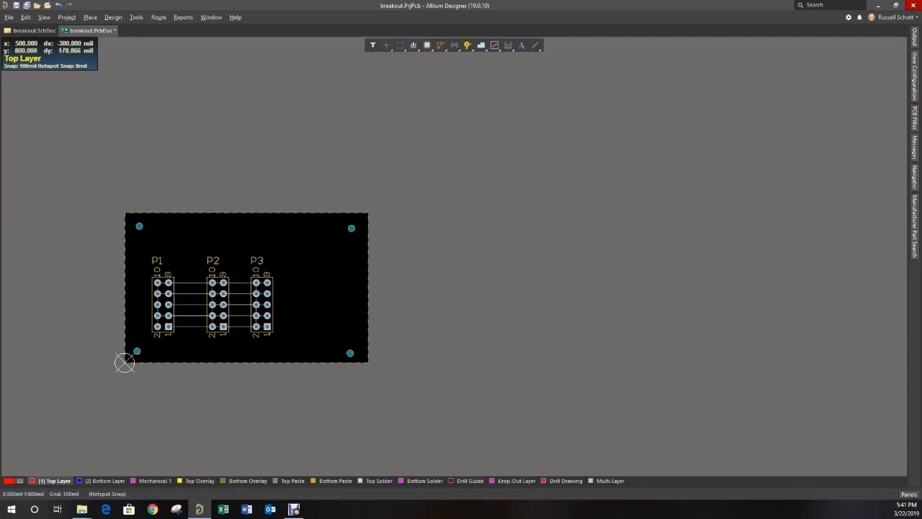
# - Move the three headers together about 200 mil right and 100 mil up, and shift P3 another 100 mil right for equal spacing
pyautogui.moveTo(134, 239); pyautogui.dragTo(288, 344)
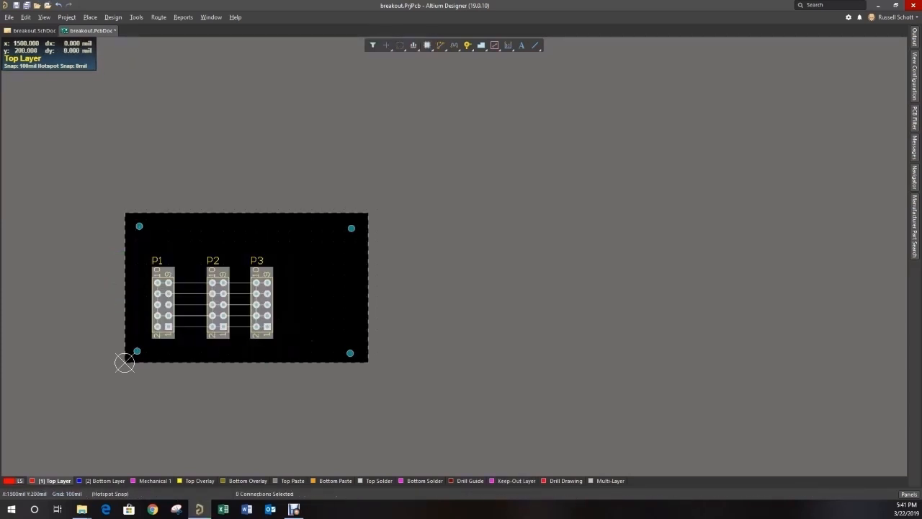
pyautogui.moveTo(211, 295); pyautogui.dragTo(288, 285)
pyautogui.click(289, 296)
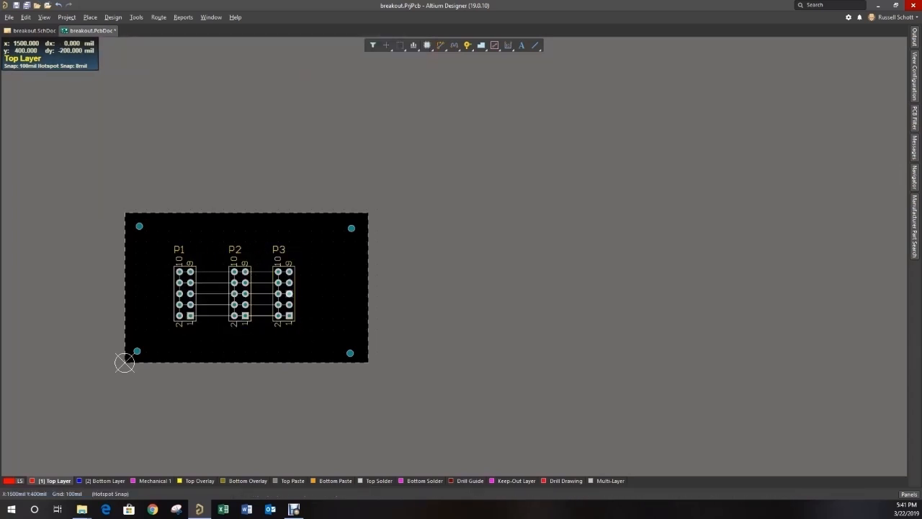
pyautogui.moveTo(277, 271); pyautogui.dragTo(300, 272)
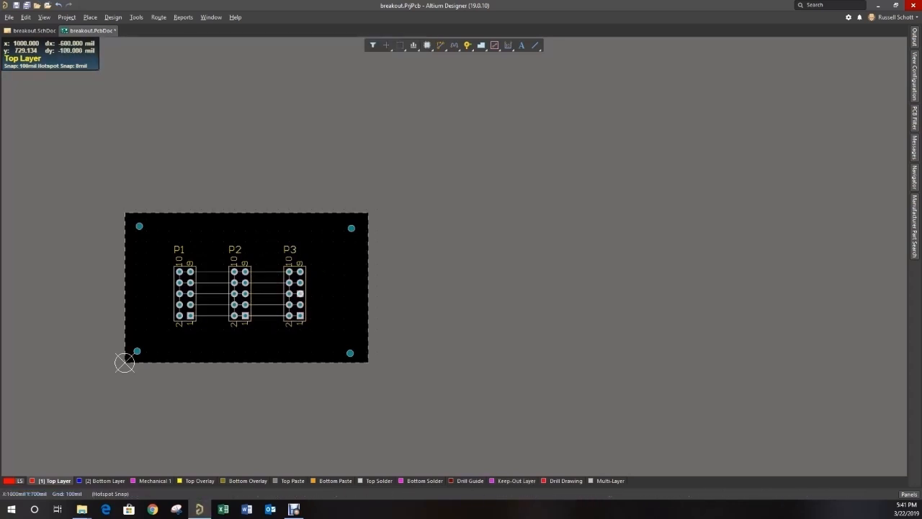
pyautogui.click(202, 352)
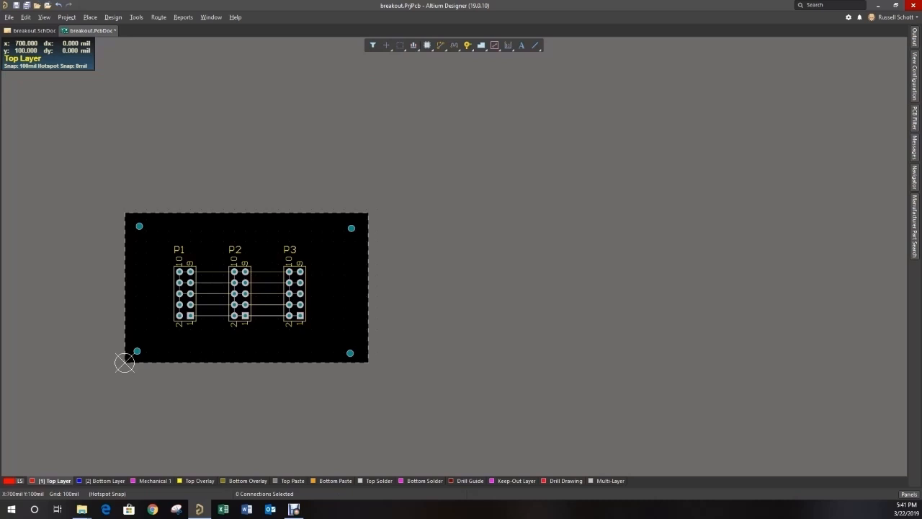
# - Start a top-layer polygon pour on a 25 mil snap grid, with its upper edge from (450, 675) to (1550, 675) mil
pyautogui.scroll(-3, 123, 362)
pyautogui.keyDown('ctrl'); pyautogui.scroll(3, 123, 284); pyautogui.keyUp('ctrl')
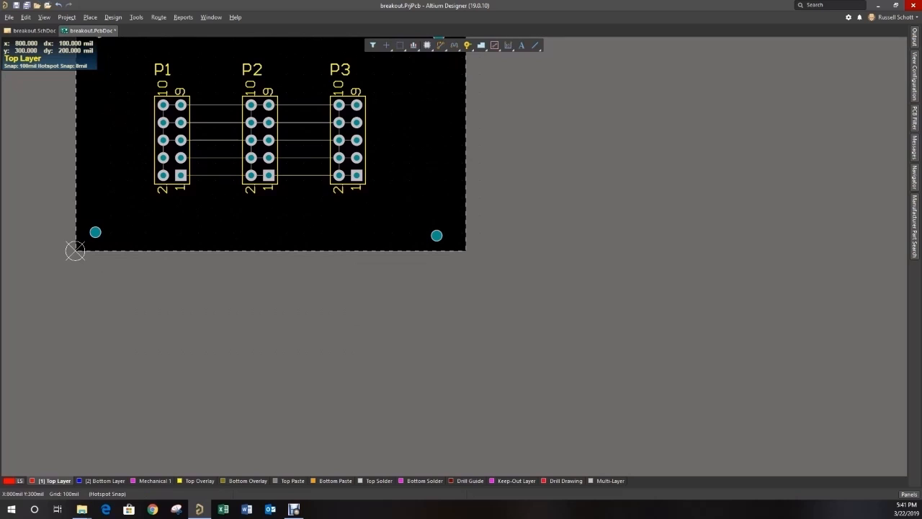
pyautogui.click(90, 18)
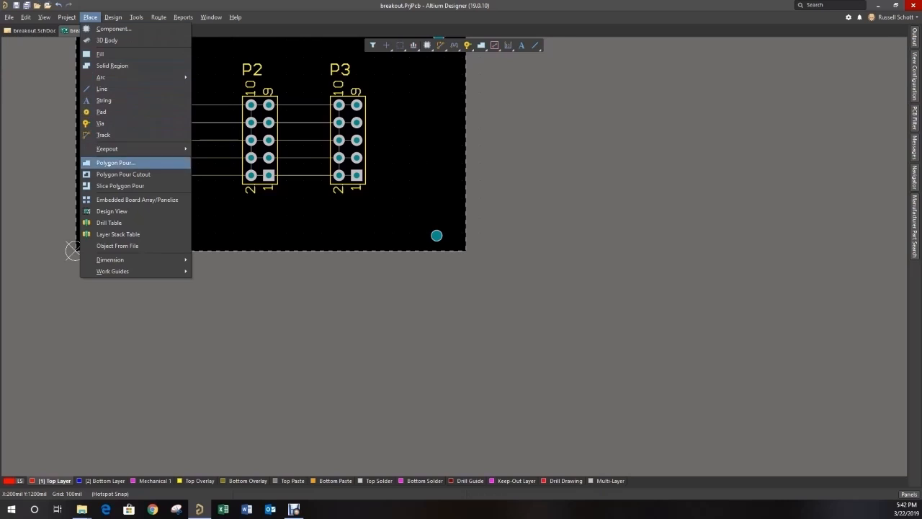
pyautogui.click(126, 163)
pyautogui.scroll(1, 136, 165)
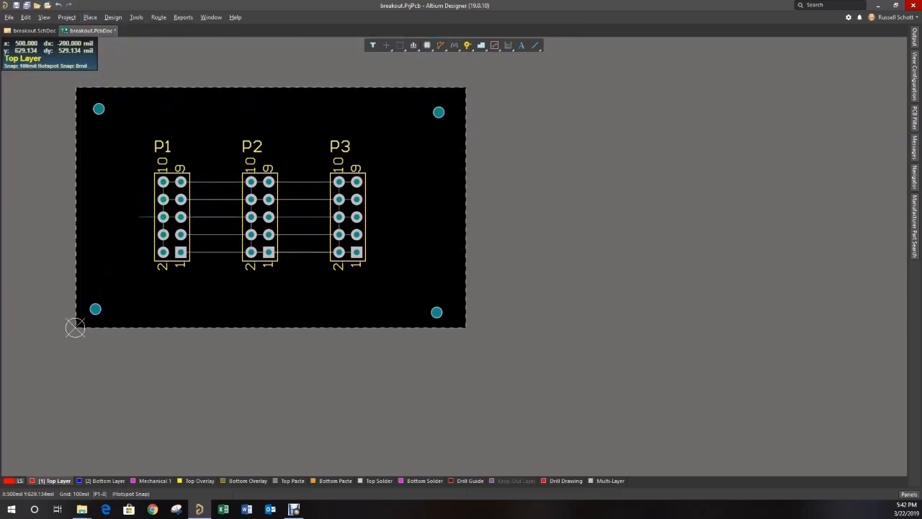
pyautogui.press('g')
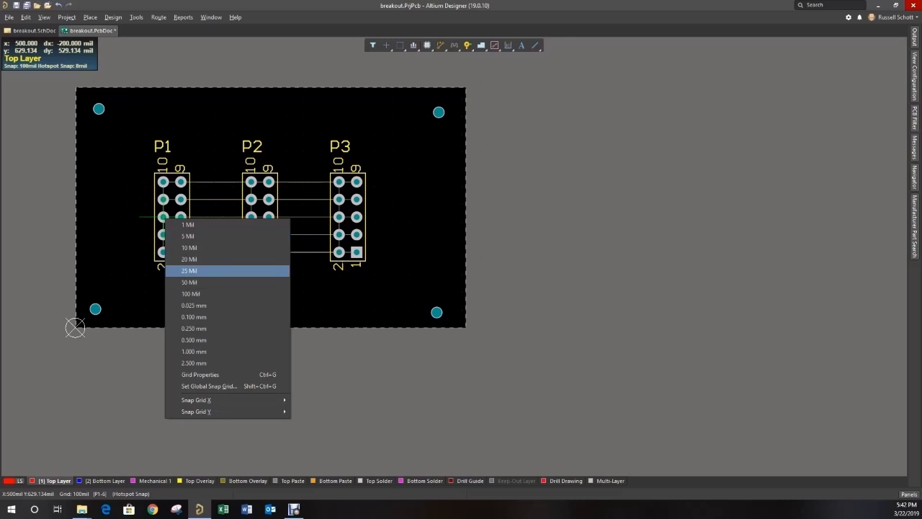
pyautogui.press('Return')
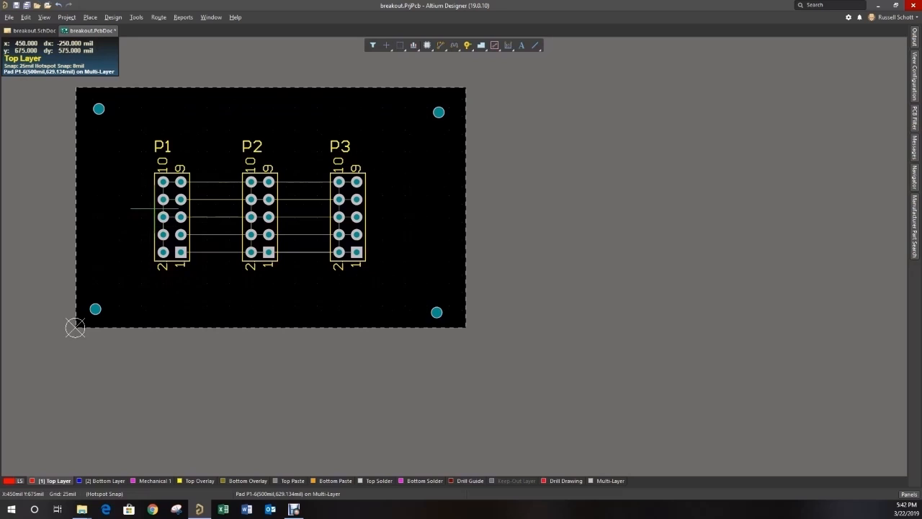
pyautogui.click(154, 209)
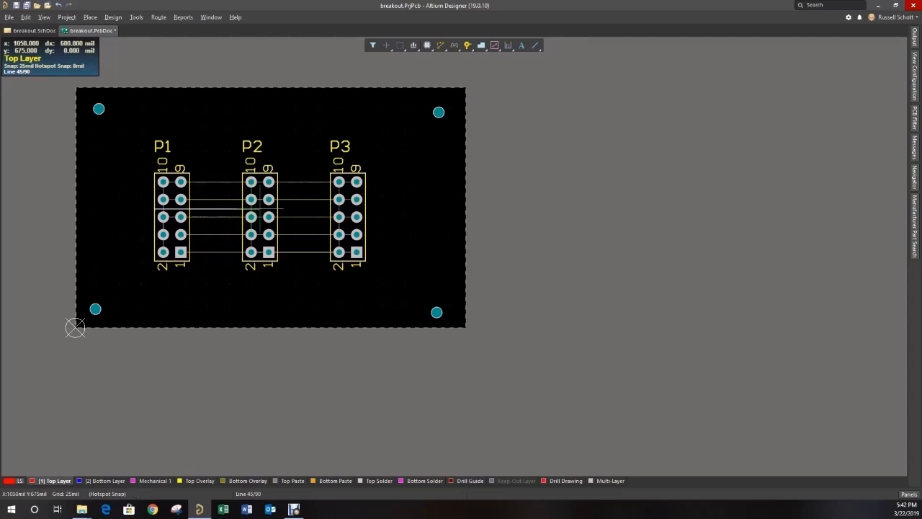
pyautogui.click(338, 208)
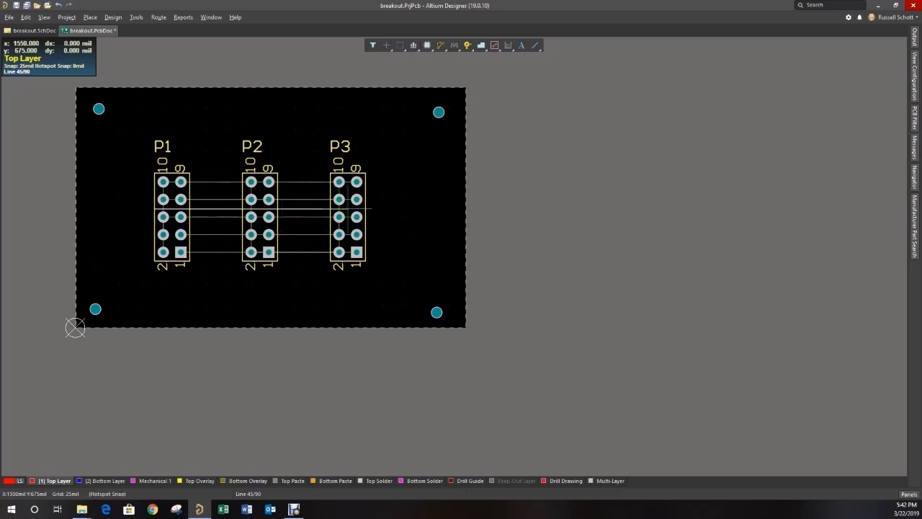
# - Continue the polygon outline down P3 to y 475 mil, back up to 575 mil between the headers, and down to 475 mil within P2
pyautogui.click(347, 245)
pyautogui.press('space')
pyautogui.click(321, 243)
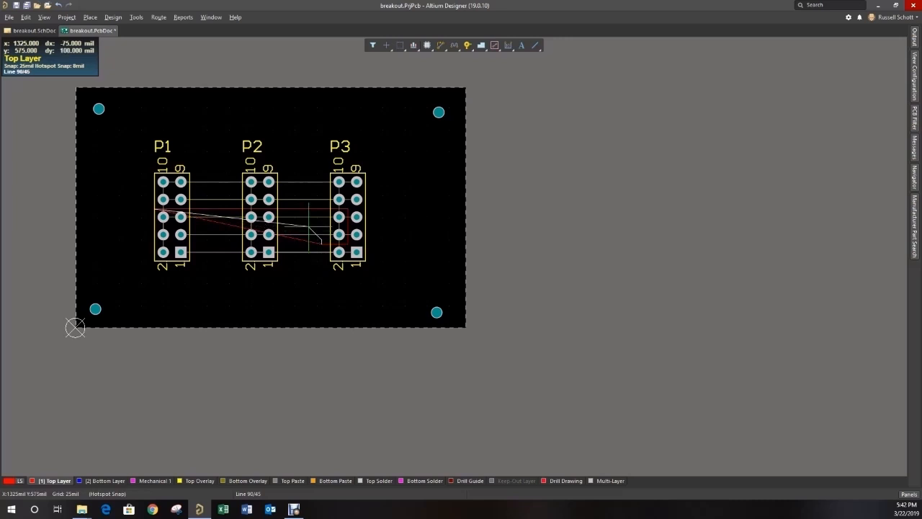
pyautogui.click(308, 226)
pyautogui.press('space')
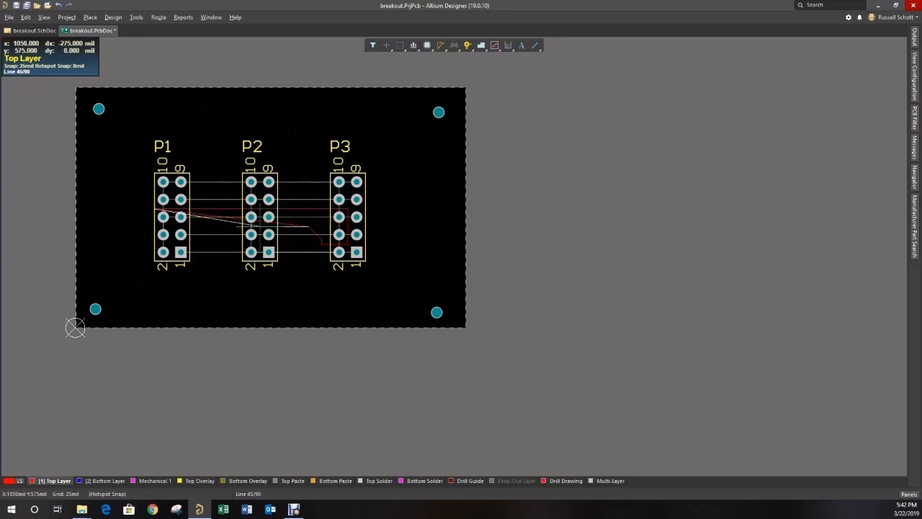
pyautogui.press('space')
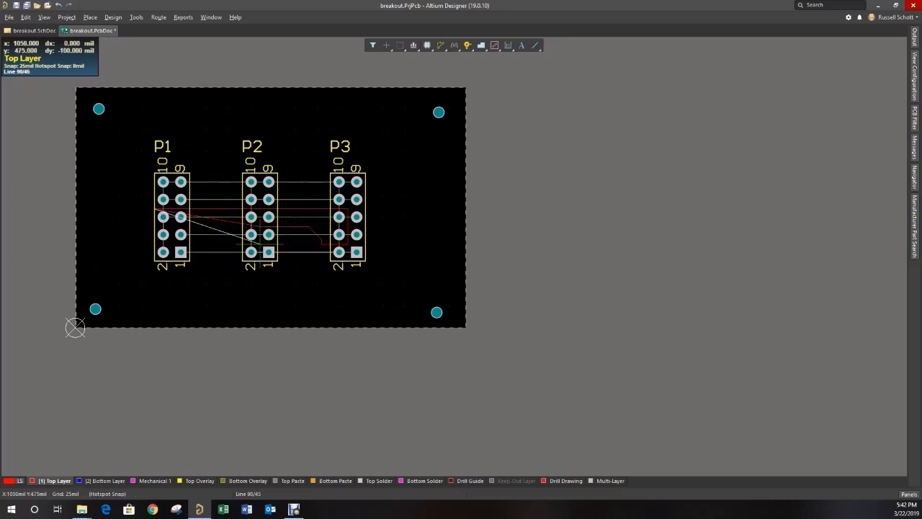
pyautogui.click(256, 246)
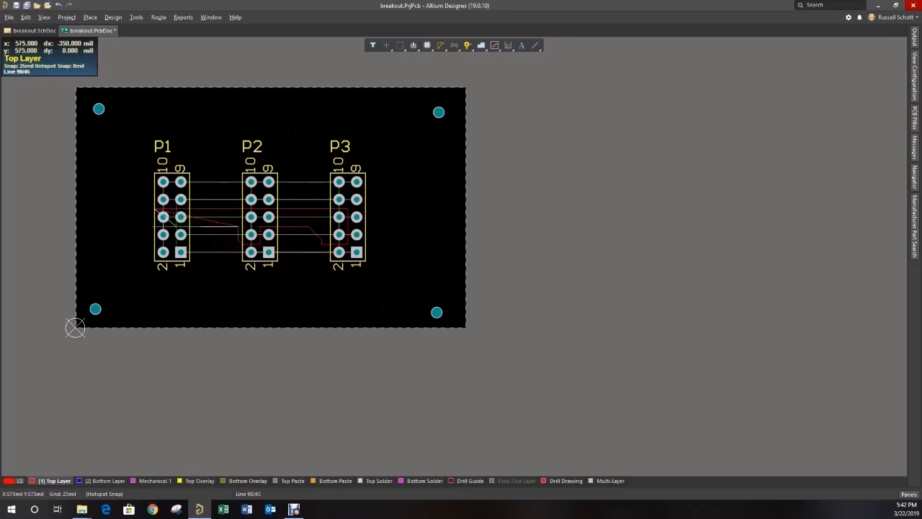
# - Route the polygon outline along y 575 mil to P1, around its +5V pads, and close it at (450, 675) mil
pyautogui.press('space')
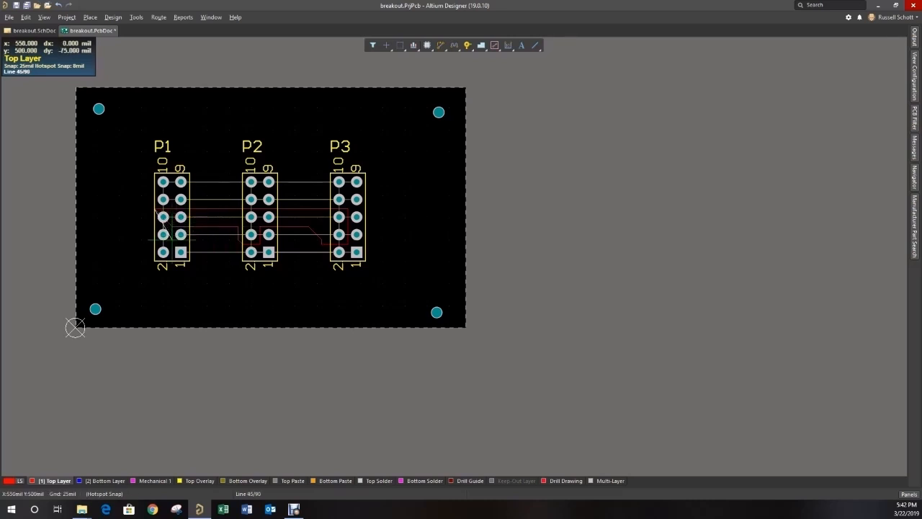
pyautogui.press('space')
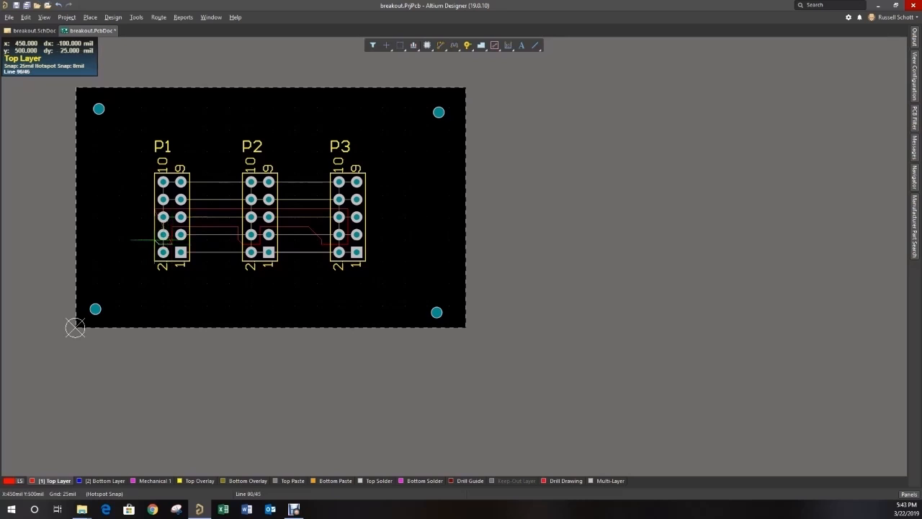
pyautogui.press('space')
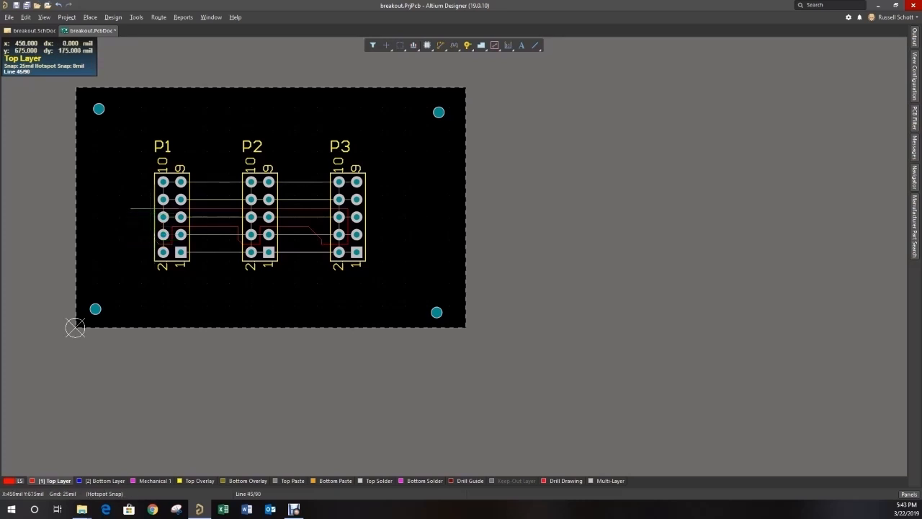
pyautogui.keyDown('ctrl'); pyautogui.scroll(7, 158, 209); pyautogui.keyUp('ctrl')
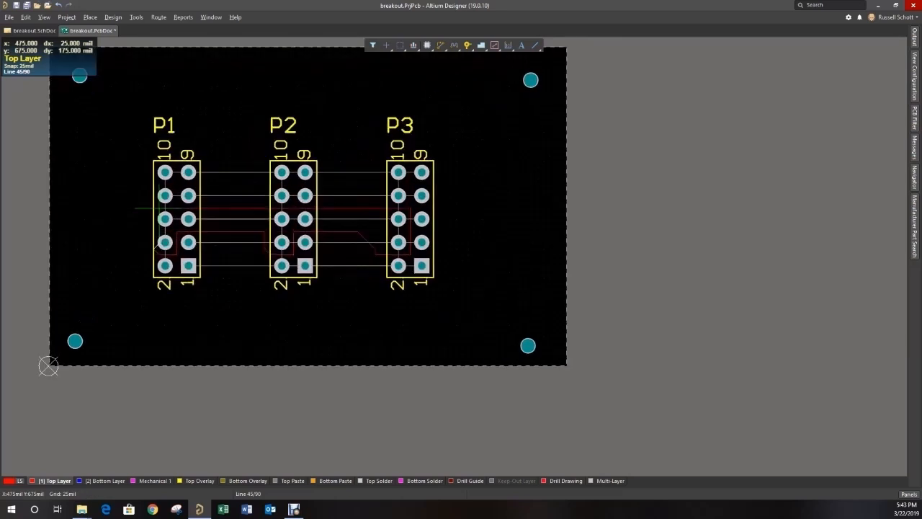
pyautogui.keyDown('ctrl'); pyautogui.scroll(10, 158, 207); pyautogui.keyUp('ctrl')
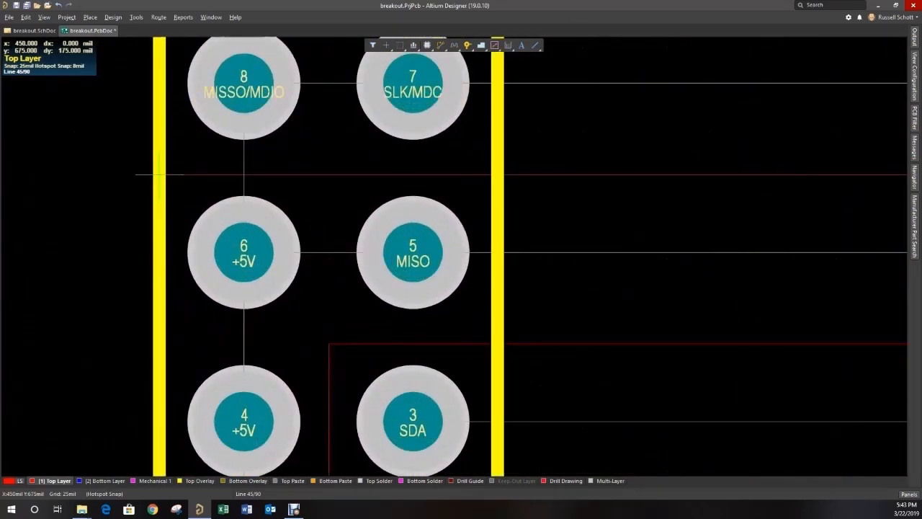
pyautogui.click(159, 174)
pyautogui.rightClick(160, 174)
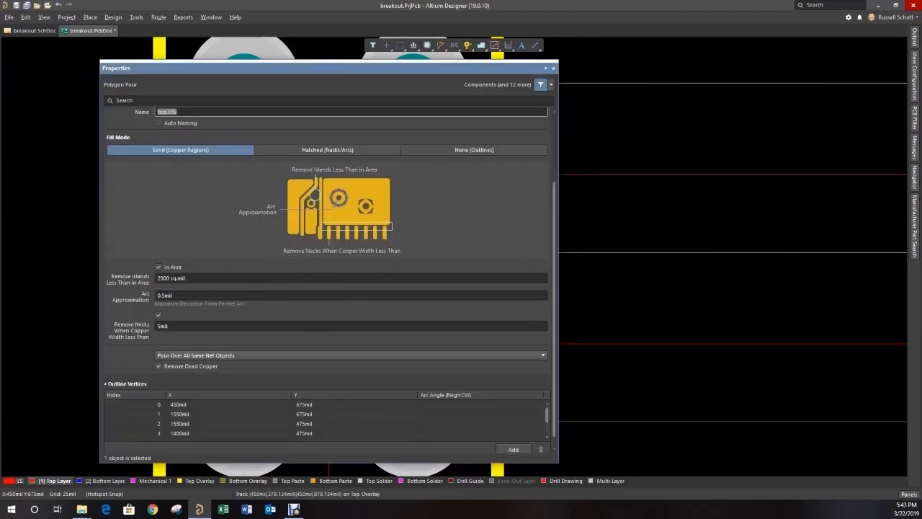
# - Assign the +5V net to the top-layer polygon pour, keeping solid fill, and finish the pour
pyautogui.scroll(3, 329, 280)
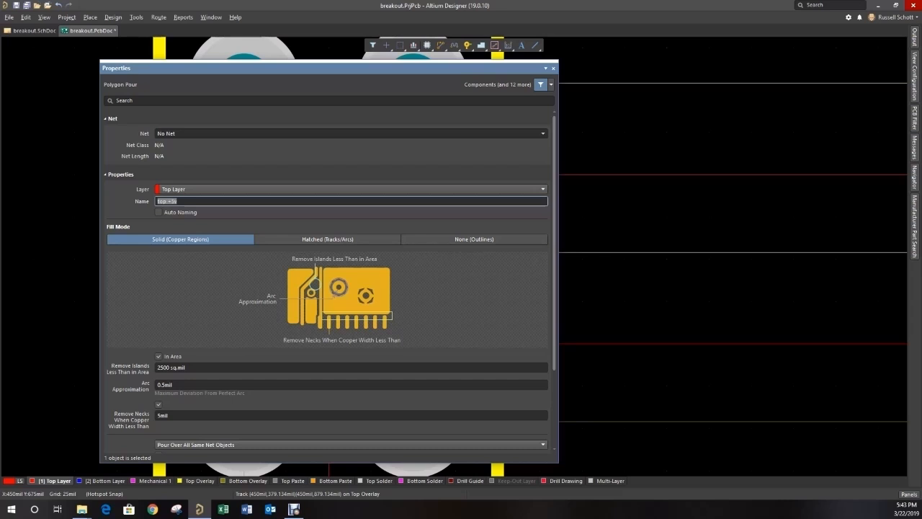
pyautogui.click(543, 133)
pyautogui.click(163, 152)
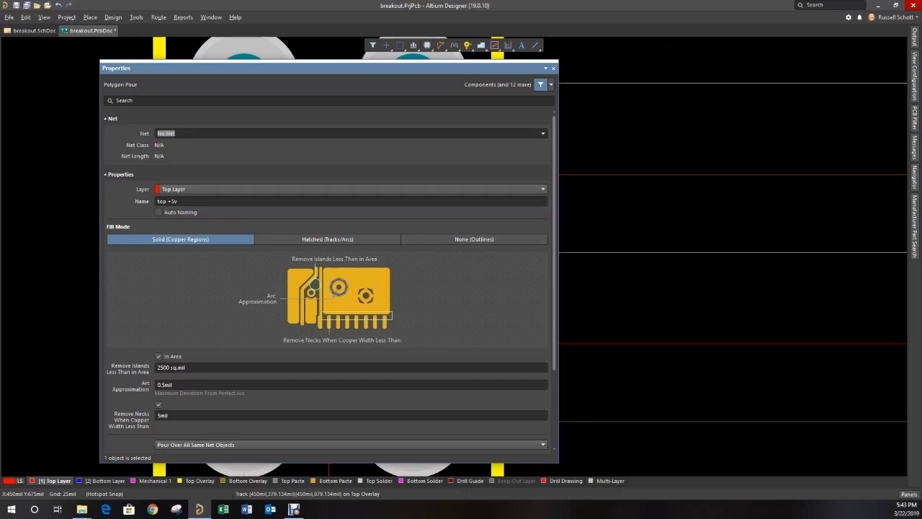
pyautogui.scroll(-3, 327, 288)
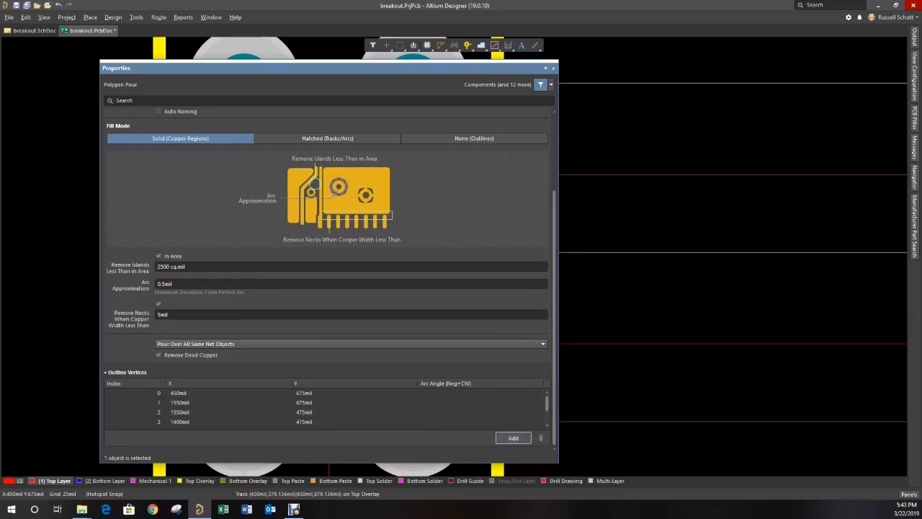
pyautogui.click(553, 69)
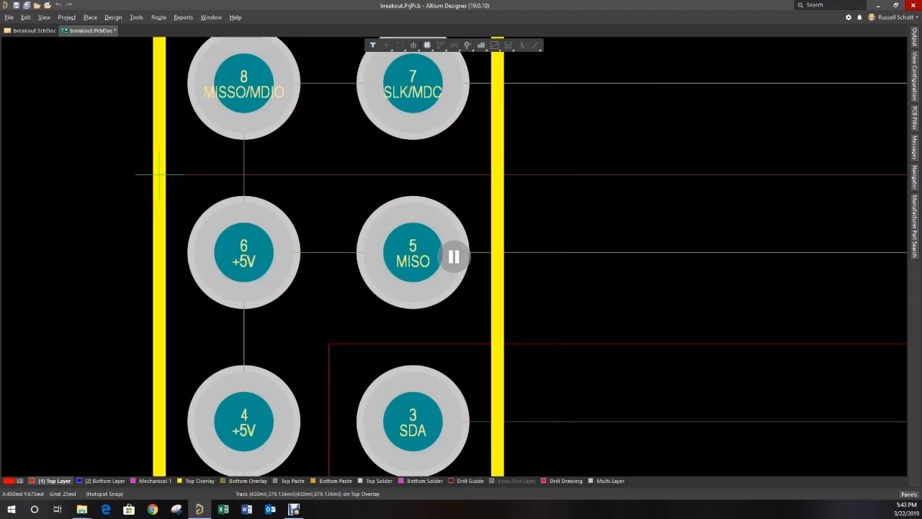
pyautogui.click(454, 257)
pyautogui.rightClick(159, 175)
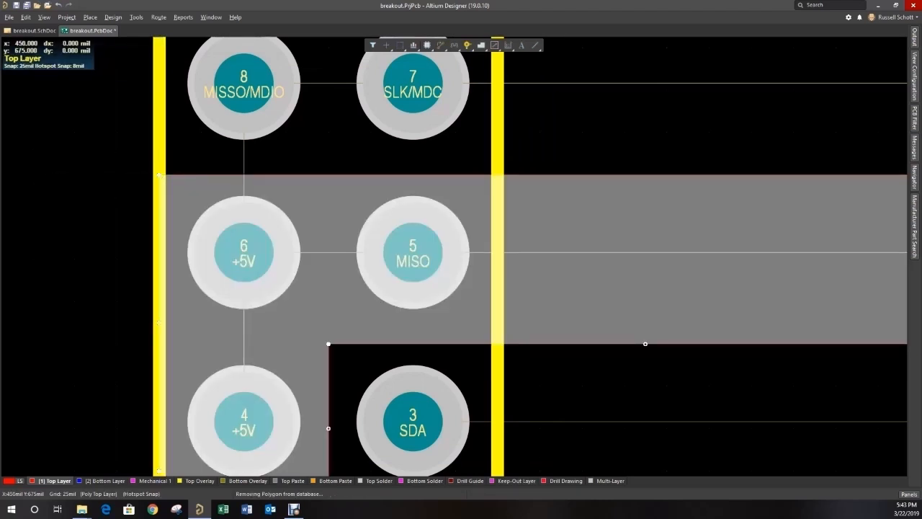
pyautogui.keyDown('ctrl'); pyautogui.scroll(-2, 85, 210); pyautogui.keyUp('ctrl')
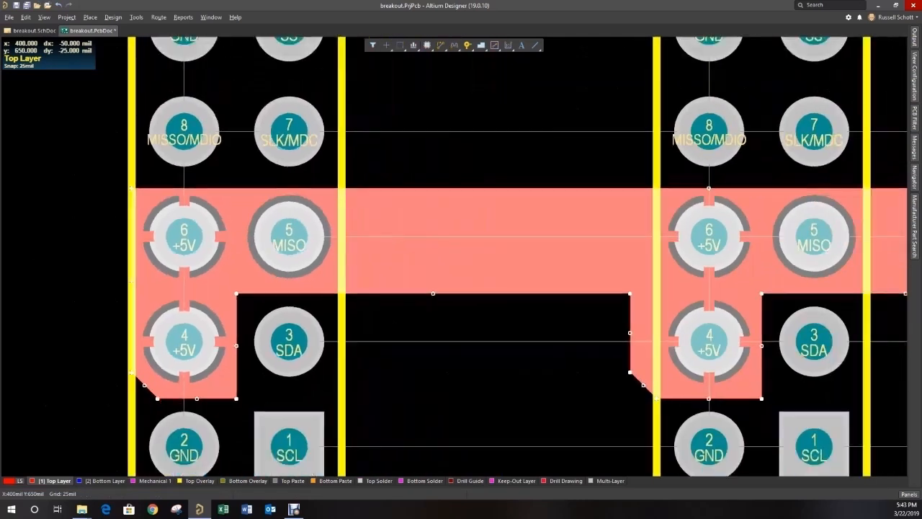
pyautogui.keyDown('ctrl'); pyautogui.scroll(-4, 87, 207); pyautogui.keyUp('ctrl')
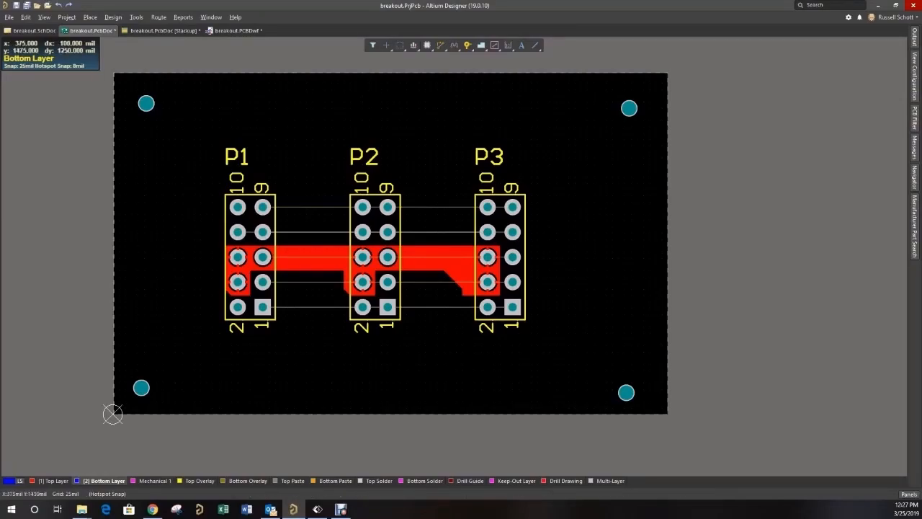
# - Create a new polygon from the board outline in the Polygon Pour Manager
pyautogui.click(136, 16)
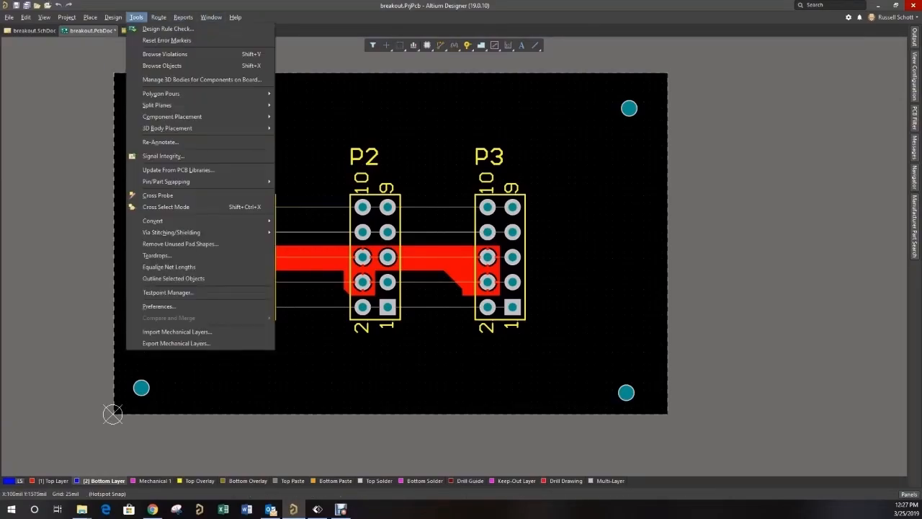
pyautogui.moveTo(162, 94)
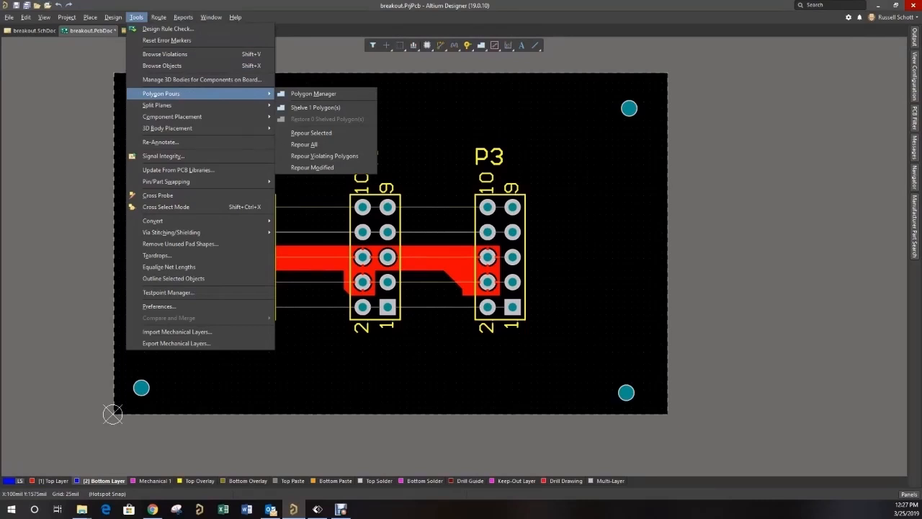
pyautogui.click(313, 94)
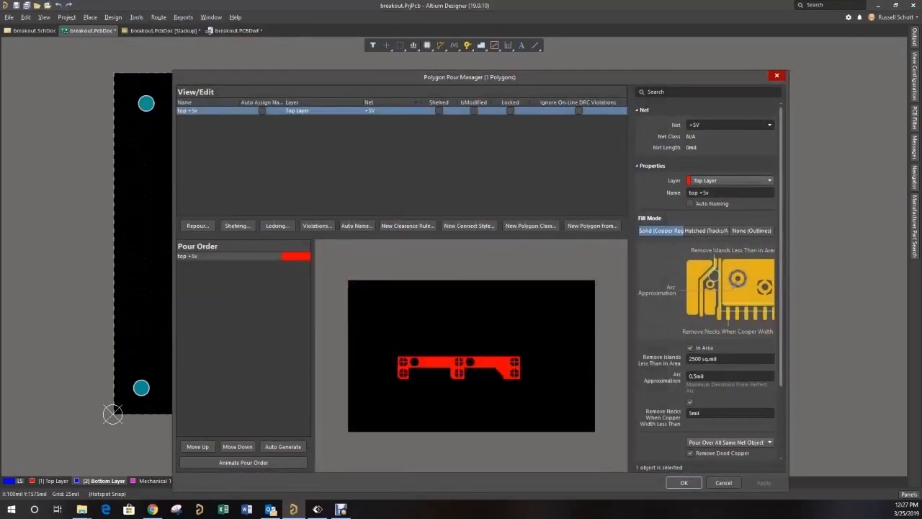
pyautogui.click(592, 226)
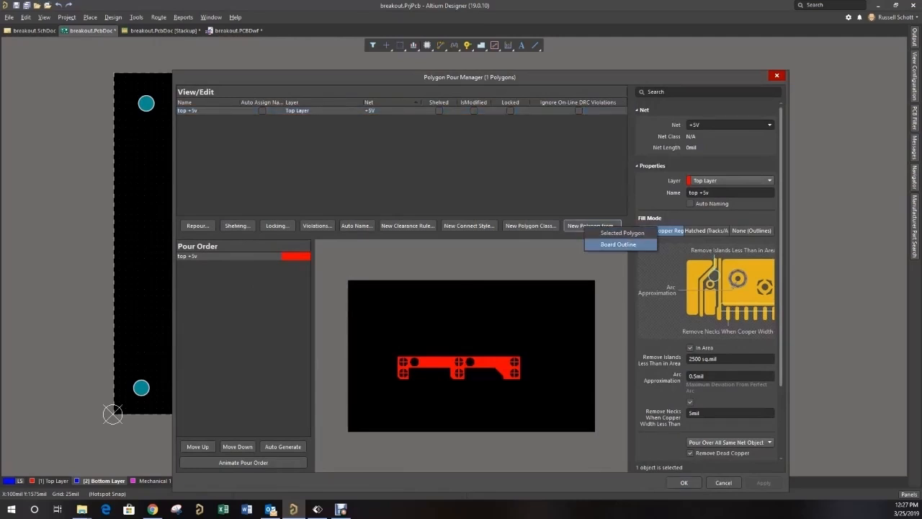
pyautogui.click(618, 245)
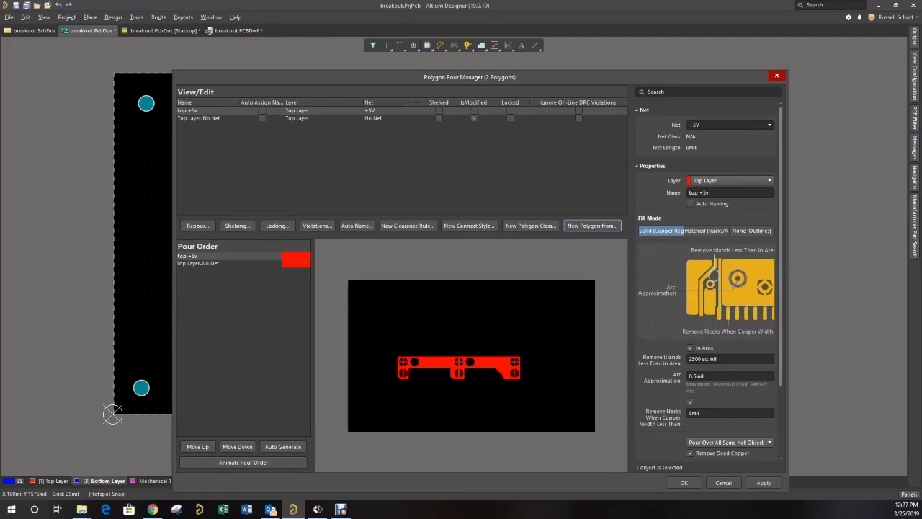
# - Put the new board-outline polygon on the Bottom Layer and assign it to the GND net
pyautogui.click(198, 263)
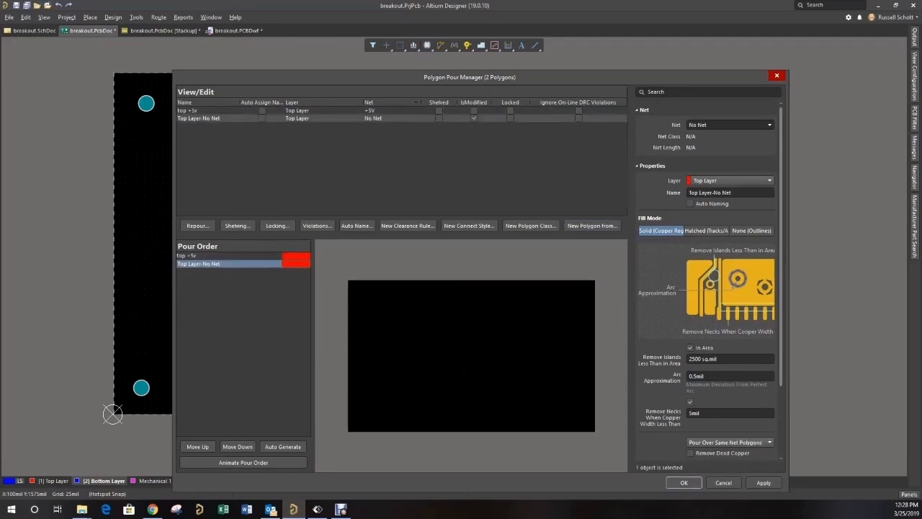
pyautogui.click(729, 180)
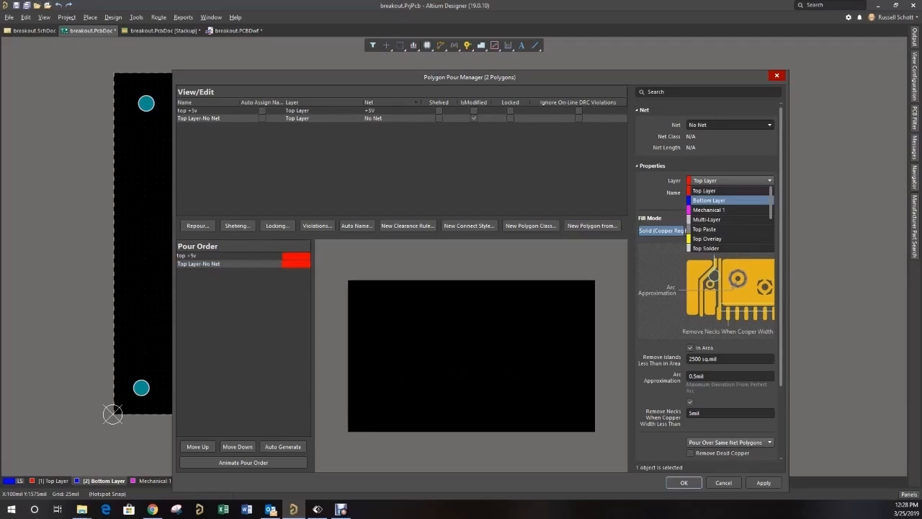
pyautogui.click(713, 205)
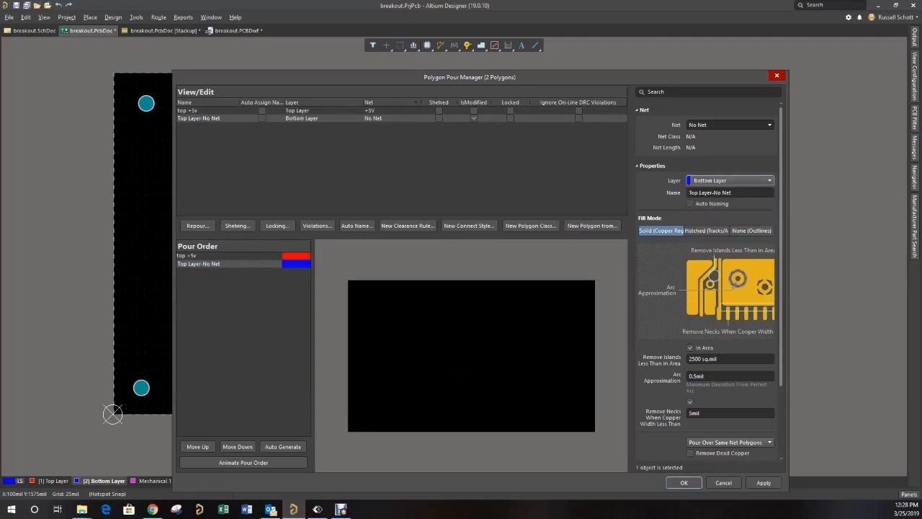
pyautogui.click(730, 125)
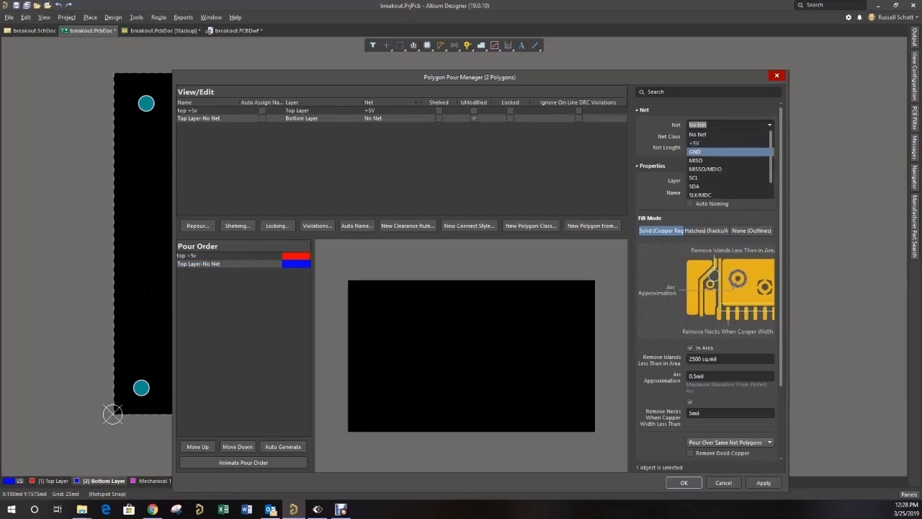
pyautogui.click(721, 151)
# - Name the bottom-layer polygon "bottom gnd", then apply the polygon changes to the design and finish editing the pours
pyautogui.click(730, 192)
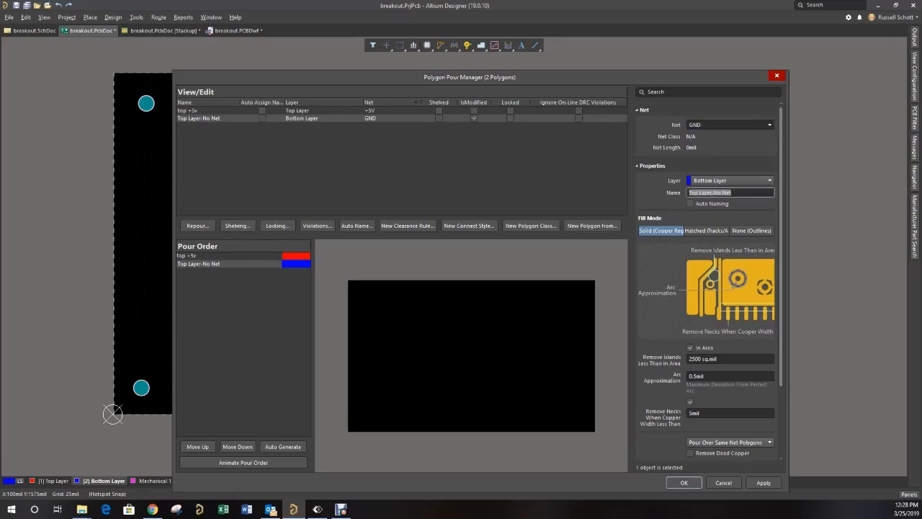
pyautogui.write('bottom gnd')
pyautogui.click(764, 483)
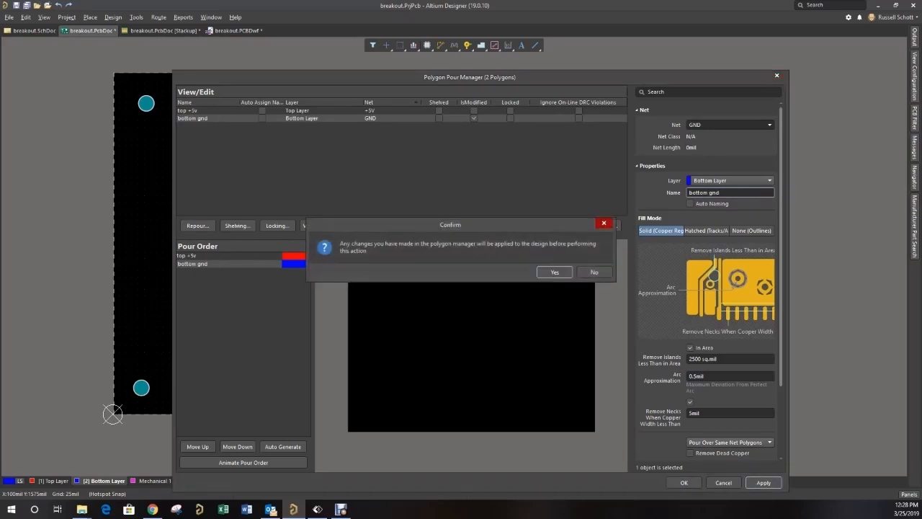
pyautogui.press('Return')
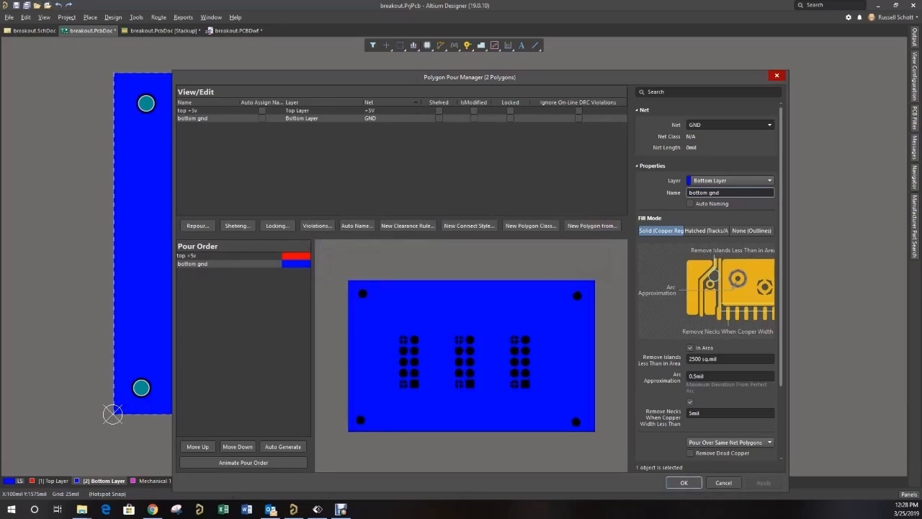
pyautogui.press('Return')
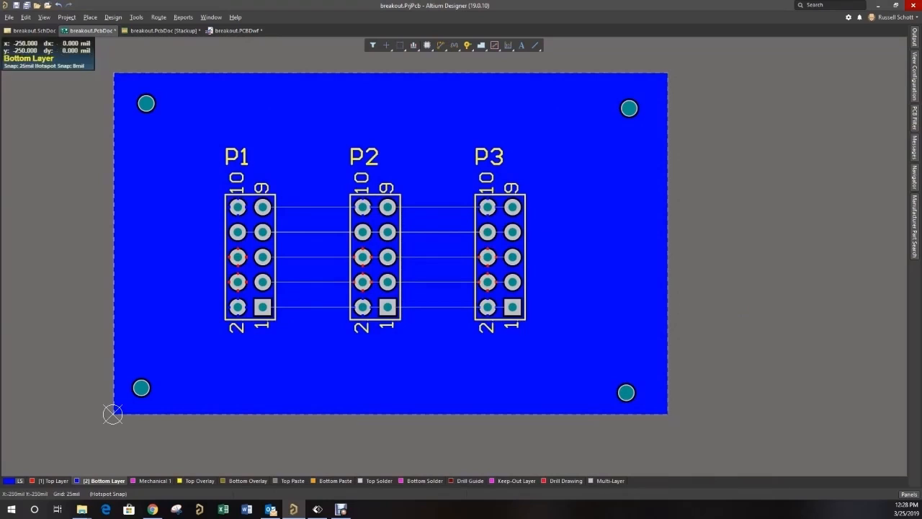
# - Switch between the Top Layer and Bottom Layer to inspect the +5V and ground pours
pyautogui.click(52, 480)
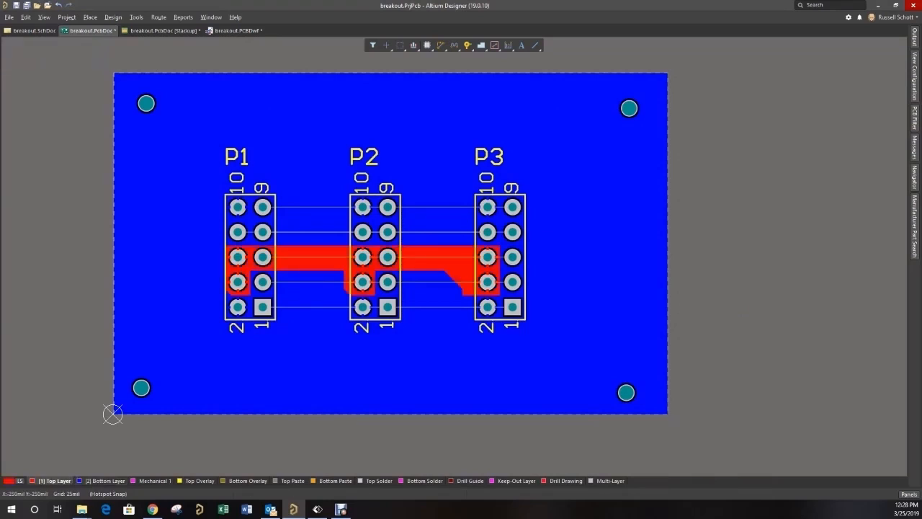
pyautogui.click(105, 480)
pyautogui.click(53, 480)
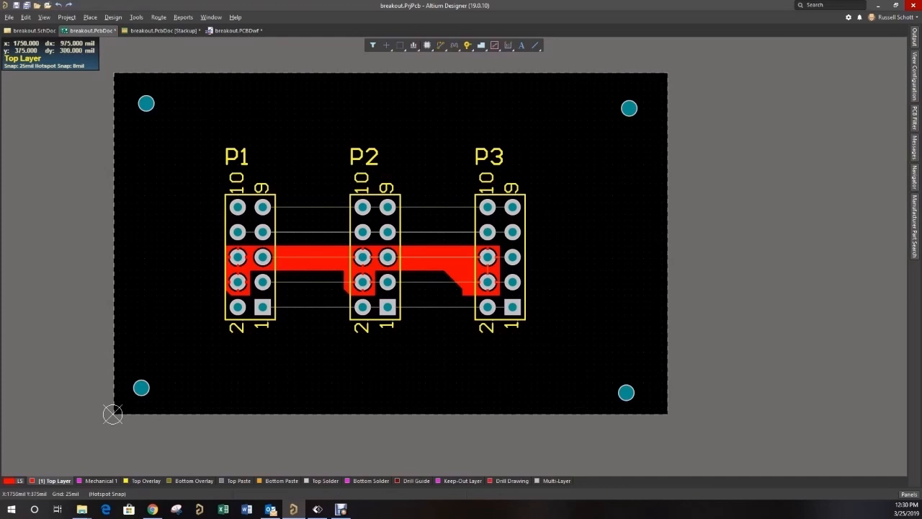
# - Select the connections across P1, P2 and P3, route them on the top layer with ActiveRoute, and save the PCB
pyautogui.click(551, 320)
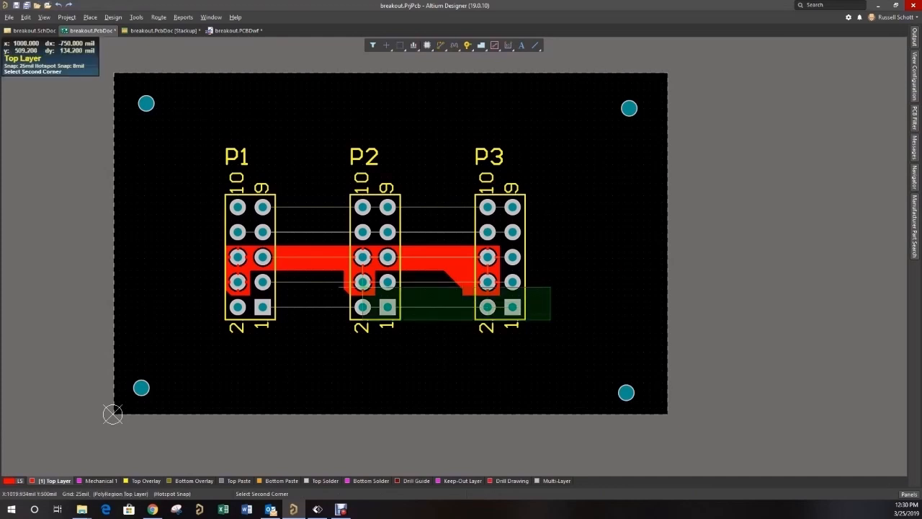
pyautogui.click(213, 183)
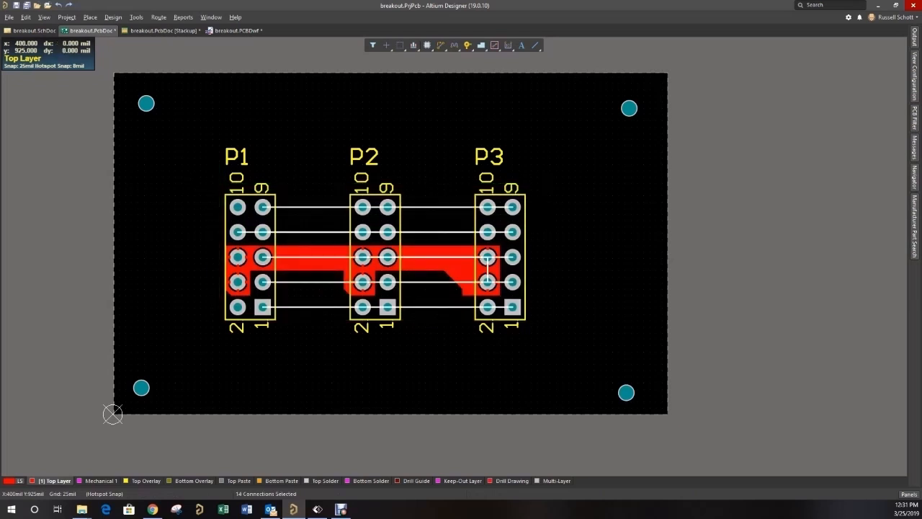
pyautogui.click(136, 16)
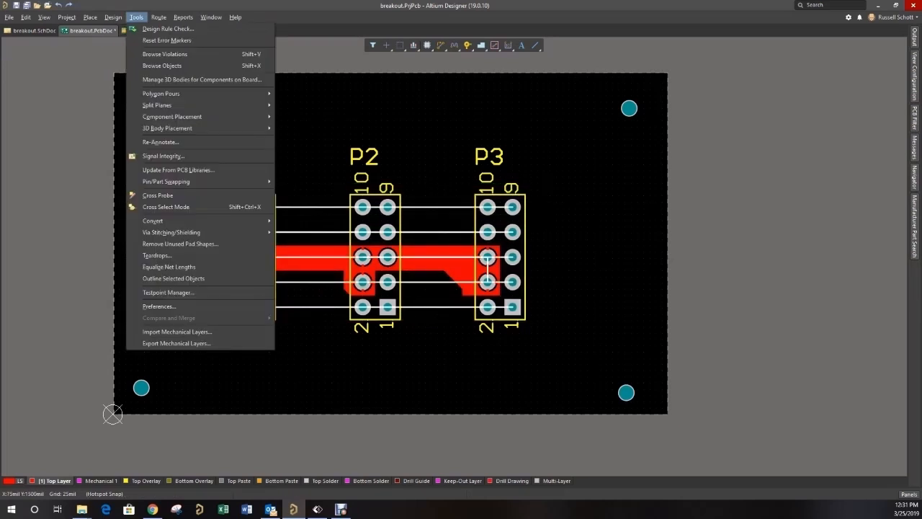
pyautogui.moveTo(159, 17)
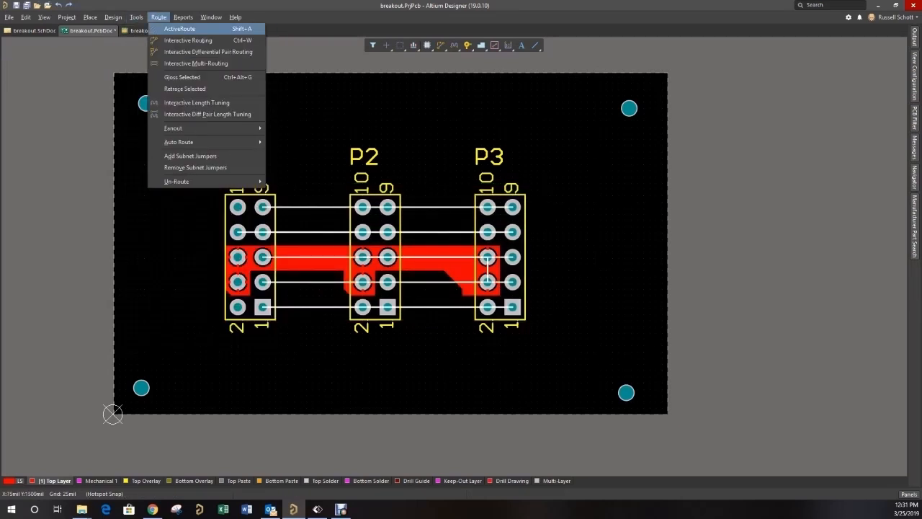
pyautogui.click(180, 28)
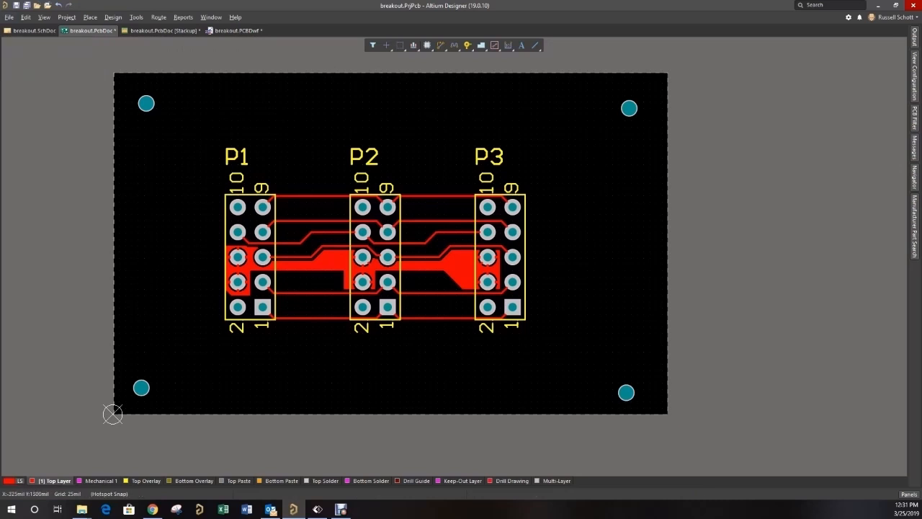
pyautogui.click(17, 5)
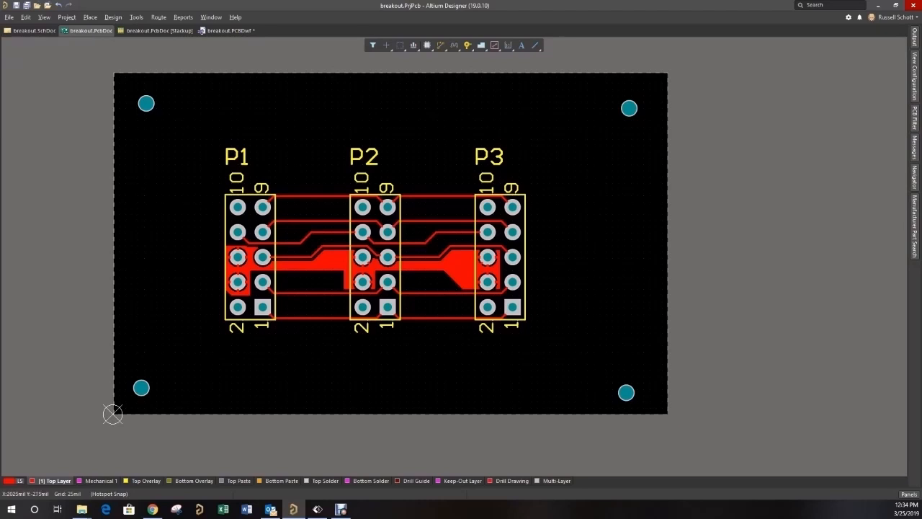
# - Review the board's layer stackup in the Layer Stack Manager and return to the PCB layout
pyautogui.rightClick(622, 481)
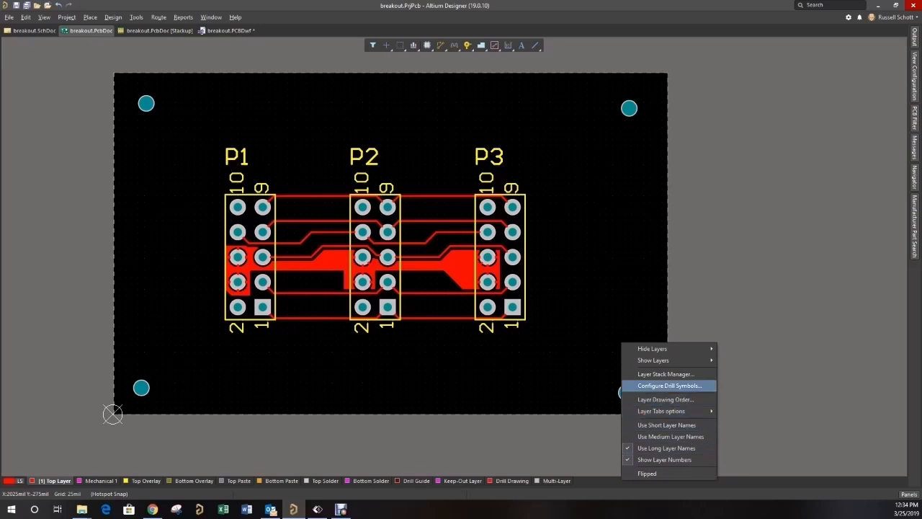
pyautogui.click(665, 374)
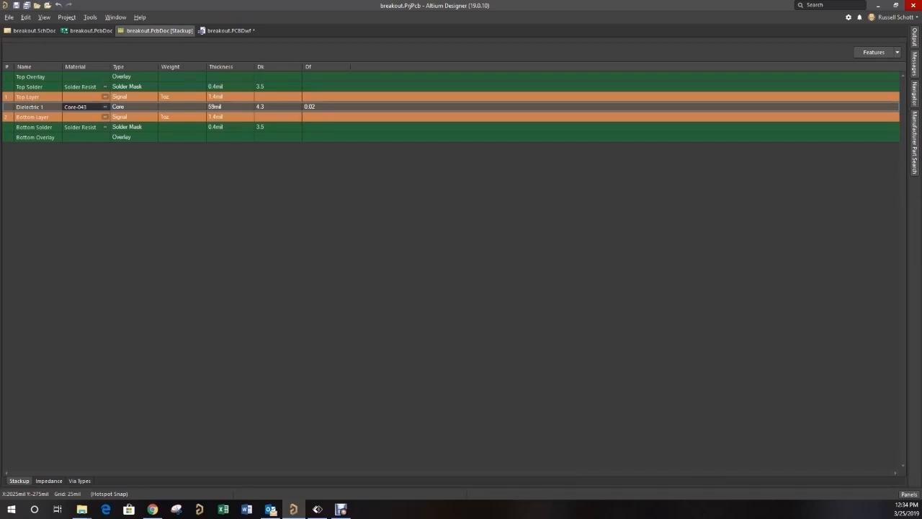
pyautogui.click(91, 31)
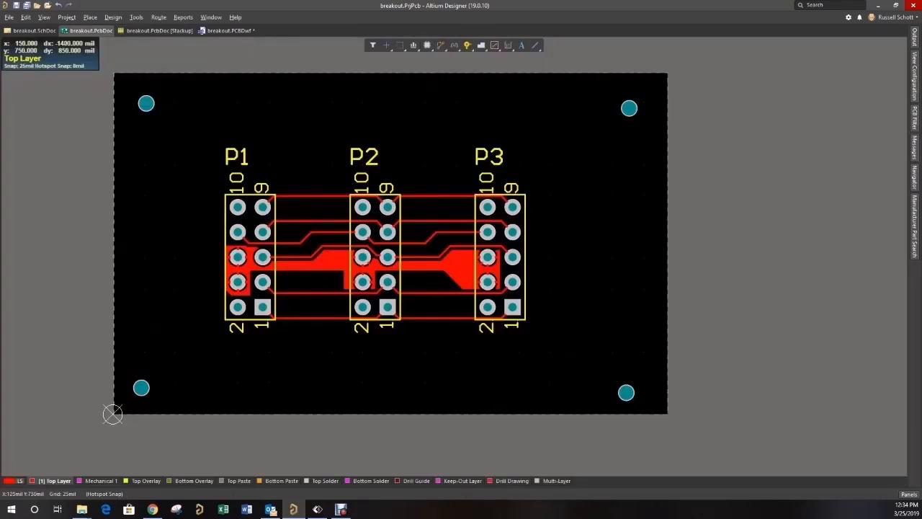
# - View the board in 3D and rotate it to examine the headers, traces and corner holes
pyautogui.press('3')
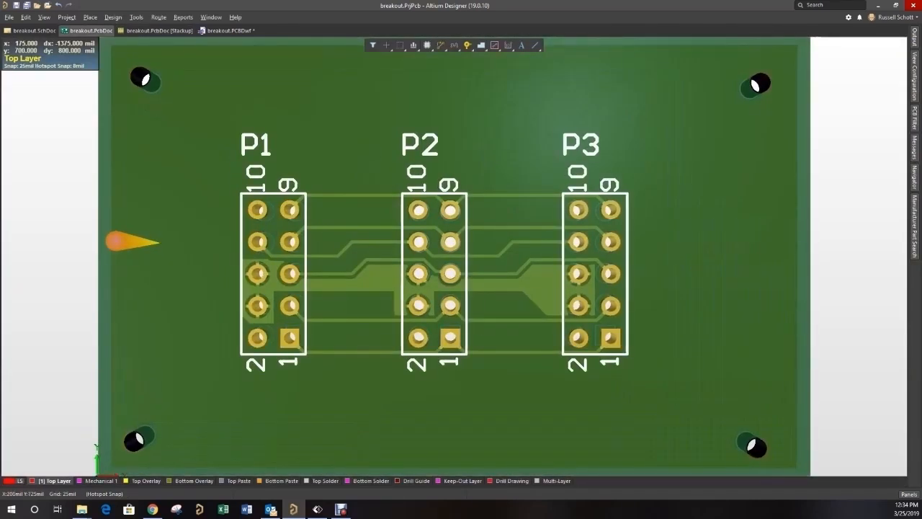
pyautogui.keyDown('ctrl'); pyautogui.scroll(-2, 159, 242); pyautogui.keyUp('ctrl')
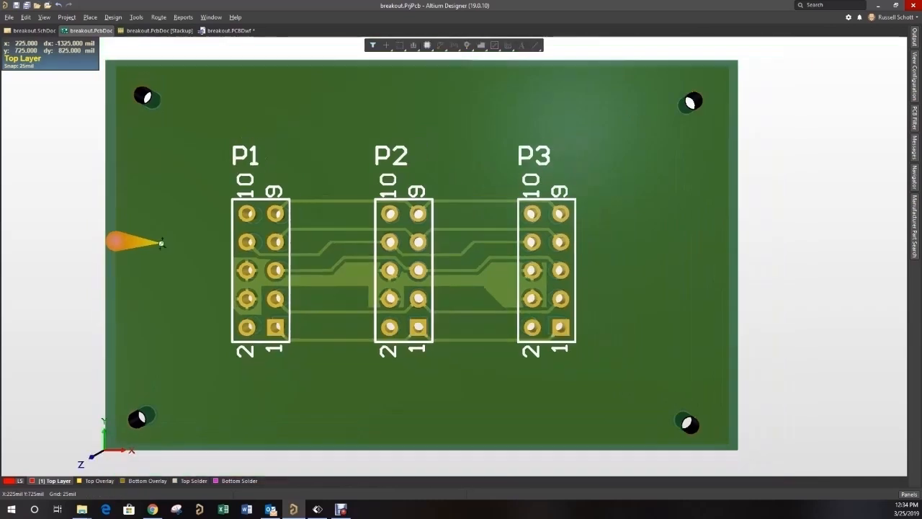
pyautogui.moveTo(140, 242); pyautogui.dragTo(335, 217, button='right')
pyautogui.press('shift')
pyautogui.keyDown('shift'); pyautogui.moveTo(251, 210); pyautogui.dragTo(295, 213, button='right'); pyautogui.keyUp('shift')
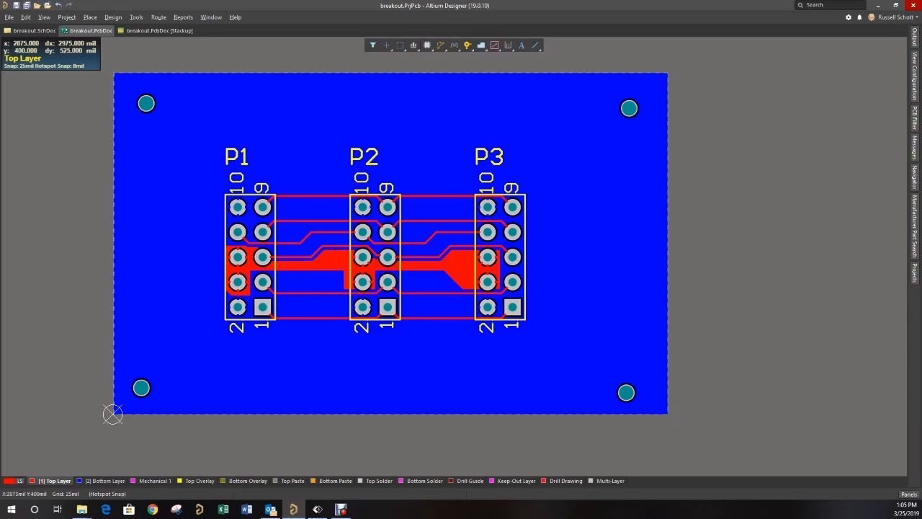
# - Add a new Draftsman document to the breakout project using the default template and breakout.PcbDoc
pyautogui.click(914, 272)
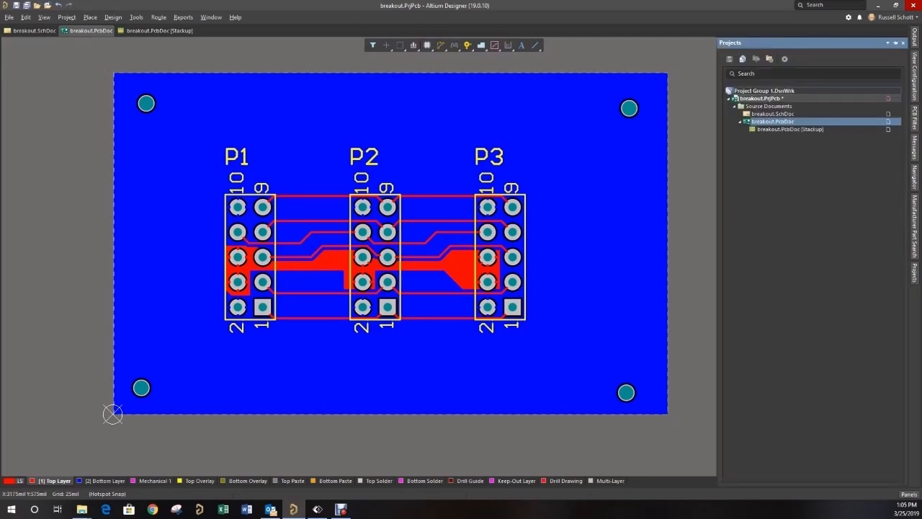
pyautogui.rightClick(752, 99)
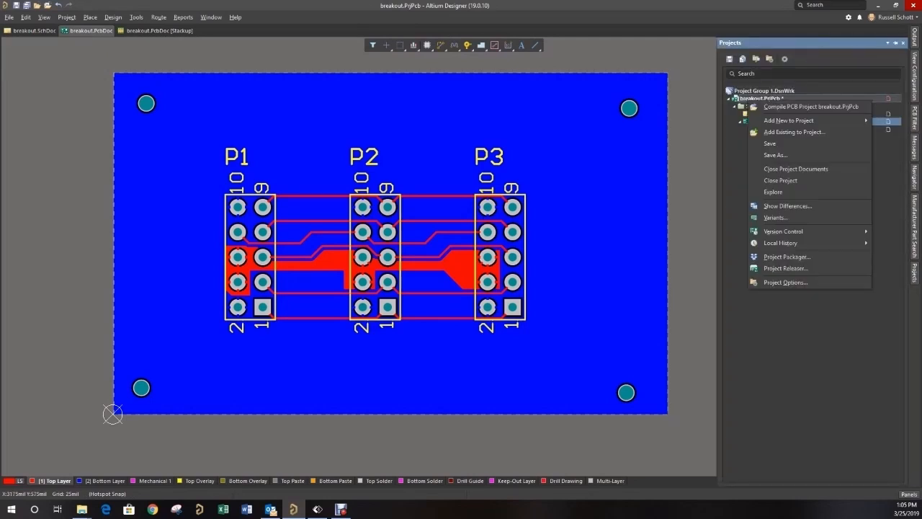
pyautogui.moveTo(788, 120)
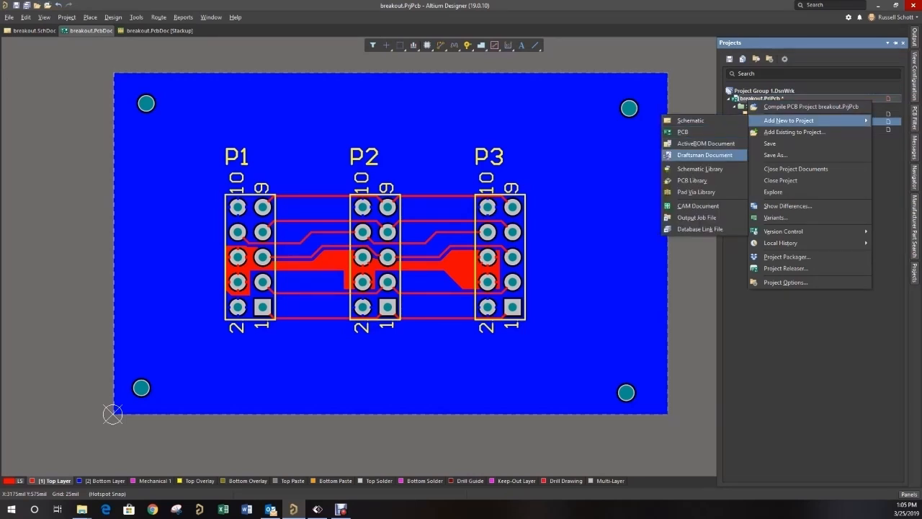
pyautogui.click(704, 155)
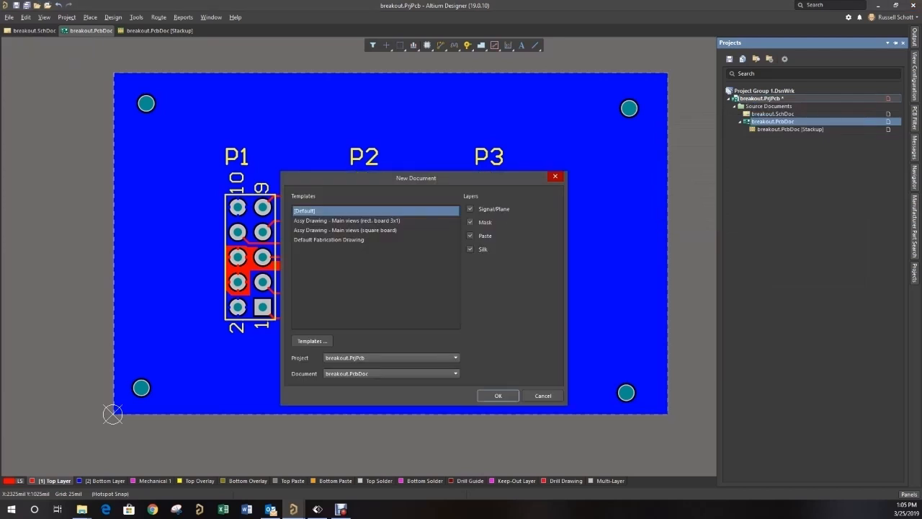
pyautogui.click(497, 395)
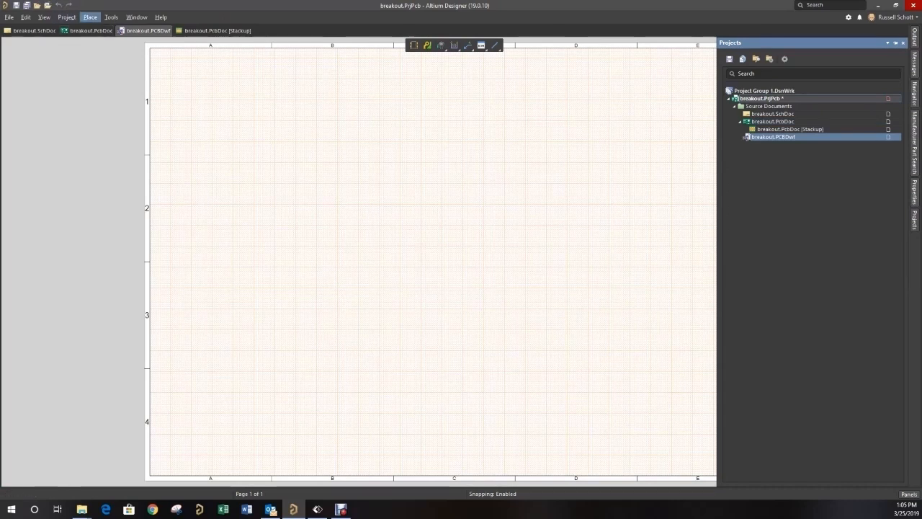
# - Place a board fabrication view near the sheet's upper edge and a board assembly view beside it
pyautogui.click(90, 16)
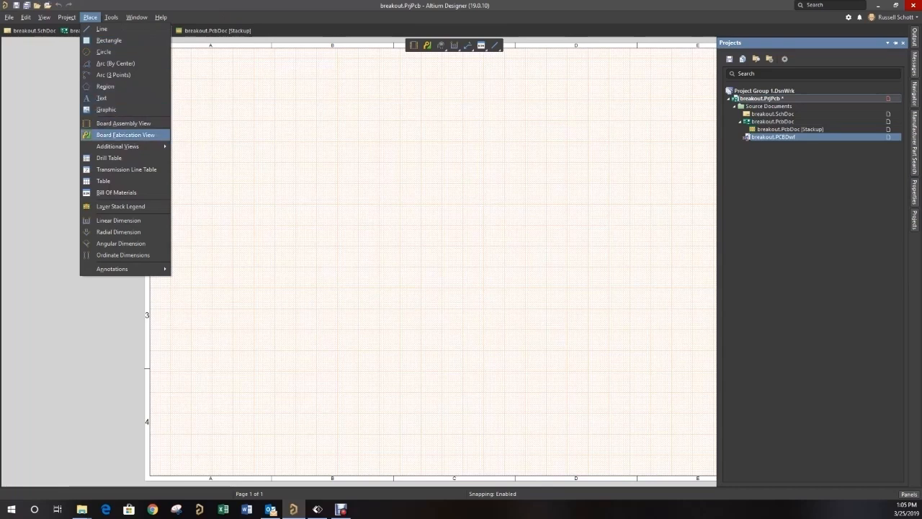
pyautogui.click(125, 134)
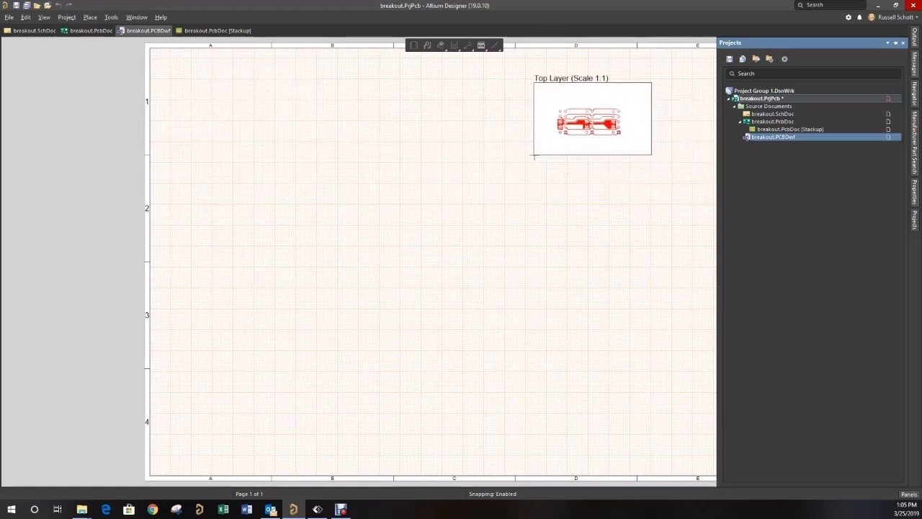
pyautogui.click(525, 150)
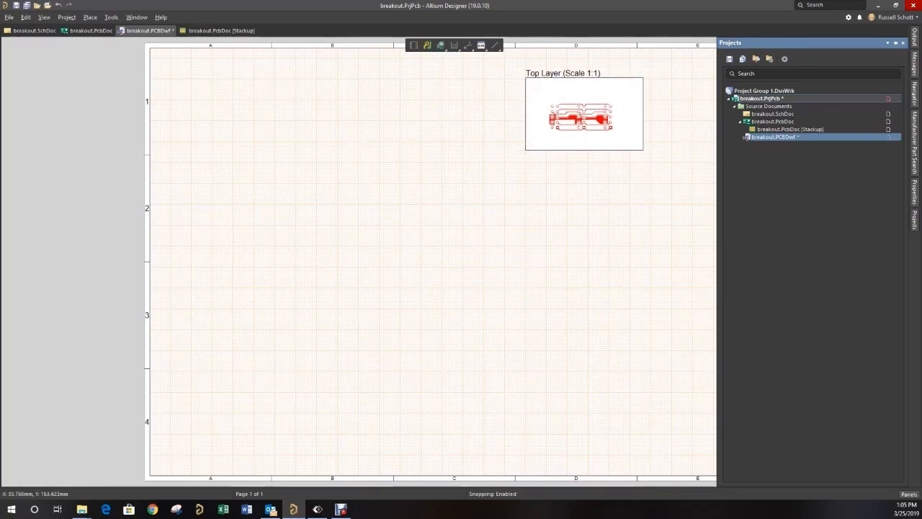
pyautogui.click(90, 16)
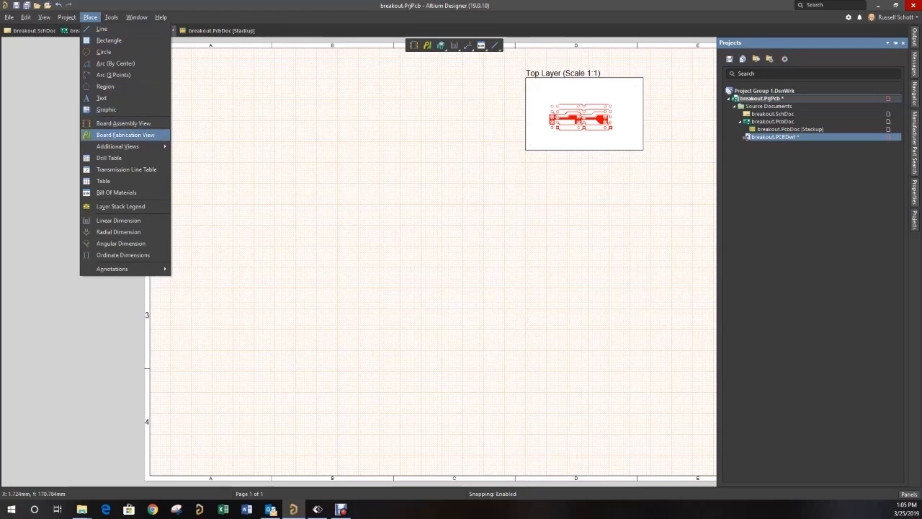
pyautogui.click(123, 123)
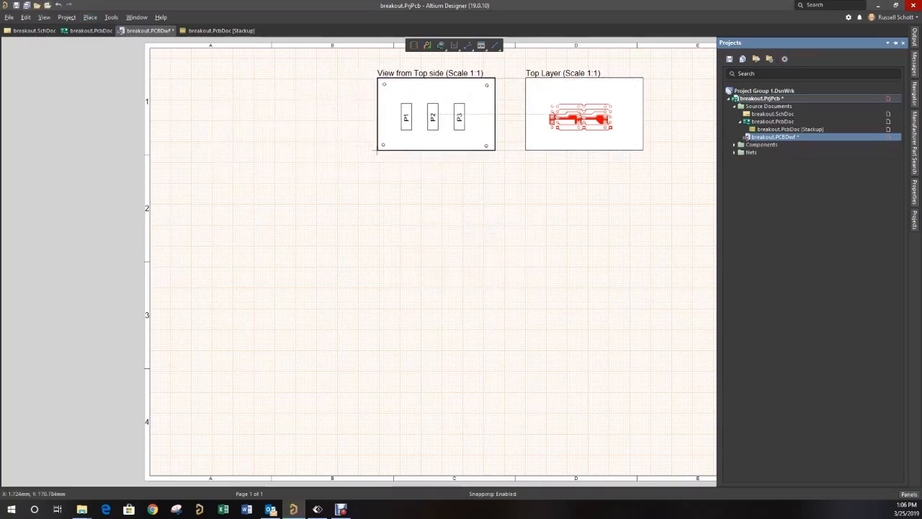
pyautogui.click(388, 151)
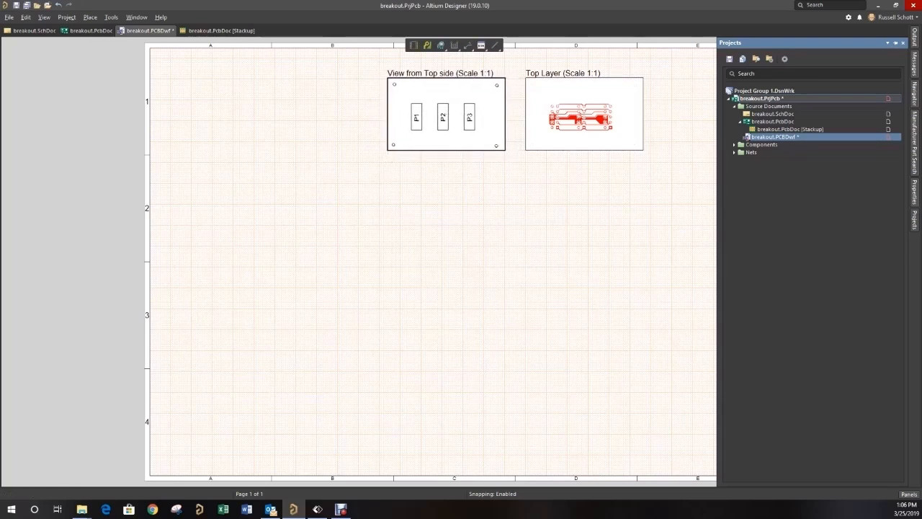
# - Place the Bill Of Materials table below the board views and the Layer Stack Legend near the sheet's lower edge
pyautogui.click(90, 18)
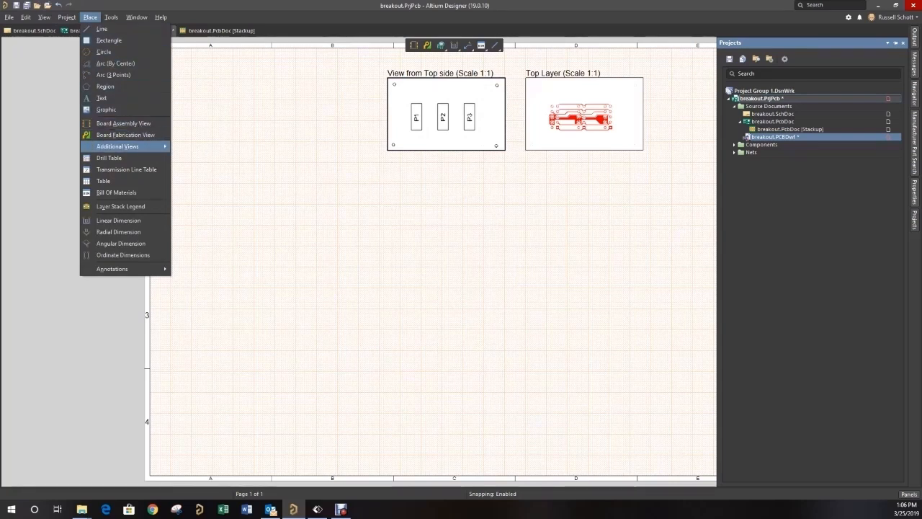
pyautogui.click(116, 192)
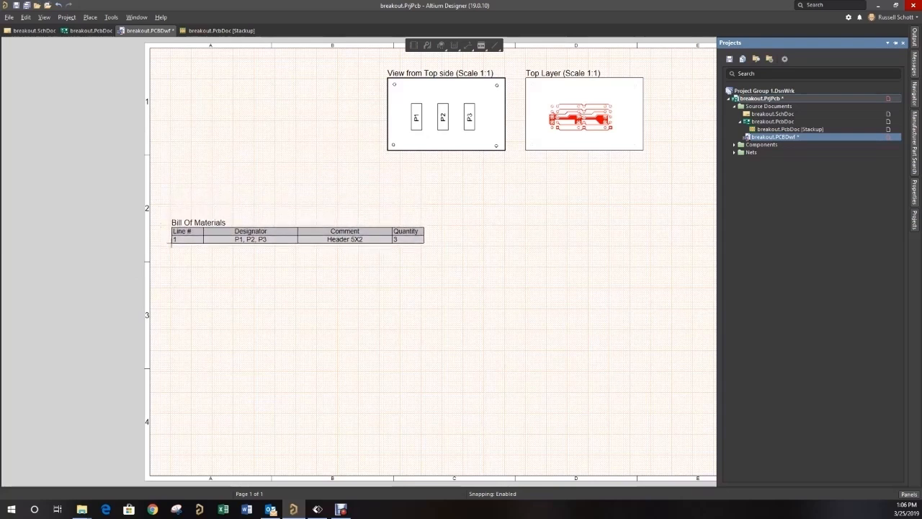
pyautogui.click(171, 244)
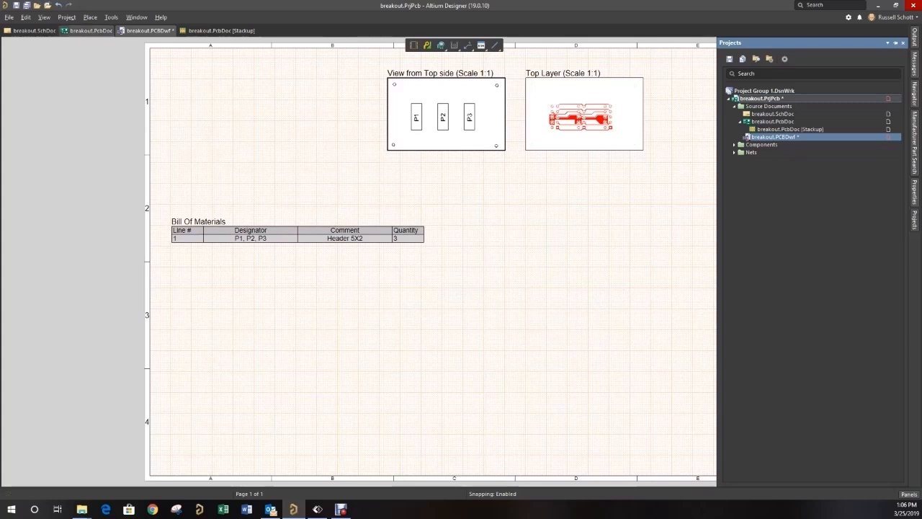
pyautogui.click(90, 17)
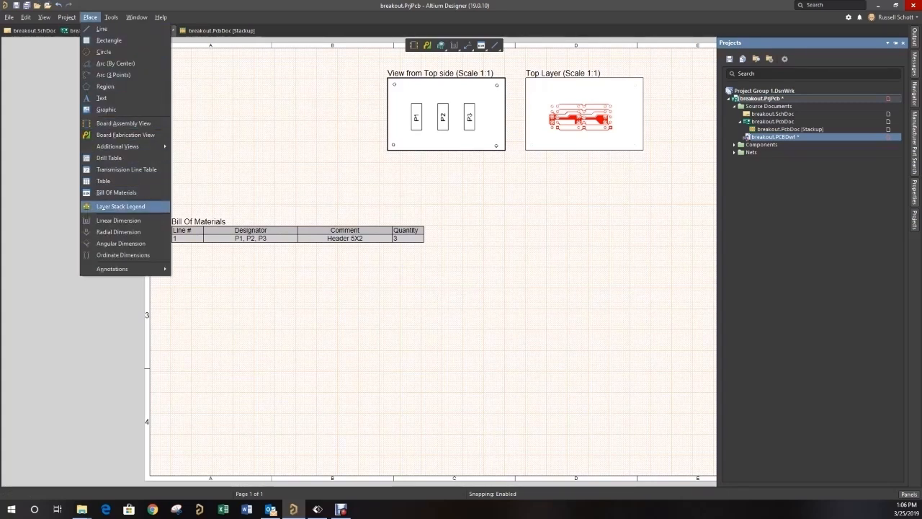
pyautogui.click(120, 206)
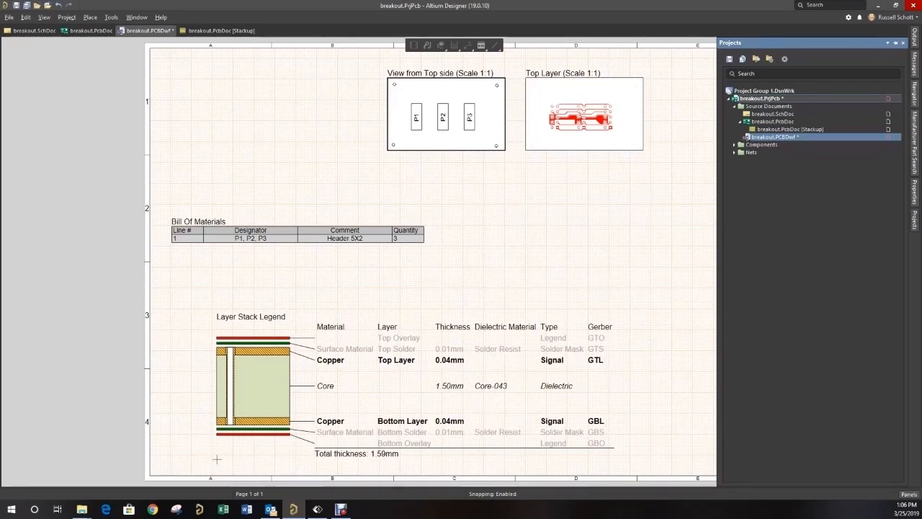
pyautogui.click(216, 458)
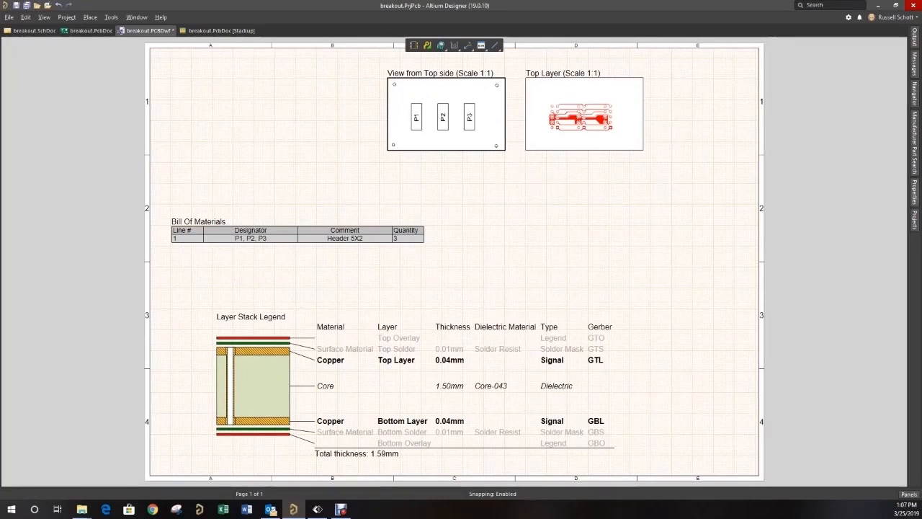
# - Change the drawing's primary units to mils, after trying inches
pyautogui.click(914, 192)
pyautogui.scroll(-3, 839, 281)
pyautogui.scroll(-3, 839, 281)
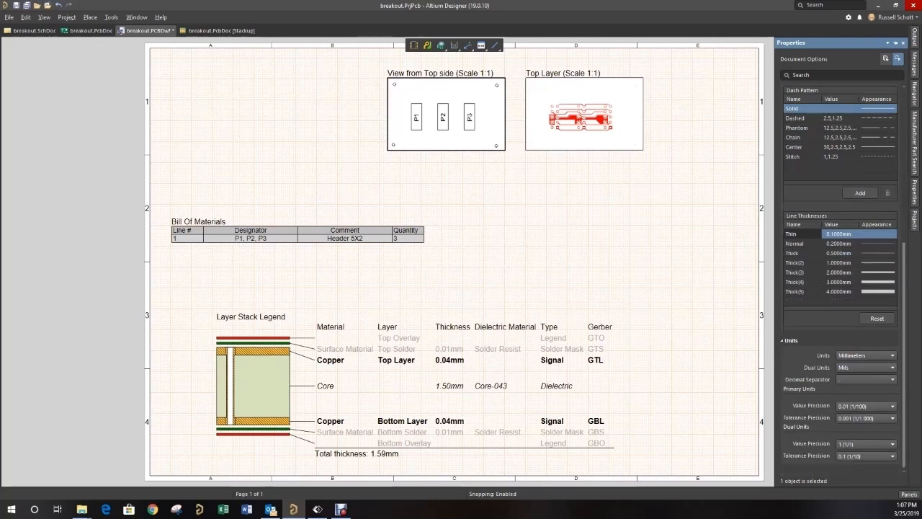
pyautogui.click(866, 355)
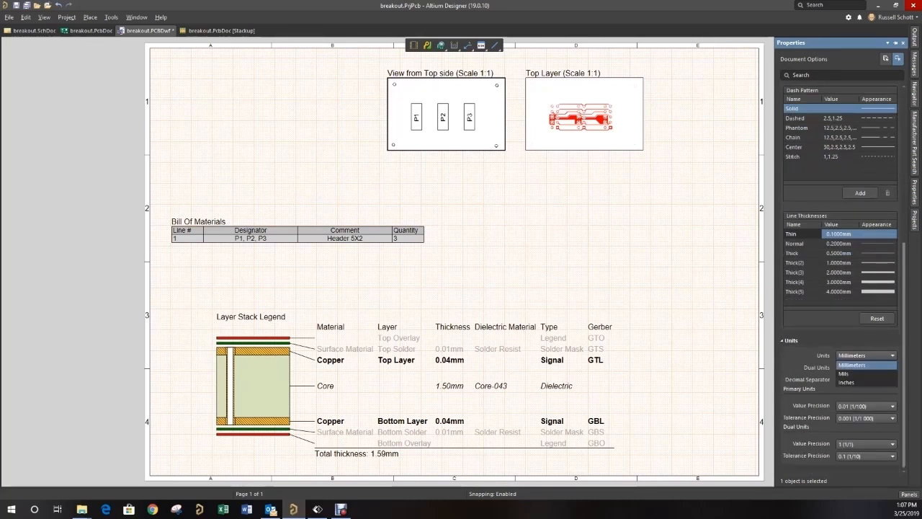
pyautogui.click(847, 383)
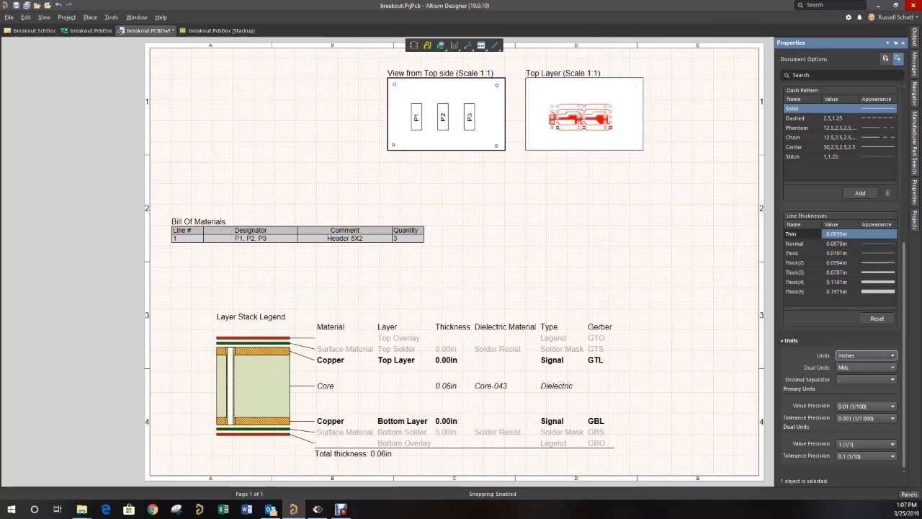
pyautogui.click(866, 355)
pyautogui.click(847, 373)
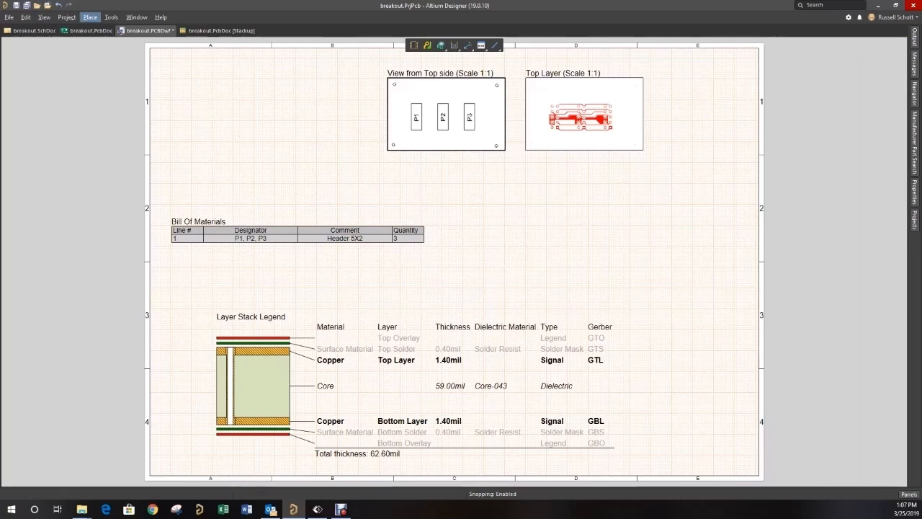
# - Place a drill table in the sheet's upper corner beside the assembly view, above the Bill Of Materials
pyautogui.click(90, 17)
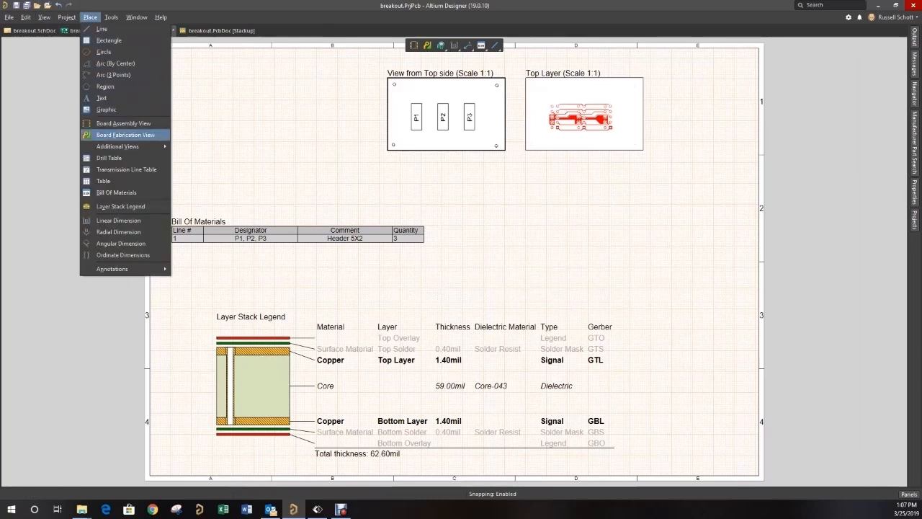
pyautogui.click(109, 157)
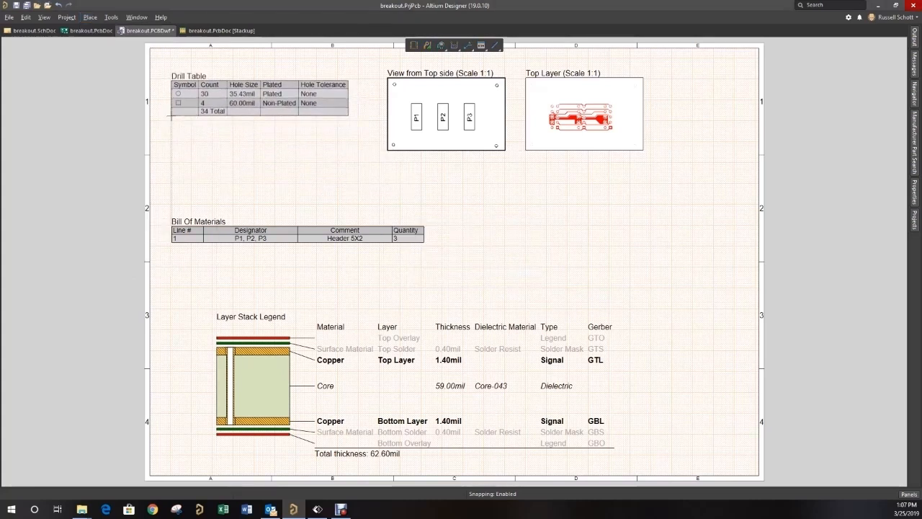
pyautogui.click(171, 113)
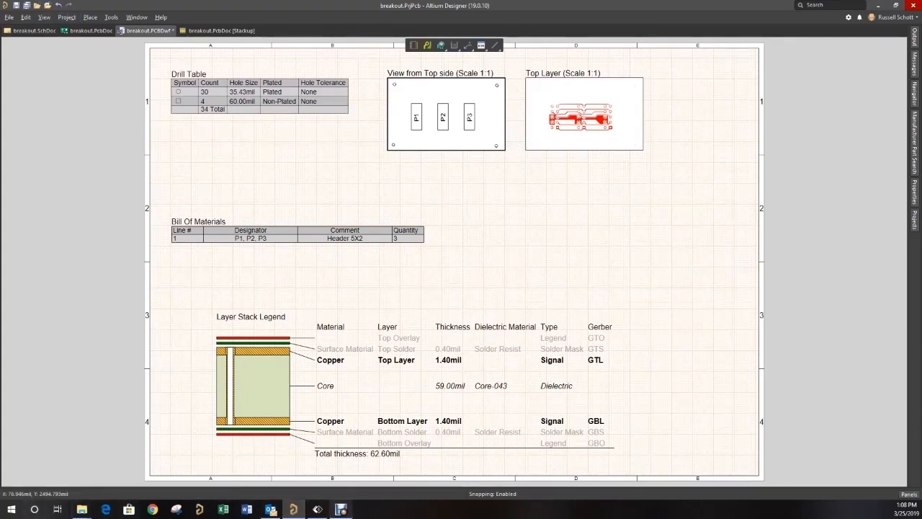
pyautogui.moveTo(341, 509)
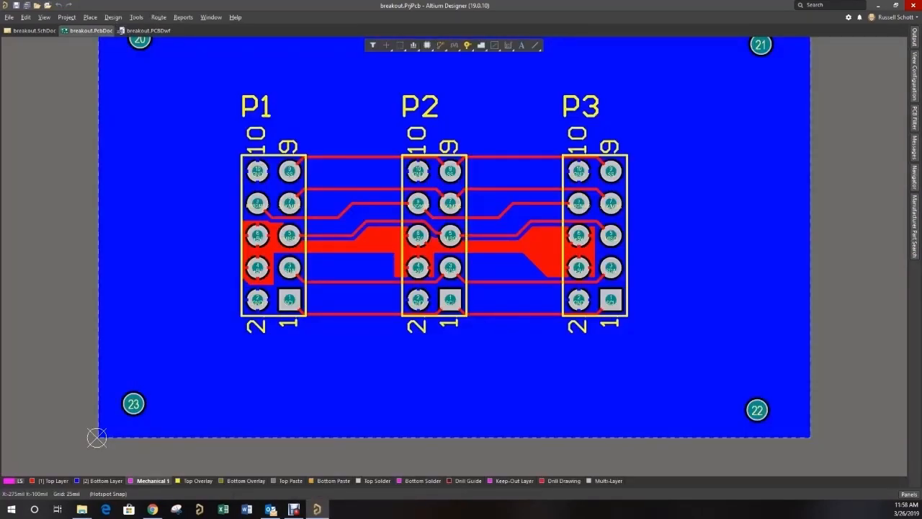
# - Add a new Output Job File to the breakout project and uncover its list of outputs
pyautogui.moveTo(0, 174); pyautogui.dragTo(222, 91)
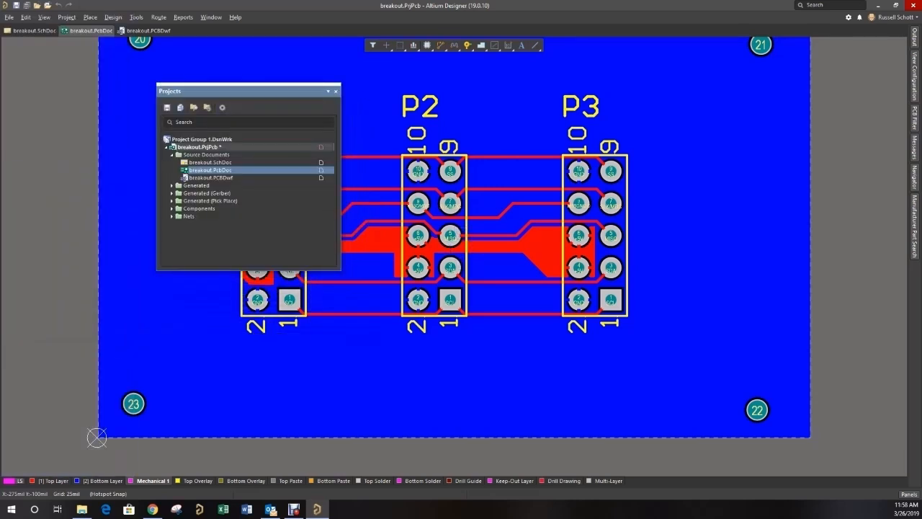
pyautogui.rightClick(188, 148)
pyautogui.moveTo(245, 167)
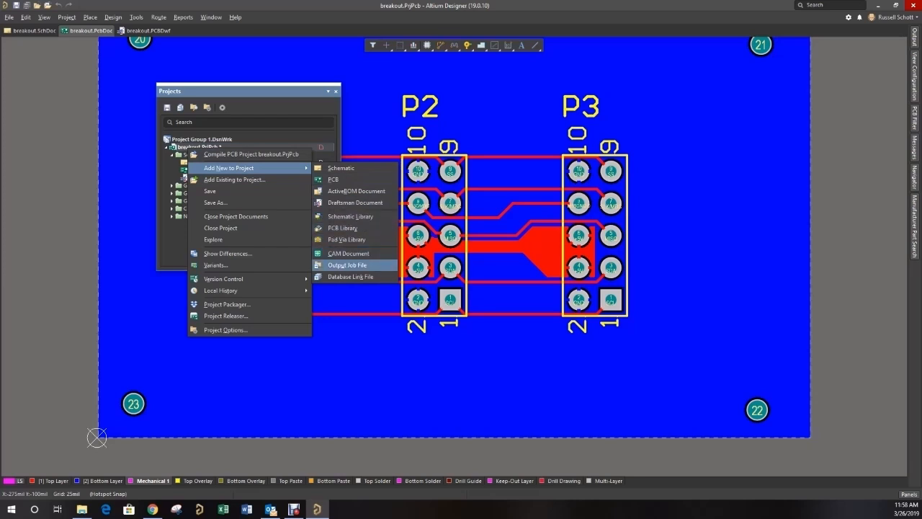
pyautogui.click(347, 265)
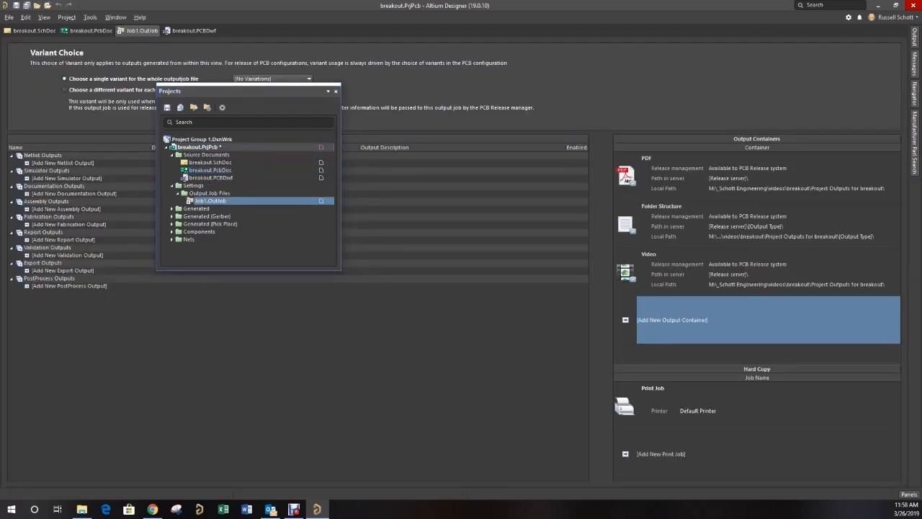
pyautogui.moveTo(202, 92); pyautogui.dragTo(14, 162)
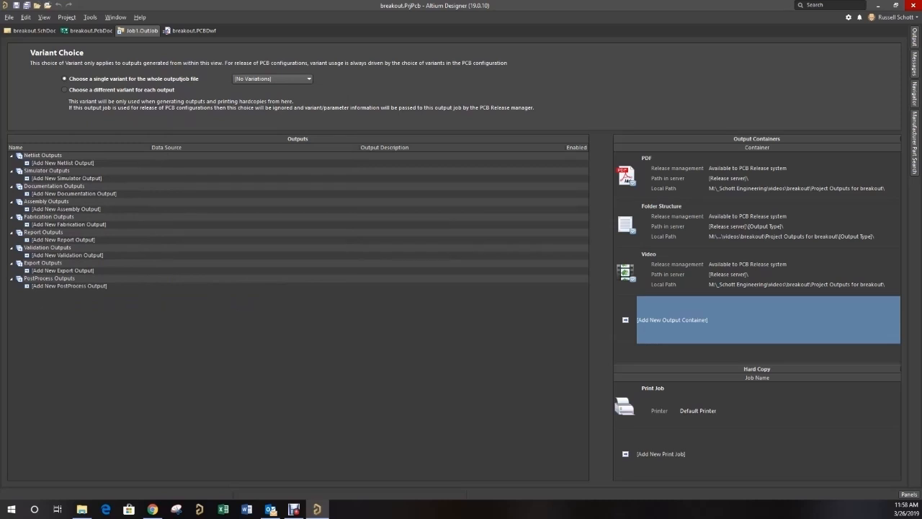
# - Add Assembly Drawings and pick and place files as assembly outputs, both sourced from breakout.PcbDoc
pyautogui.click(12, 187)
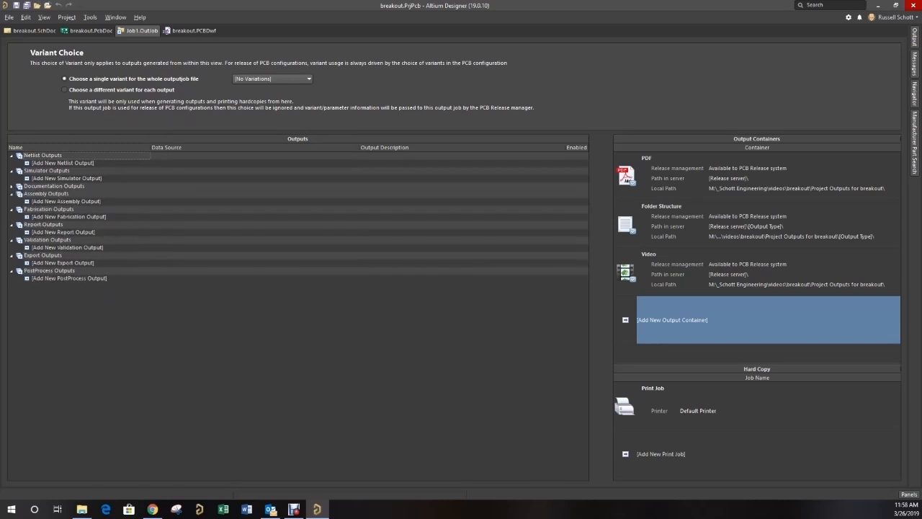
pyautogui.click(43, 201)
pyautogui.moveTo(69, 207)
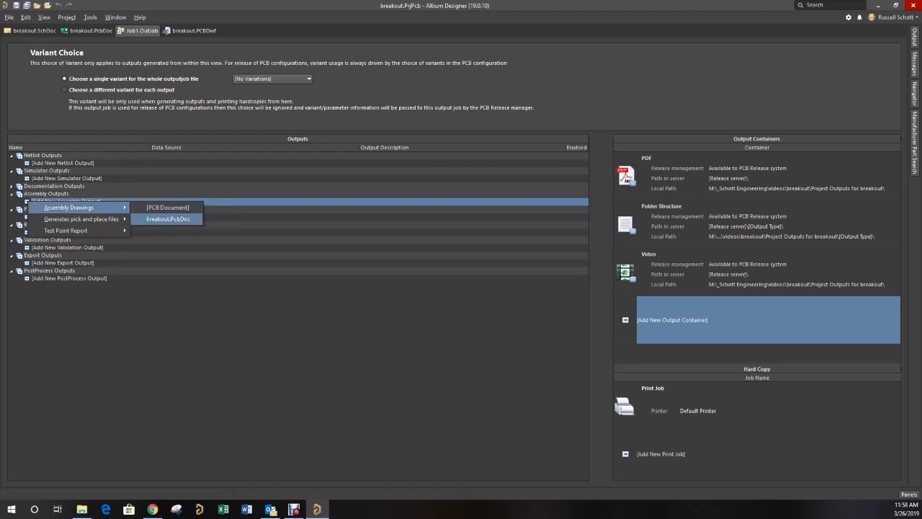
pyautogui.click(168, 218)
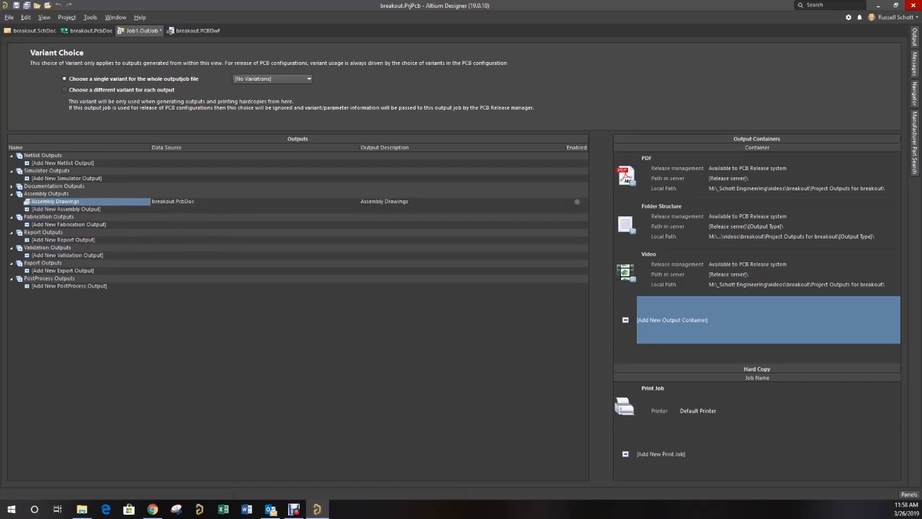
pyautogui.click(35, 209)
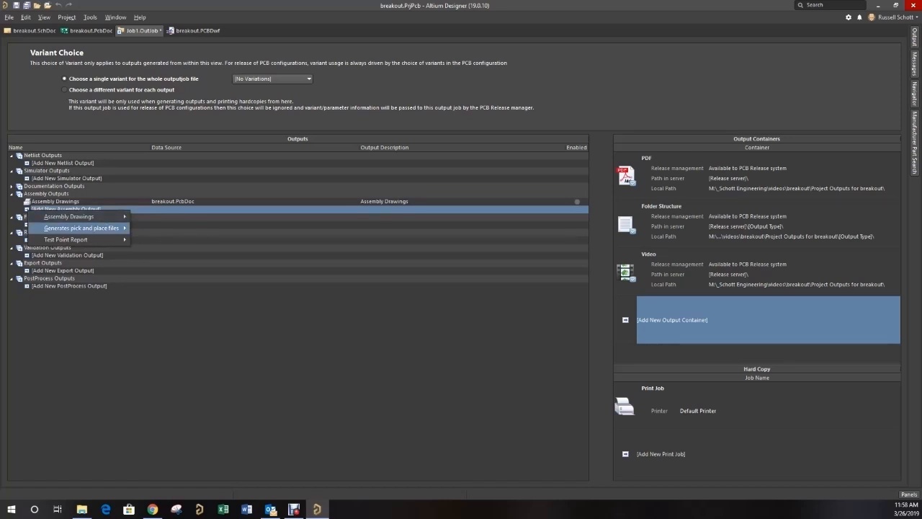
pyautogui.moveTo(81, 227)
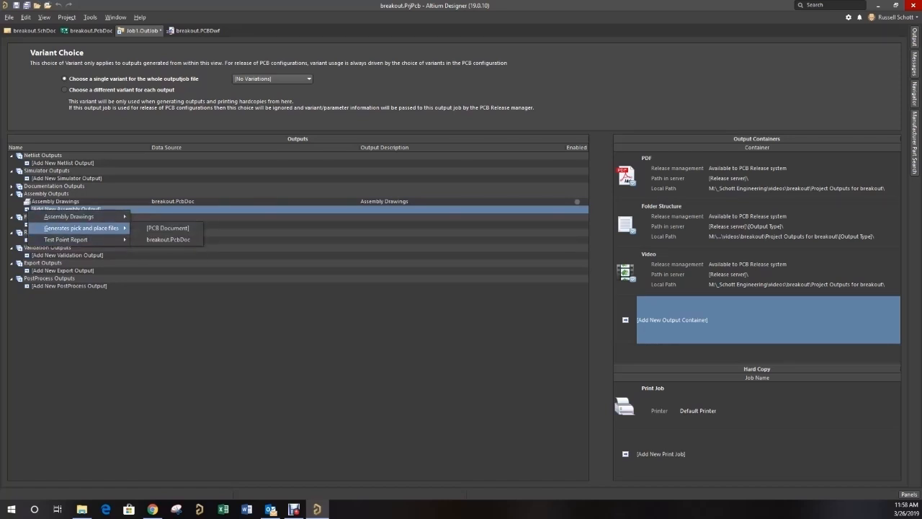
pyautogui.click(168, 239)
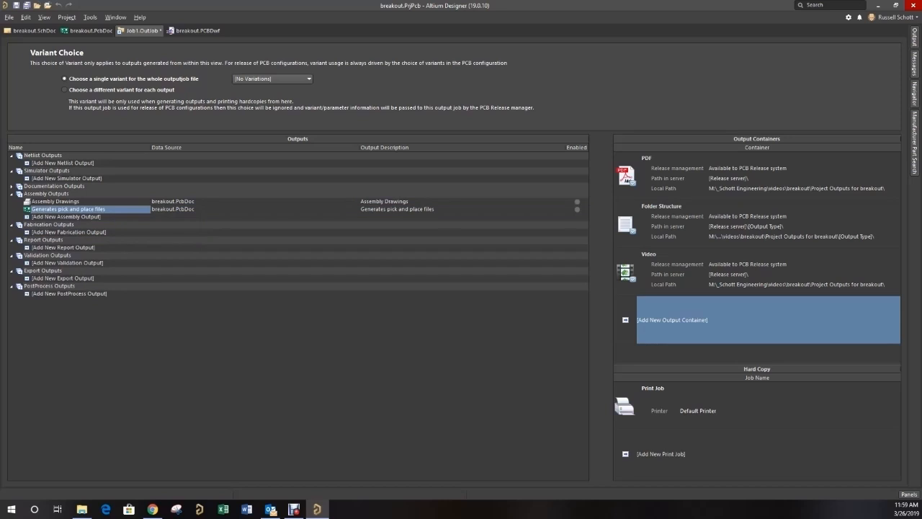
# - Add Gerber Files as a fabrication output sourced from breakout.PcbDoc
pyautogui.click(43, 232)
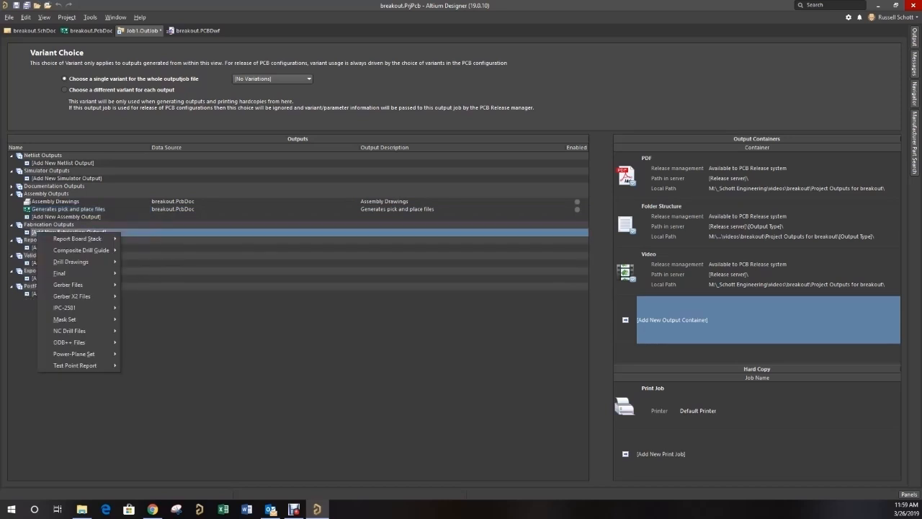
pyautogui.moveTo(72, 284)
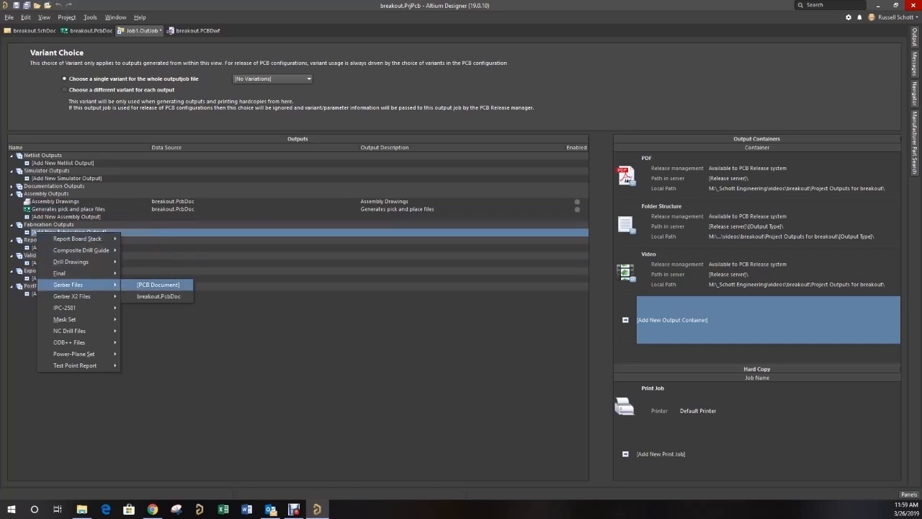
pyautogui.click(158, 296)
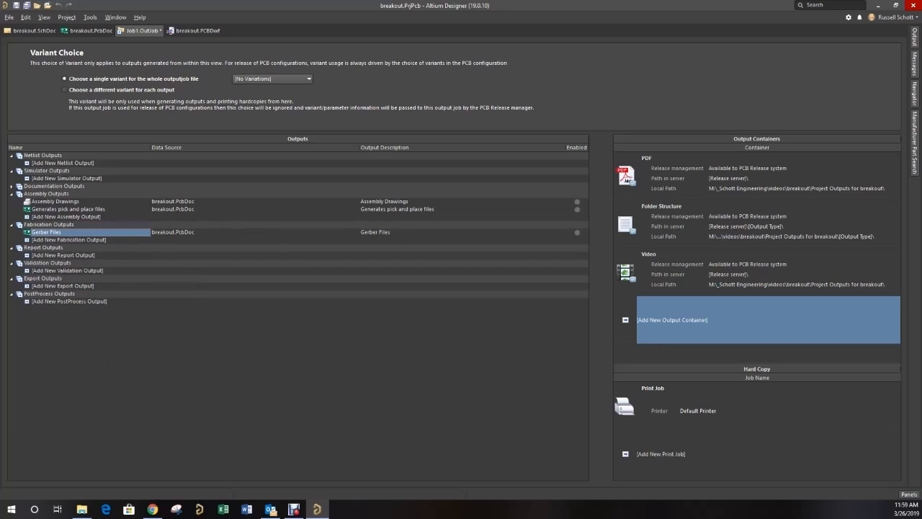
# - Configure the Gerber Files output to plot the listed layers, from Top Overlay down through the All Layers group
pyautogui.rightClick(62, 232)
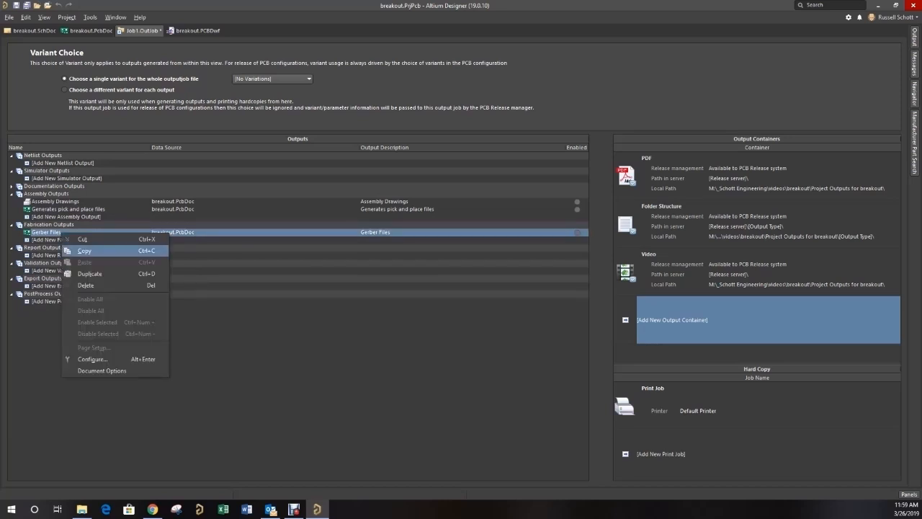
pyautogui.click(92, 358)
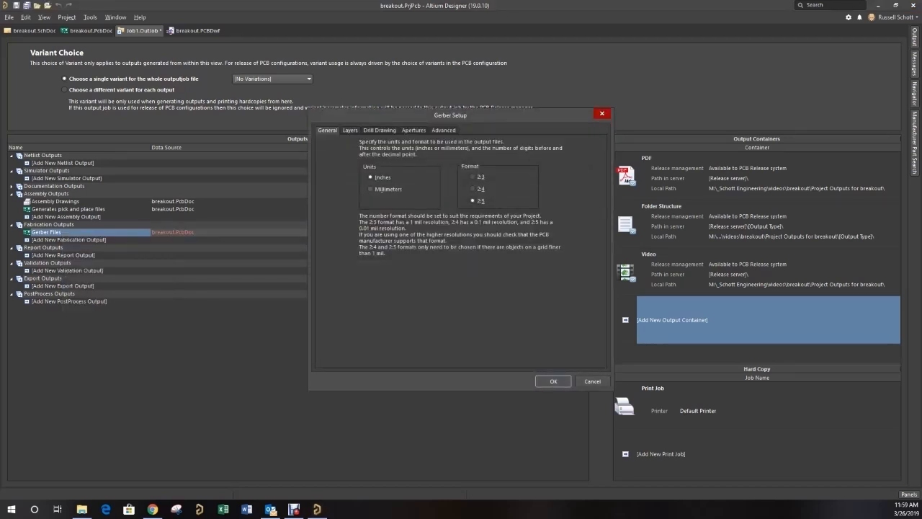
pyautogui.click(350, 131)
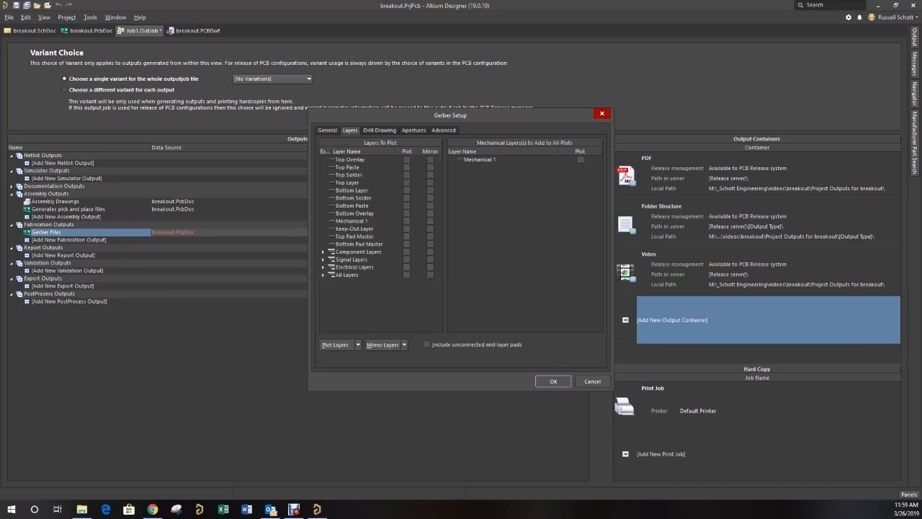
pyautogui.click(407, 160)
pyautogui.click(407, 167)
pyautogui.click(406, 175)
pyautogui.click(407, 183)
pyautogui.click(406, 190)
pyautogui.click(406, 198)
pyautogui.click(406, 206)
pyautogui.click(406, 213)
pyautogui.click(406, 221)
pyautogui.click(406, 228)
pyautogui.click(406, 237)
pyautogui.click(406, 244)
pyautogui.click(406, 251)
pyautogui.click(406, 259)
pyautogui.click(406, 267)
pyautogui.click(406, 274)
pyautogui.click(553, 380)
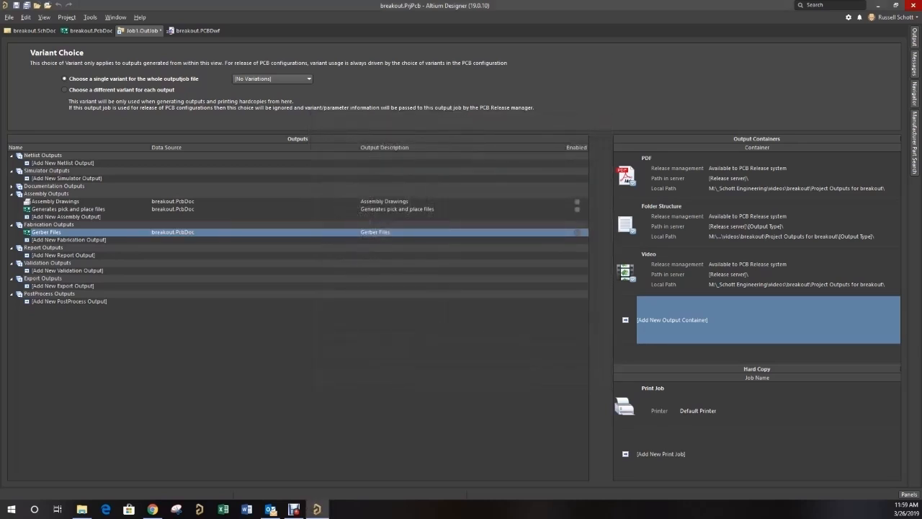
pyautogui.click(43, 255)
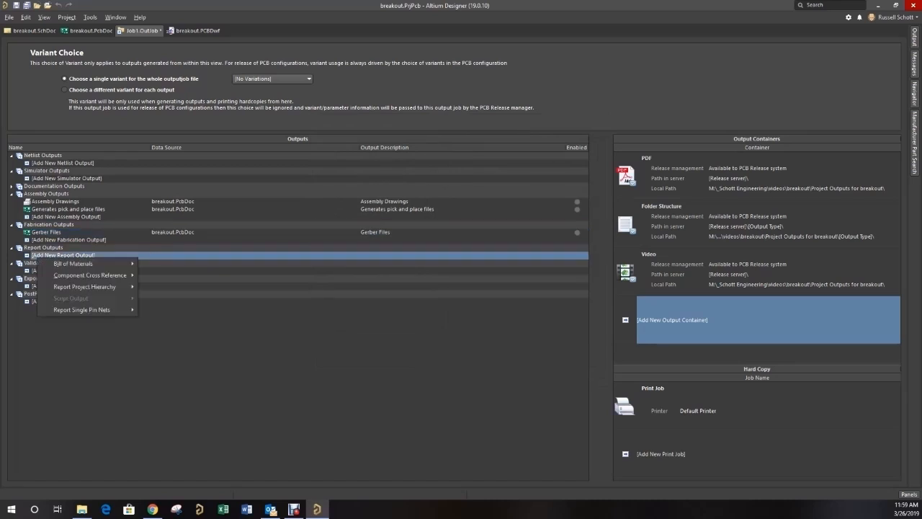
pyautogui.moveTo(72, 263)
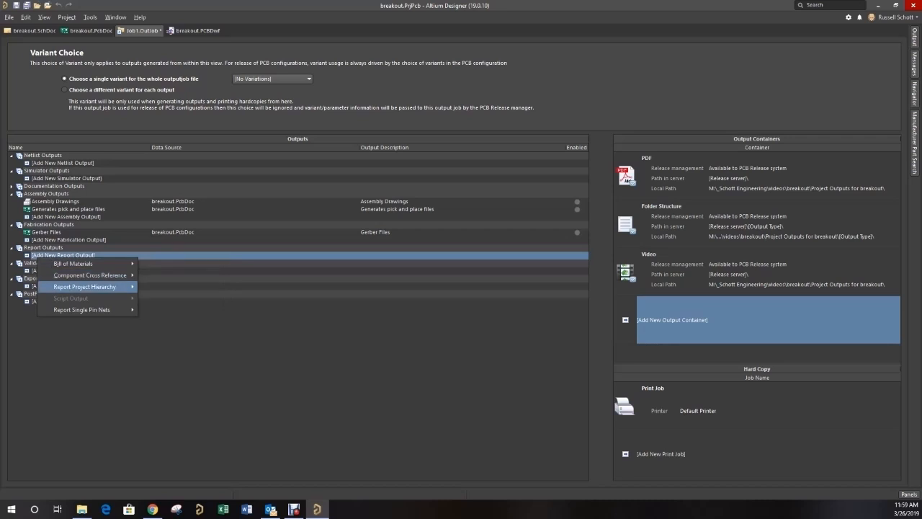
pyautogui.click(31, 271)
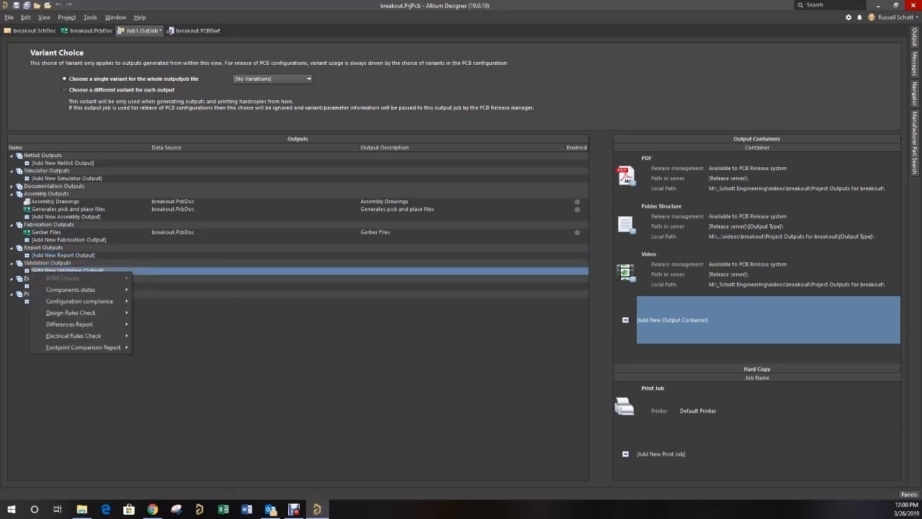
pyautogui.click(27, 286)
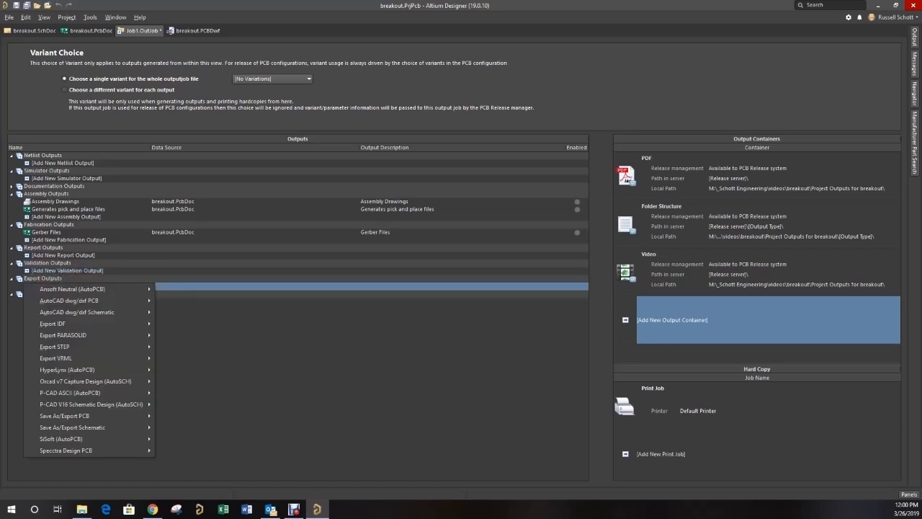
pyautogui.moveTo(65, 347)
pyautogui.press('Escape')
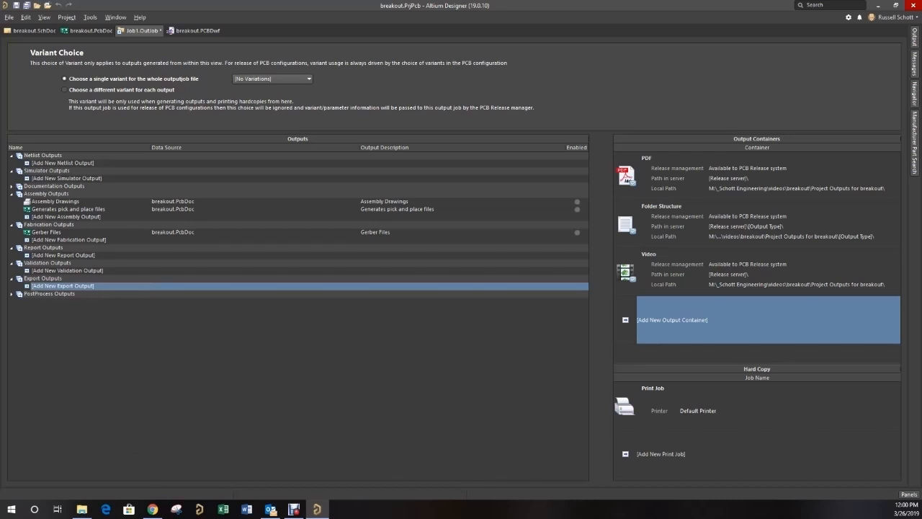
# - Expand the Documentation Outputs and add Schematic Prints sourced from breakout.SchDoc
pyautogui.click(11, 185)
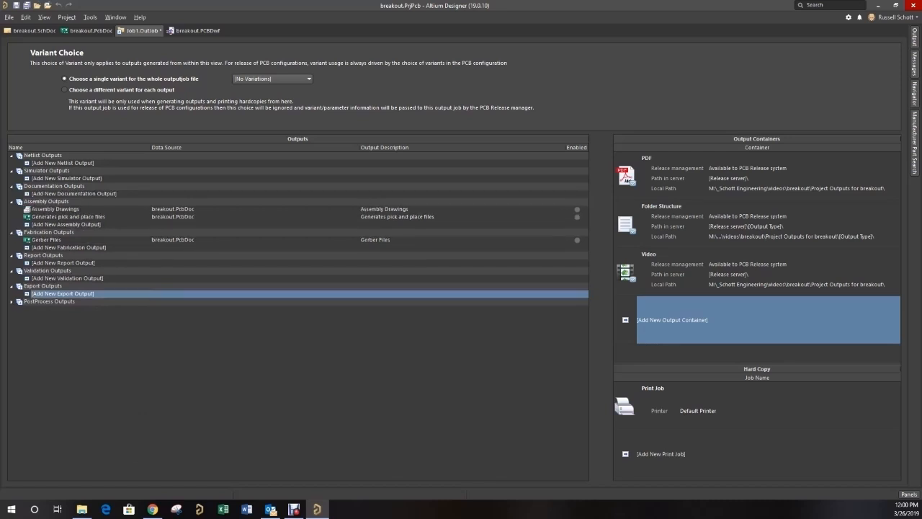
pyautogui.click(57, 195)
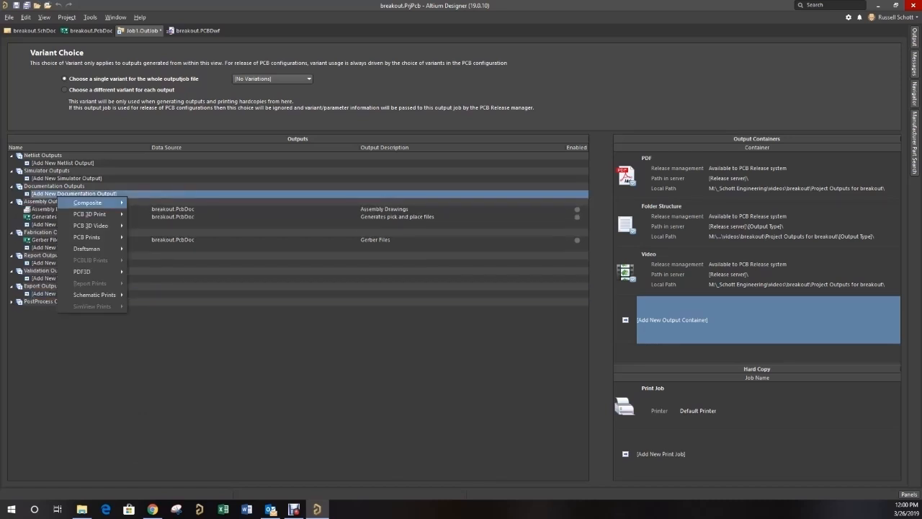
pyautogui.moveTo(95, 295)
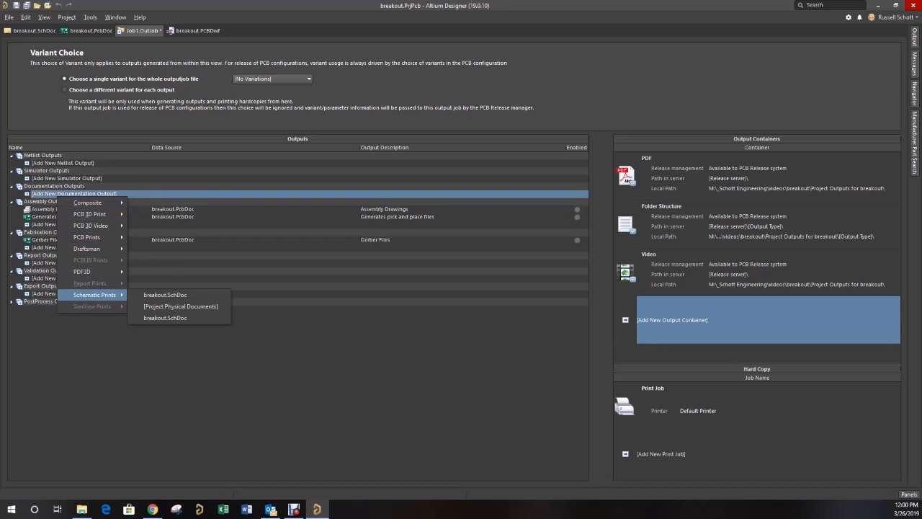
pyautogui.click(164, 294)
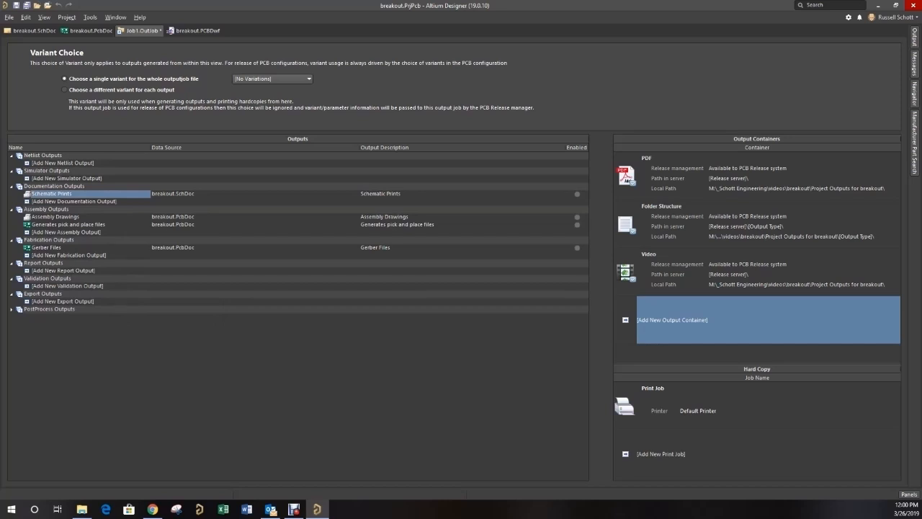
# - Assign the Schematic Prints and Assembly Drawings outputs to the PDF container
pyautogui.click(625, 176)
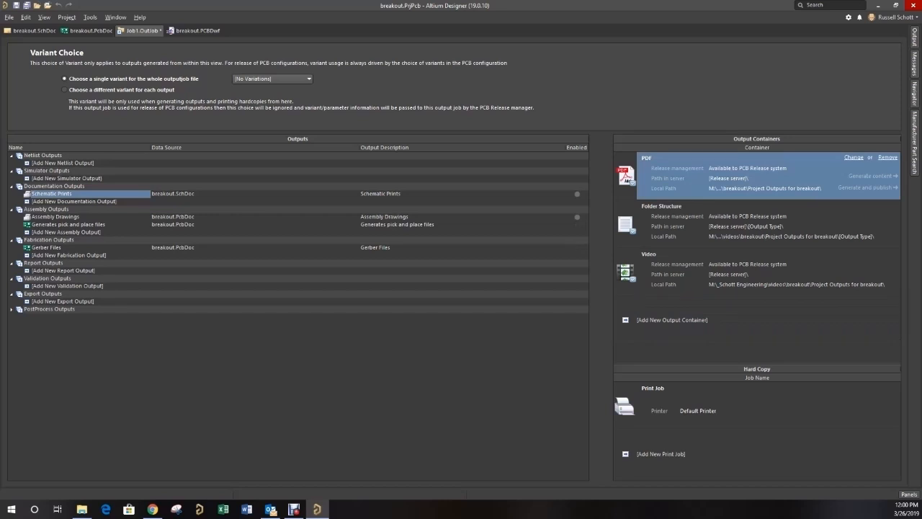
pyautogui.click(577, 194)
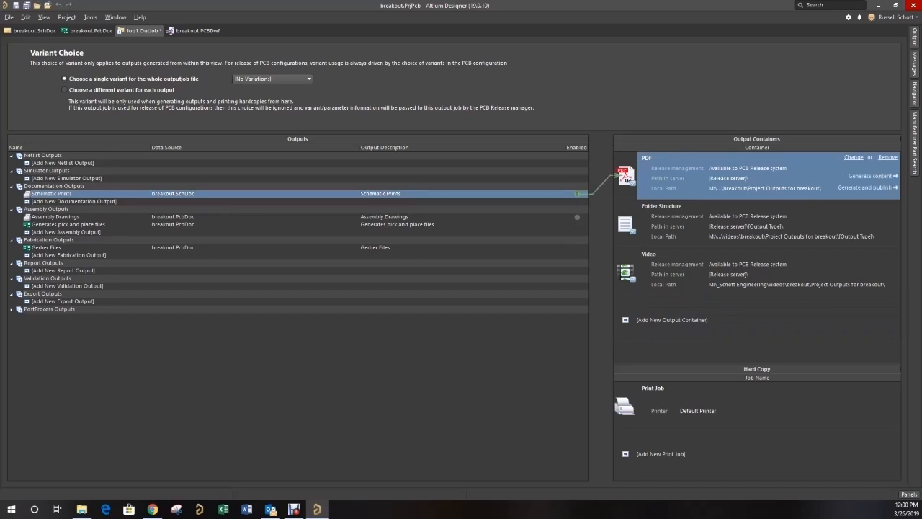
pyautogui.click(577, 216)
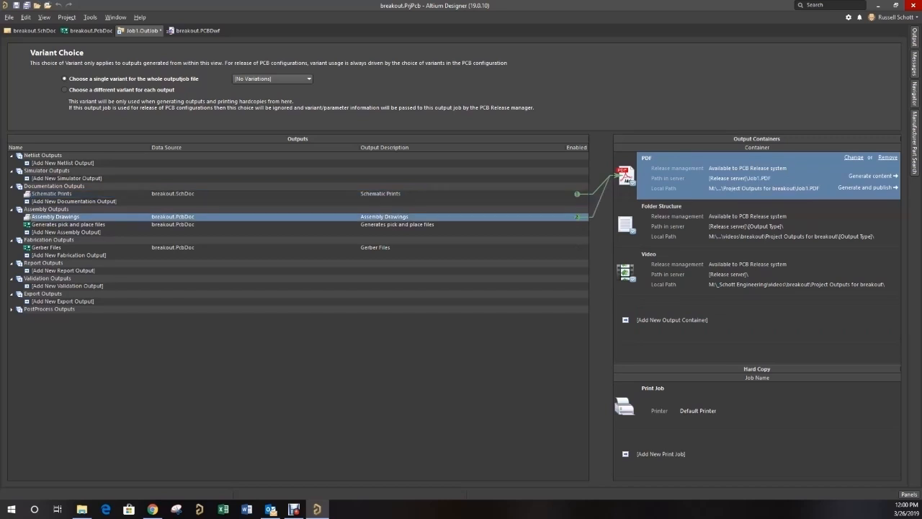
# - Assign the pick and place and Gerber Files outputs to the Folder Structure container and generate its content
pyautogui.click(625, 225)
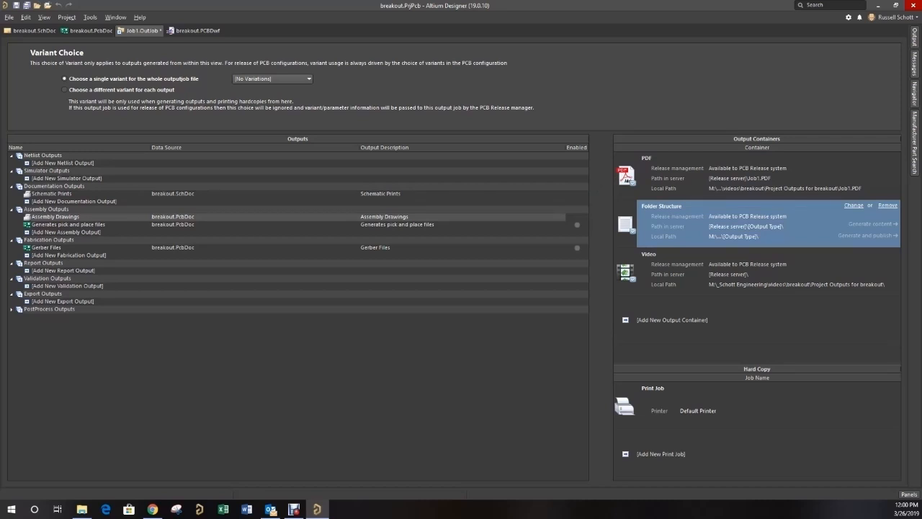
pyautogui.click(577, 224)
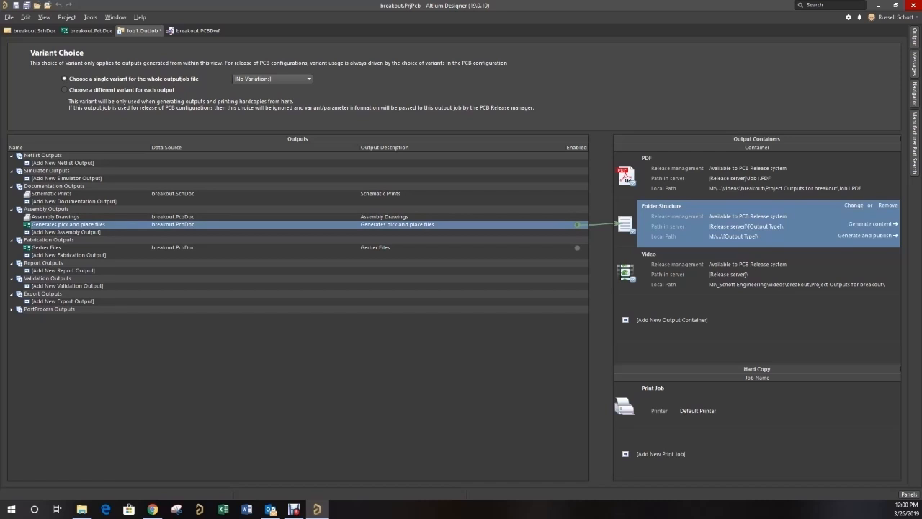
pyautogui.click(577, 247)
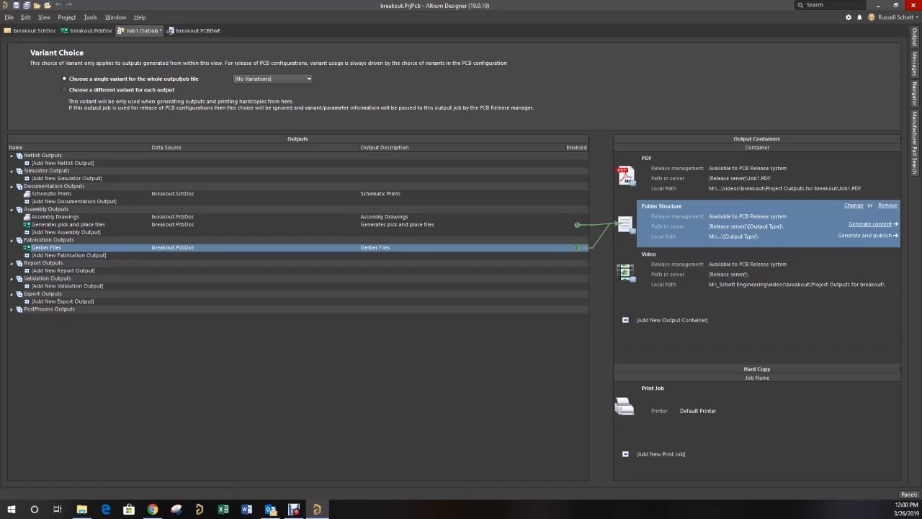
pyautogui.click(870, 224)
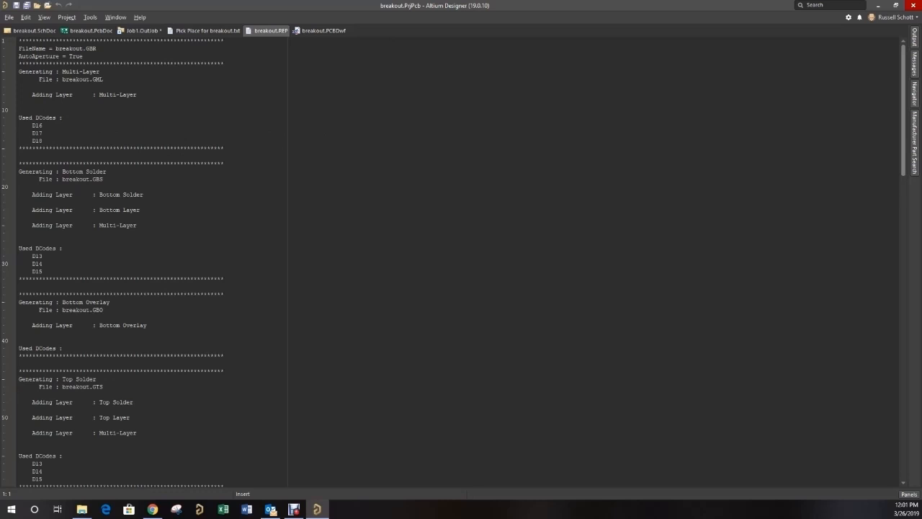
# - Return to Job1.OutJob and generate the PDF container's content, overwriting the existing Job1.PDF
pyautogui.click(139, 31)
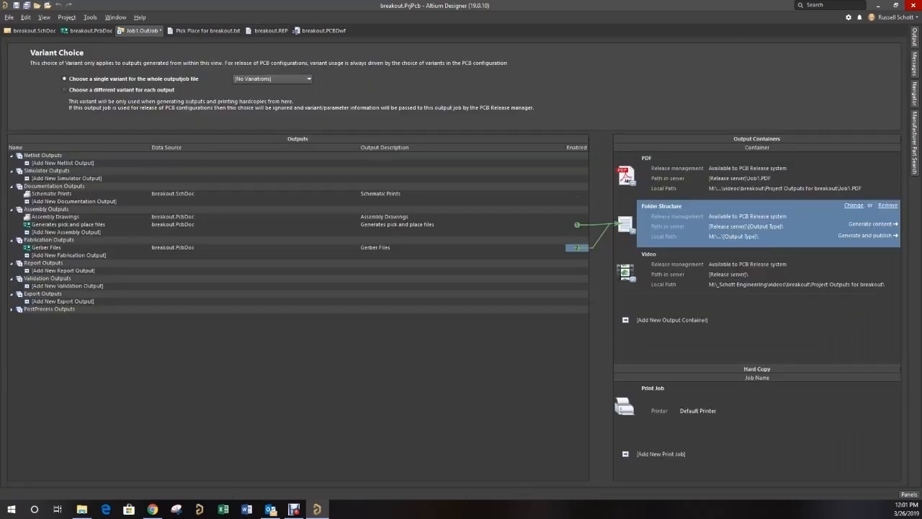
pyautogui.click(625, 178)
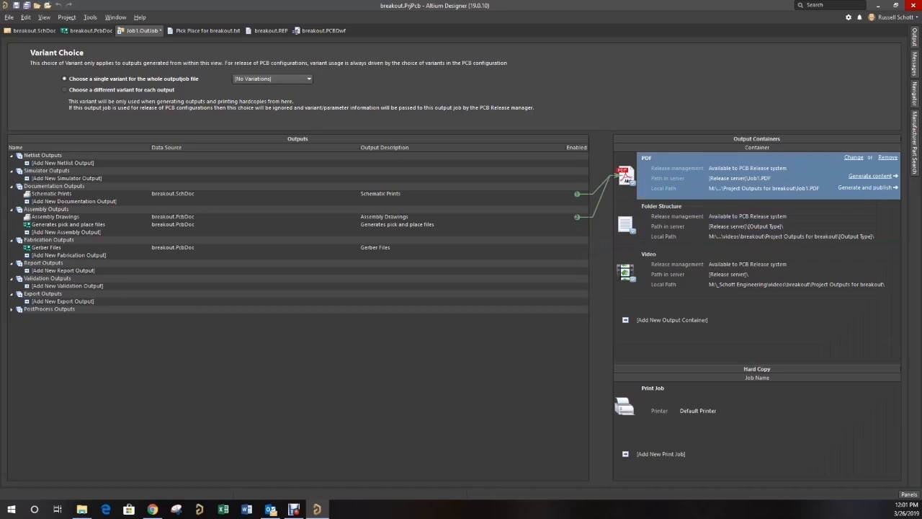
pyautogui.click(870, 176)
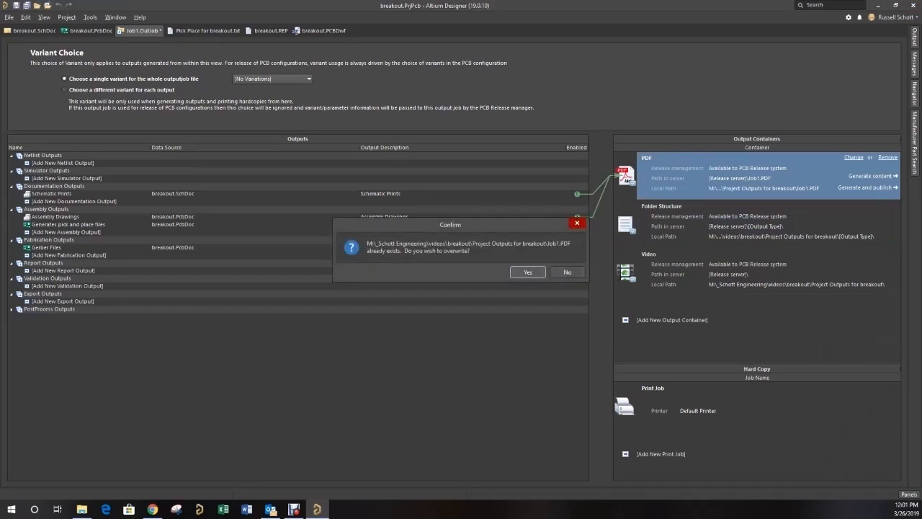
pyautogui.press('Return')
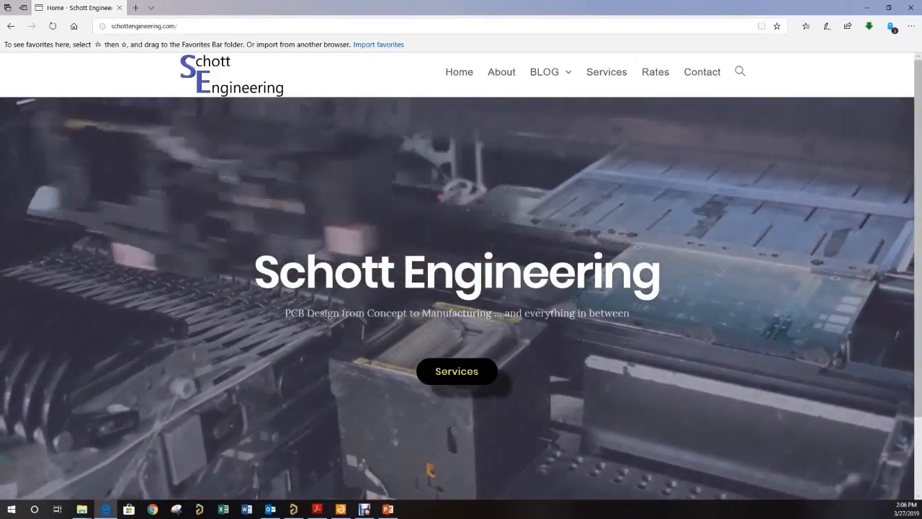
# - View the Services page of the Schott Engineering website in the web browser and look through the offered PCB design services
pyautogui.click(457, 371)
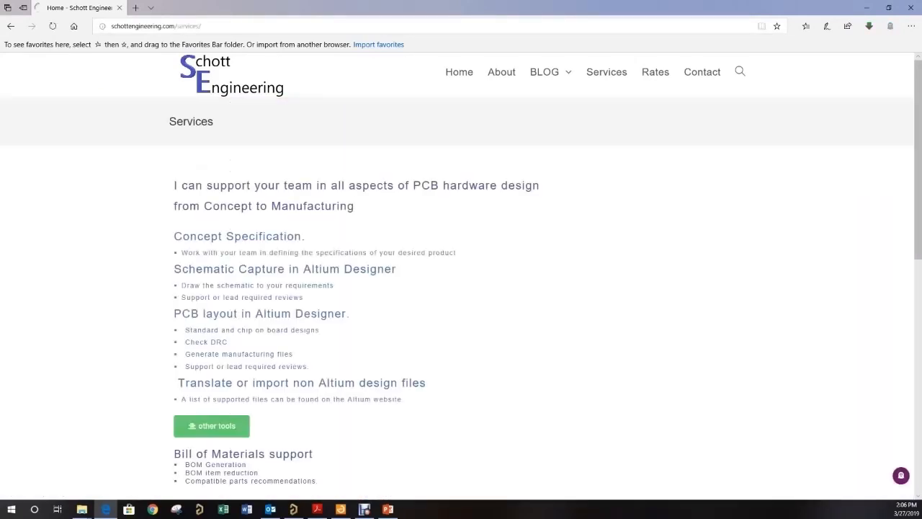
pyautogui.scroll(-1, 461, 288)
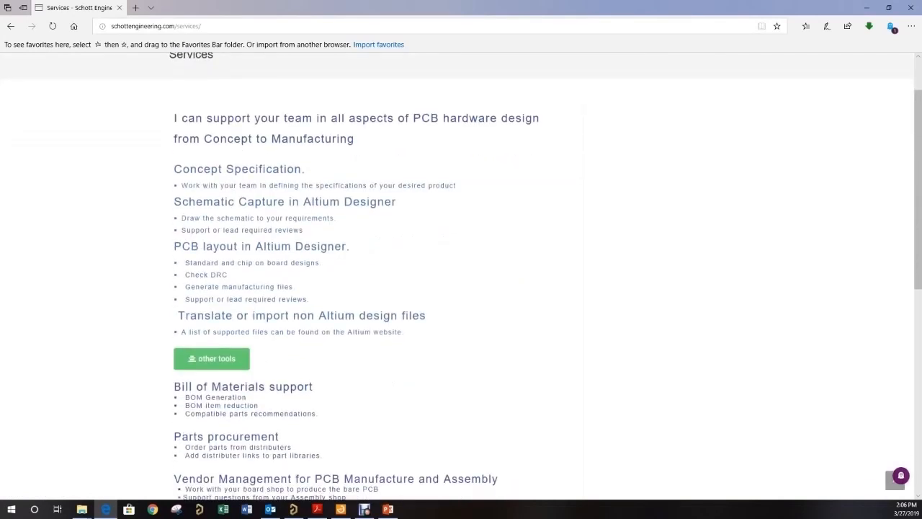